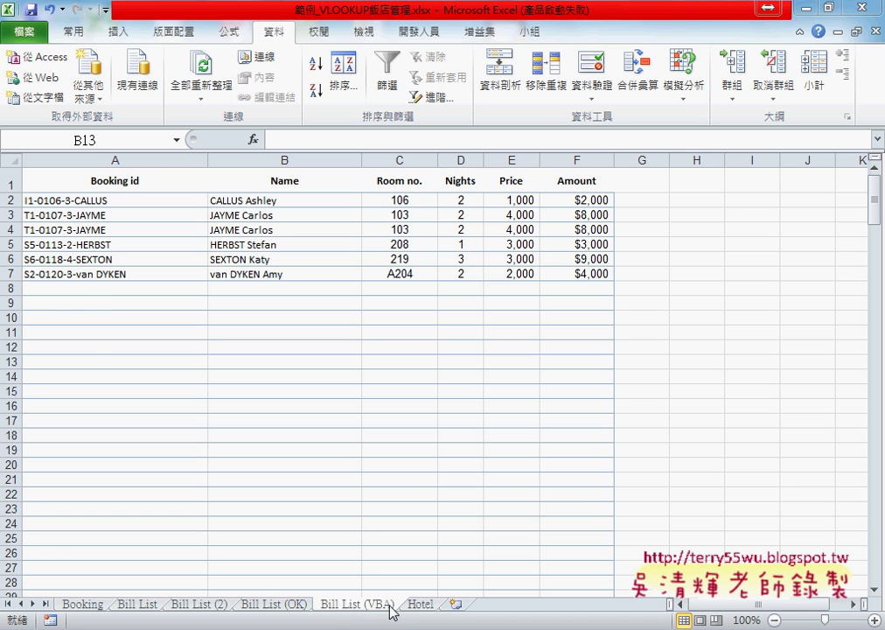
click(117, 288)
click(214, 288)
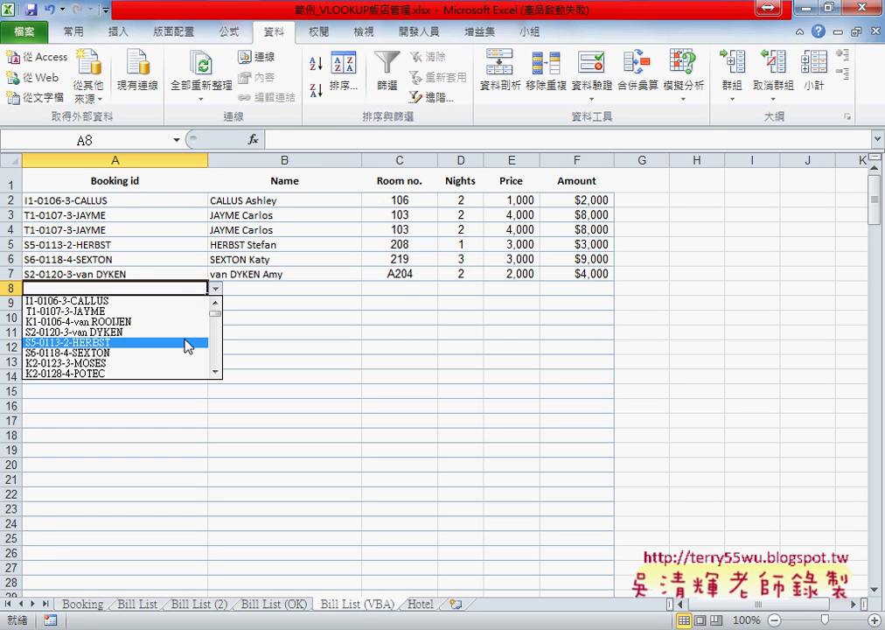
click(188, 345)
click(188, 303)
click(214, 303)
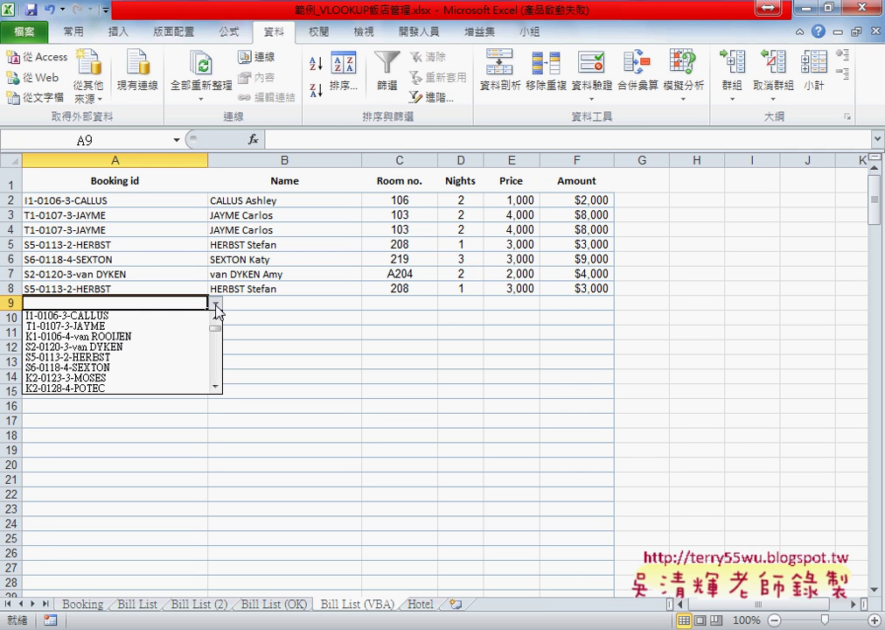
click(209, 332)
click(297, 309)
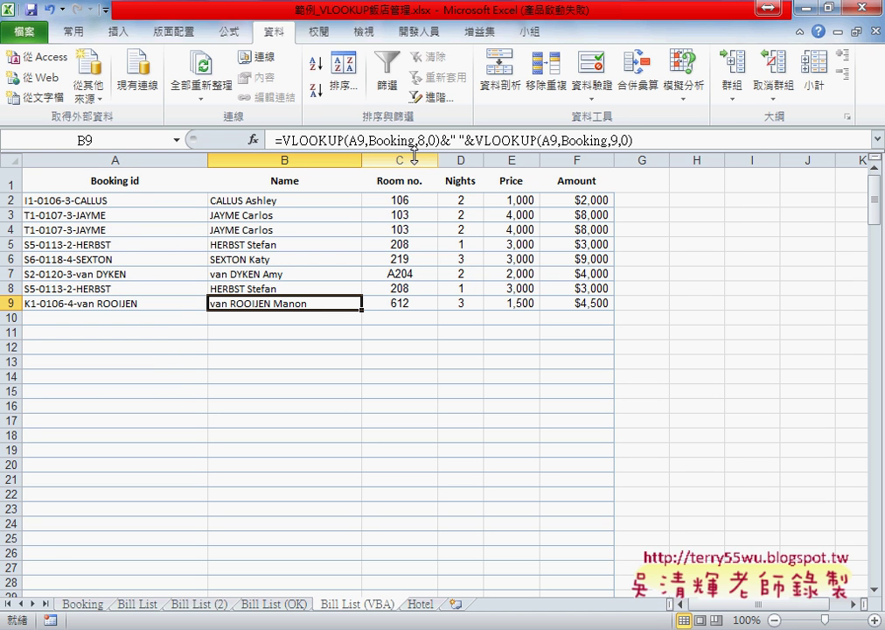
- Inspect the B9:F9 lookup formulas and compare them with B2:F2 on the Bill List sheet
click(399, 303)
click(467, 303)
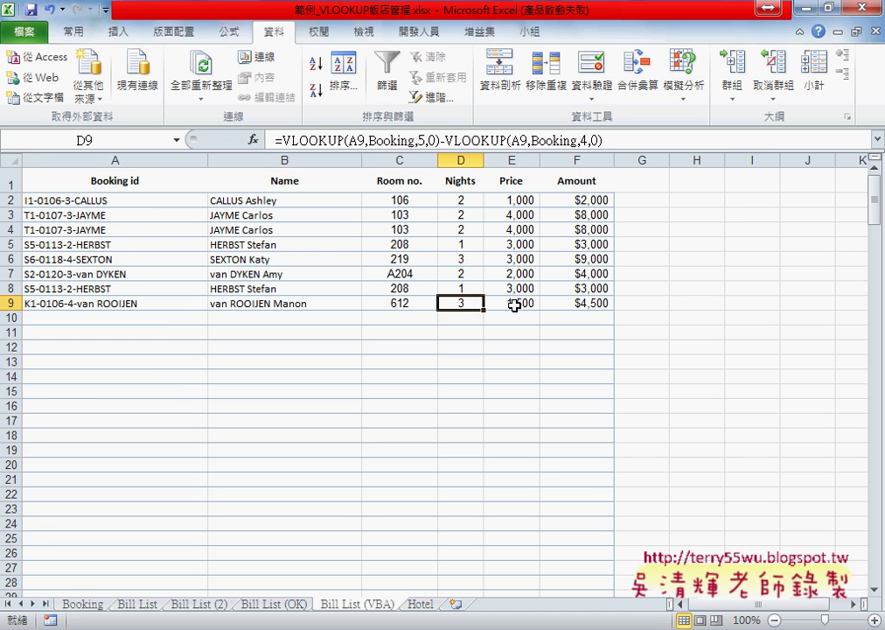
click(569, 304)
drag(269, 304, 562, 304)
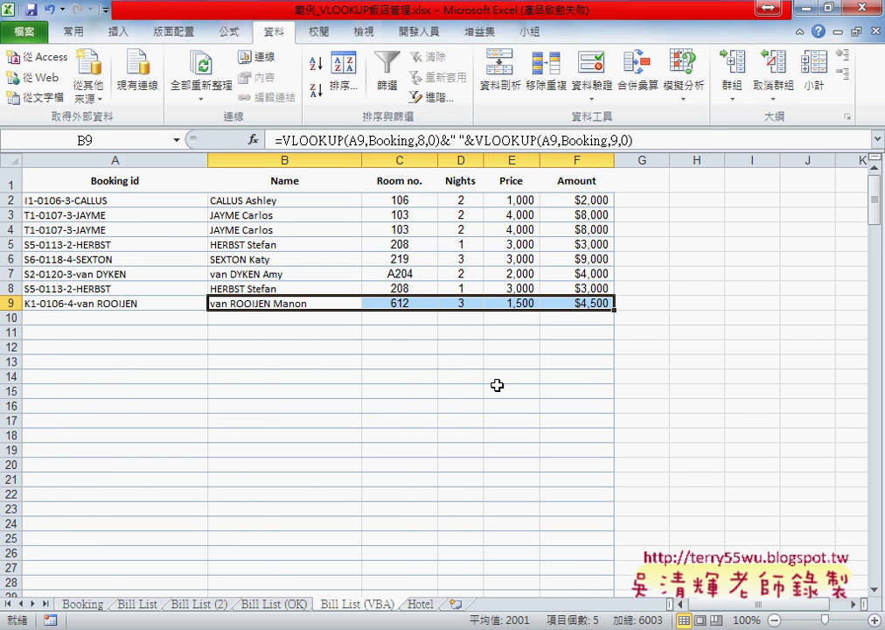
click(137, 603)
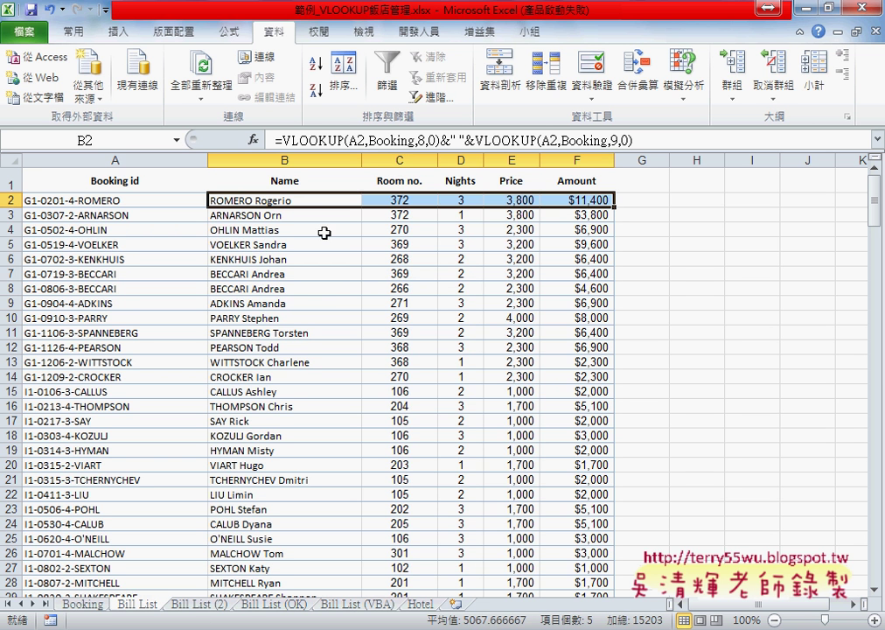
drag(358, 200, 569, 206)
click(357, 603)
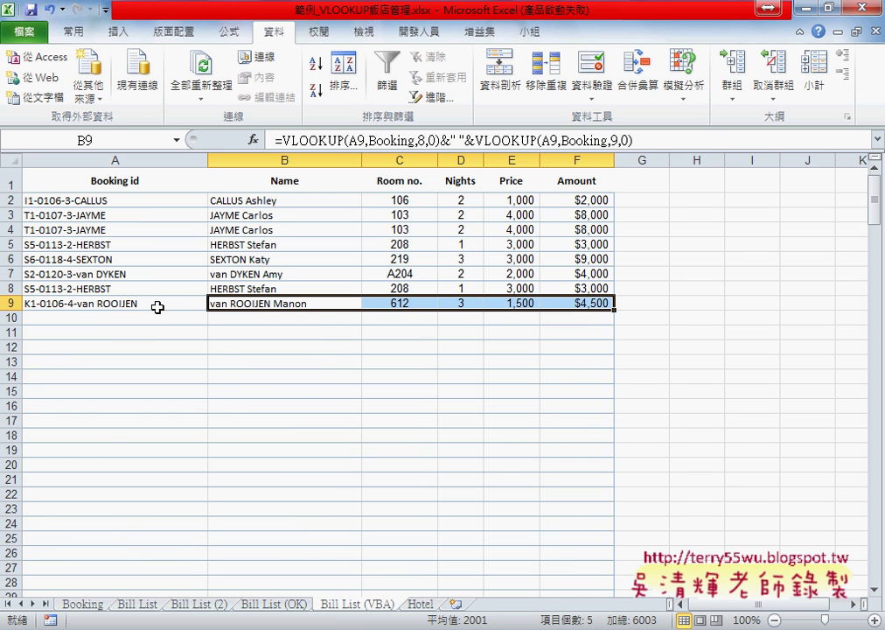
- Examine the two-VLOOKUP name formula in B9 and the room formula in C9
click(246, 305)
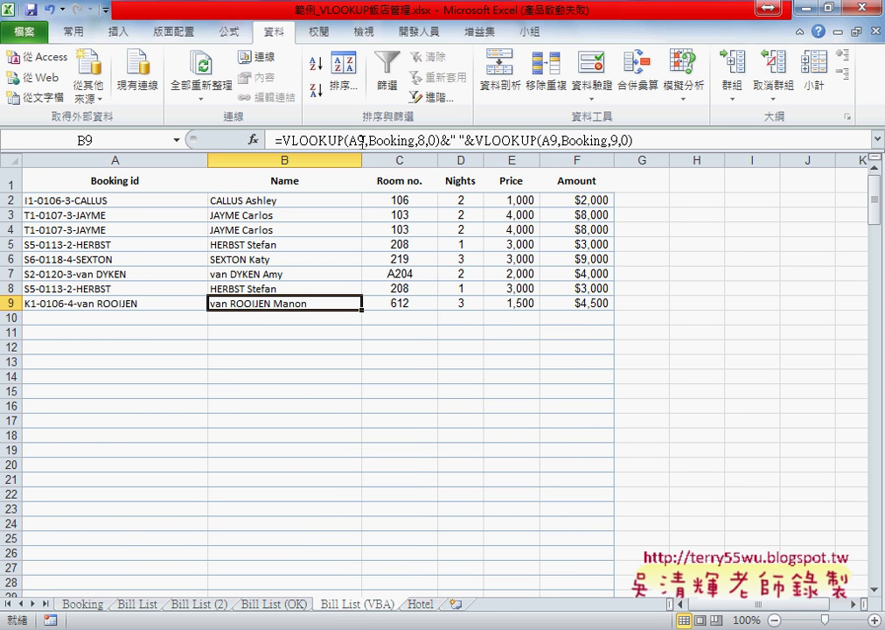
click(361, 140)
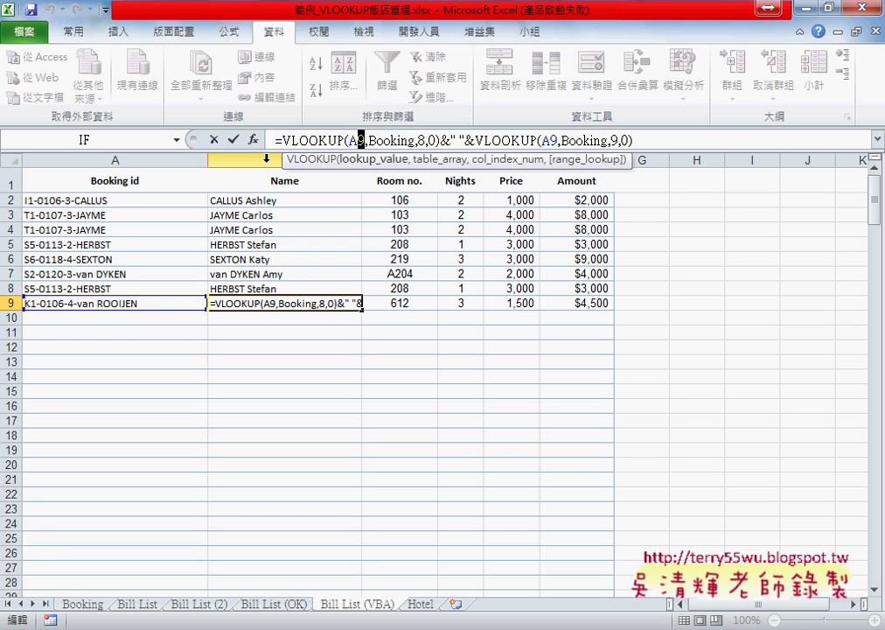
click(233, 139)
click(393, 302)
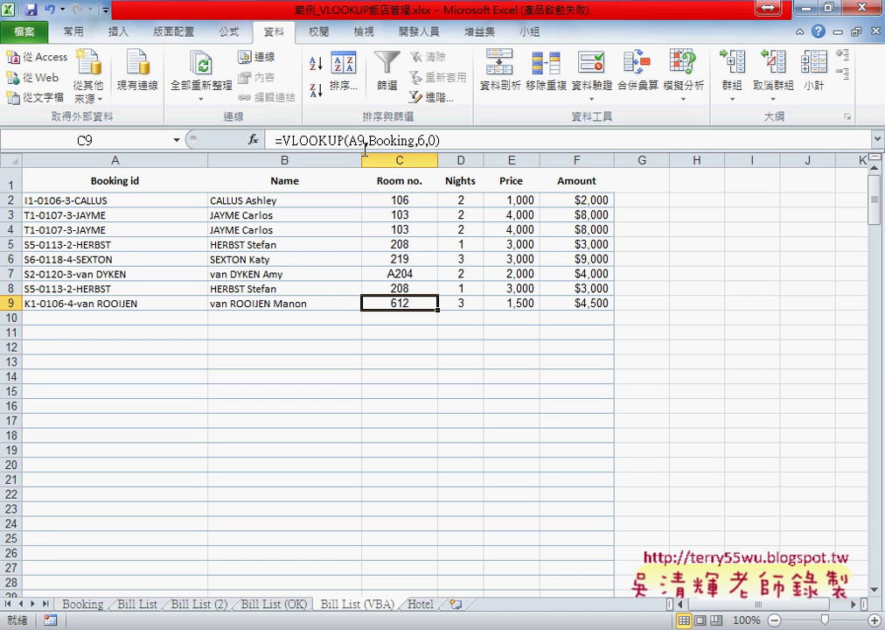
- Fill A10–A12 with T1-0107-3-JAYME, K1-0106-4-van ROOIJEN and K1-0106-4-van ROOIJEN
click(144, 160)
click(144, 323)
click(215, 318)
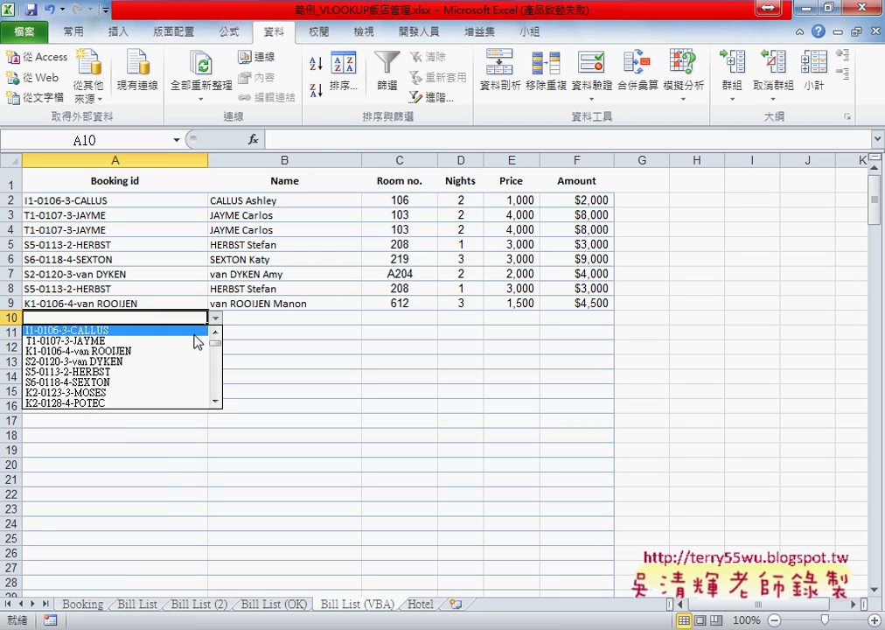
click(198, 338)
click(115, 333)
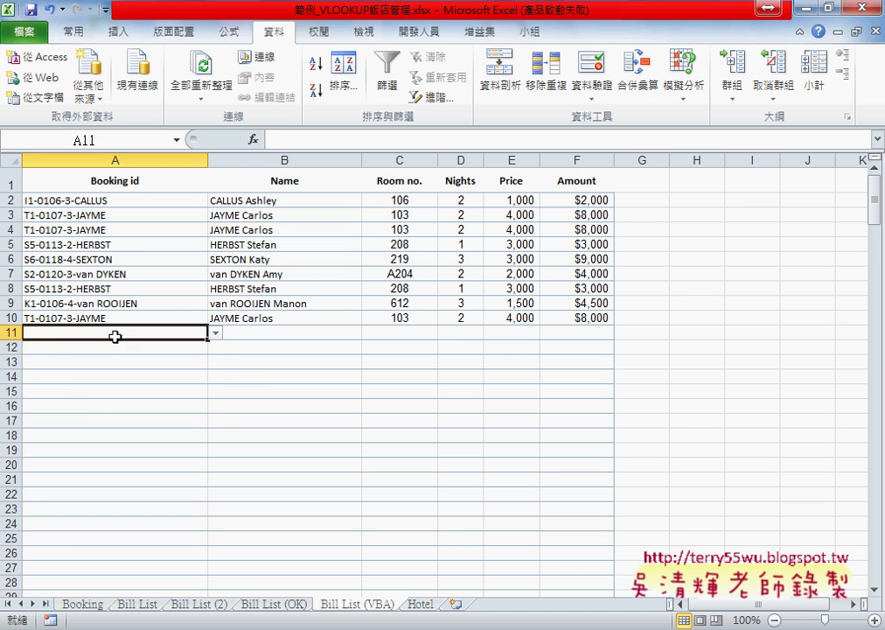
click(215, 333)
click(169, 368)
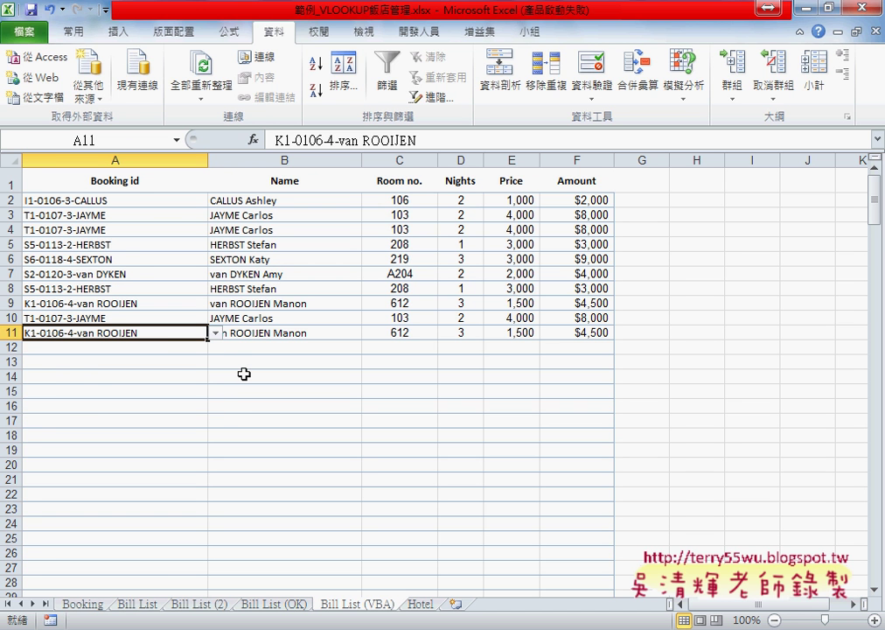
click(174, 350)
click(215, 348)
click(167, 381)
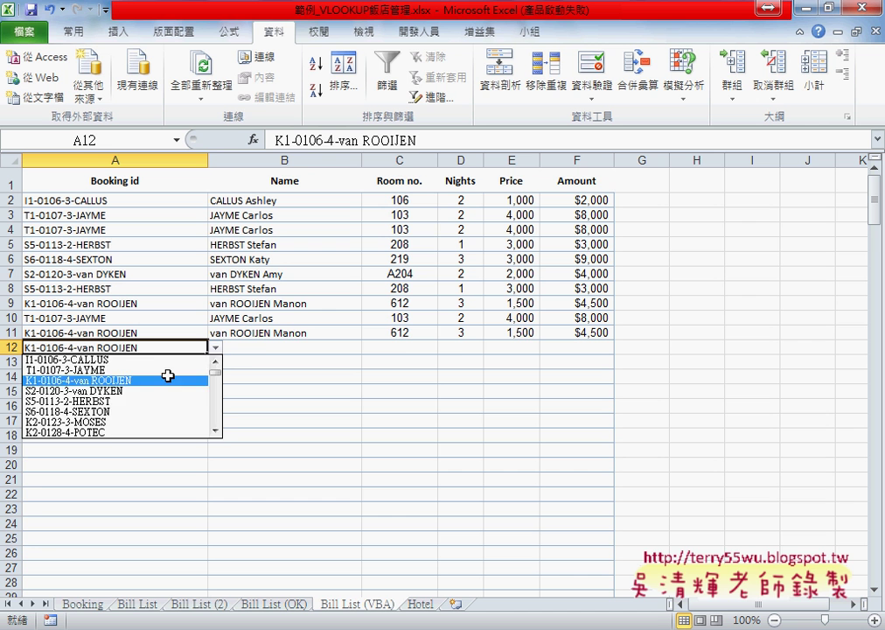
click(167, 376)
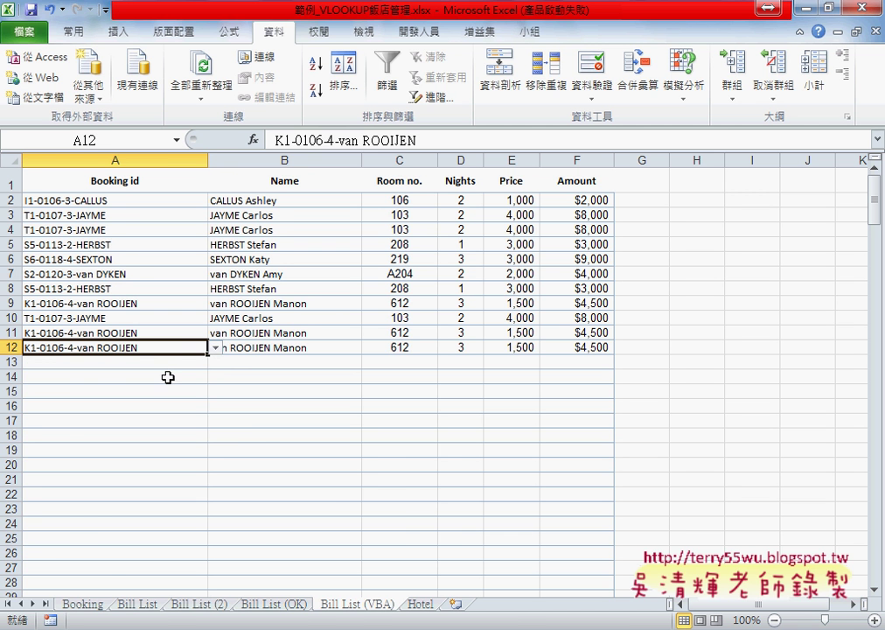
- Clear the stray booking id in A21 of Bill List (2), then duplicate that sheet
click(145, 604)
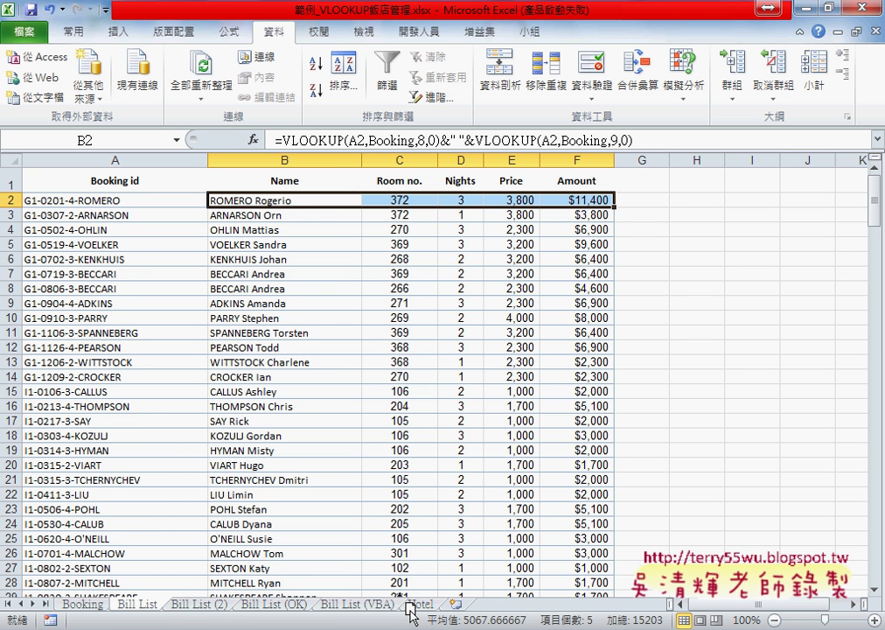
click(210, 610)
click(162, 479)
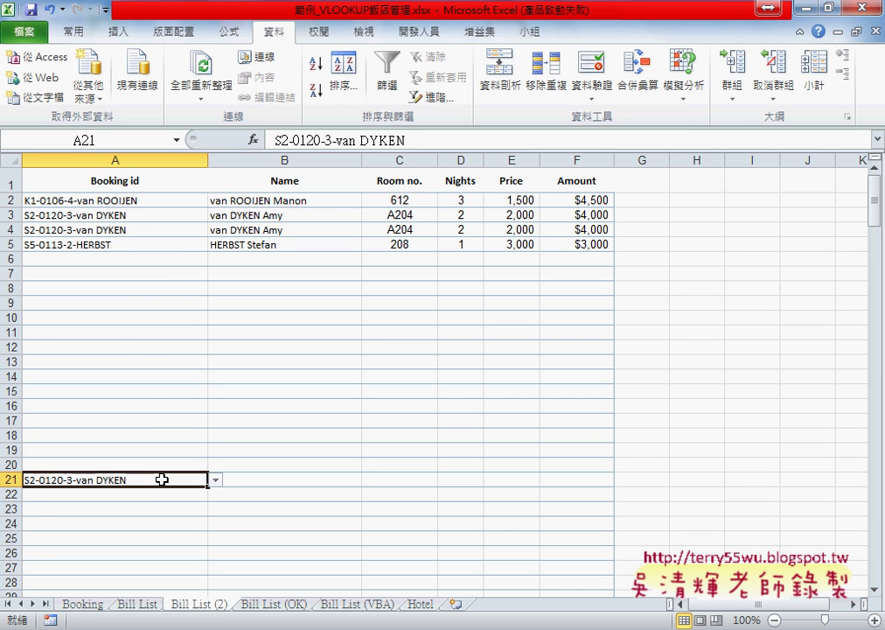
key(Delete)
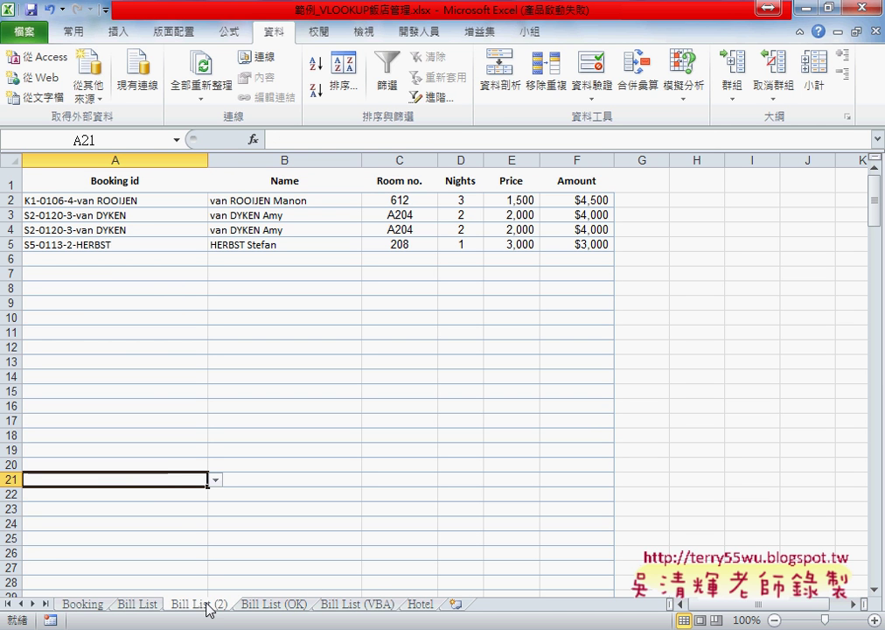
drag(207, 603, 420, 610)
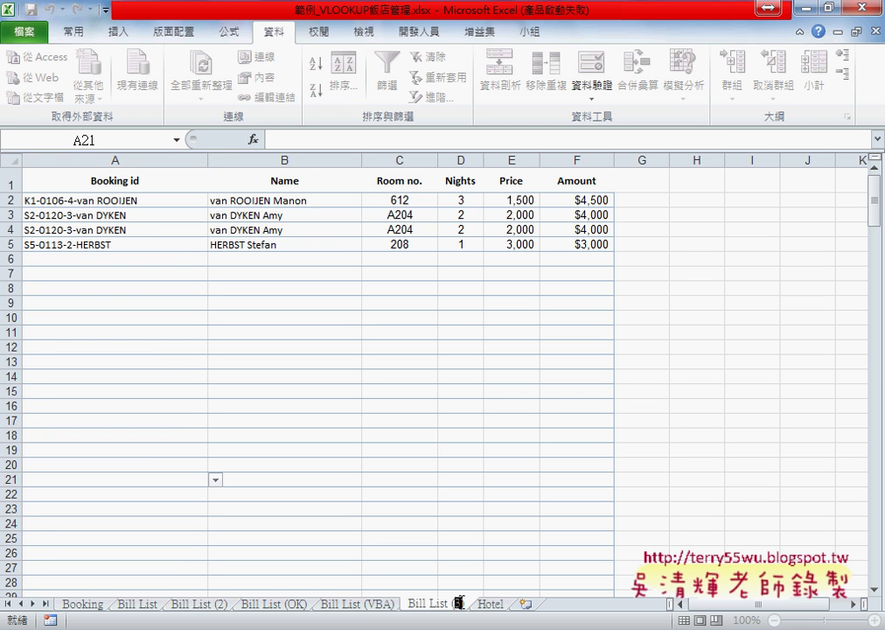
- Rename the copied sheet to Bill List (VBA2) and clear the lookup formulas in B2:F5
text(VBA))
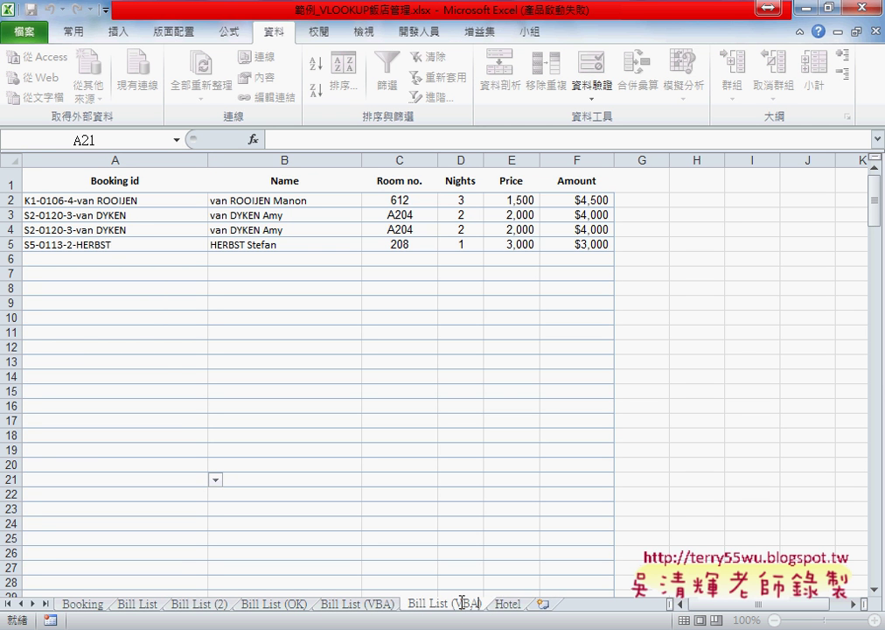
text(2)
key(Return)
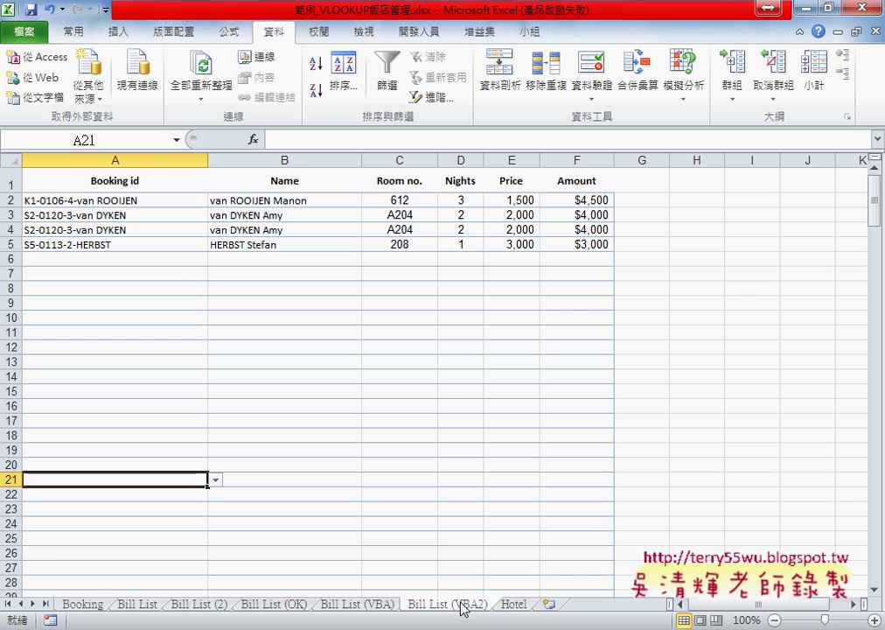
click(400, 373)
click(166, 214)
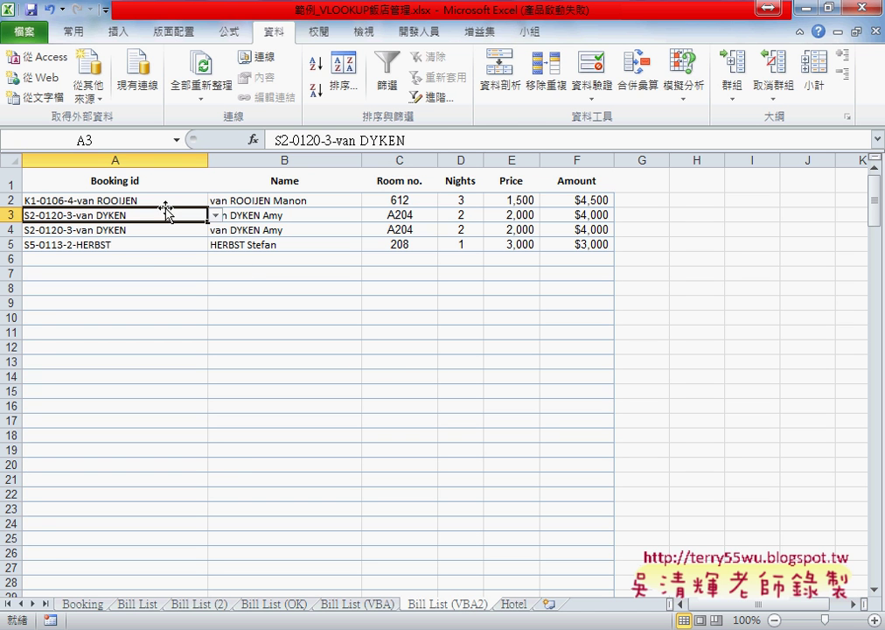
click(172, 200)
drag(263, 200, 594, 244)
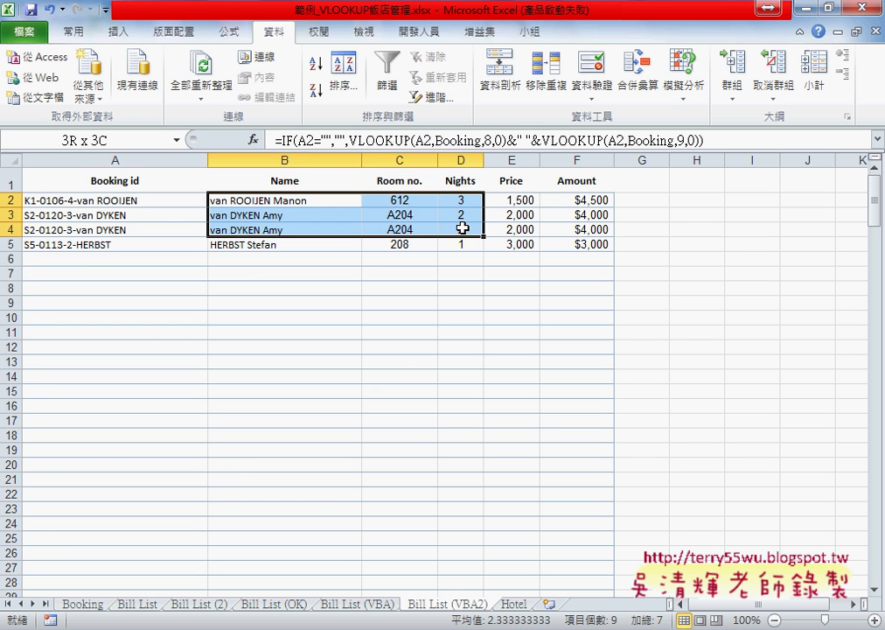
key(Delete)
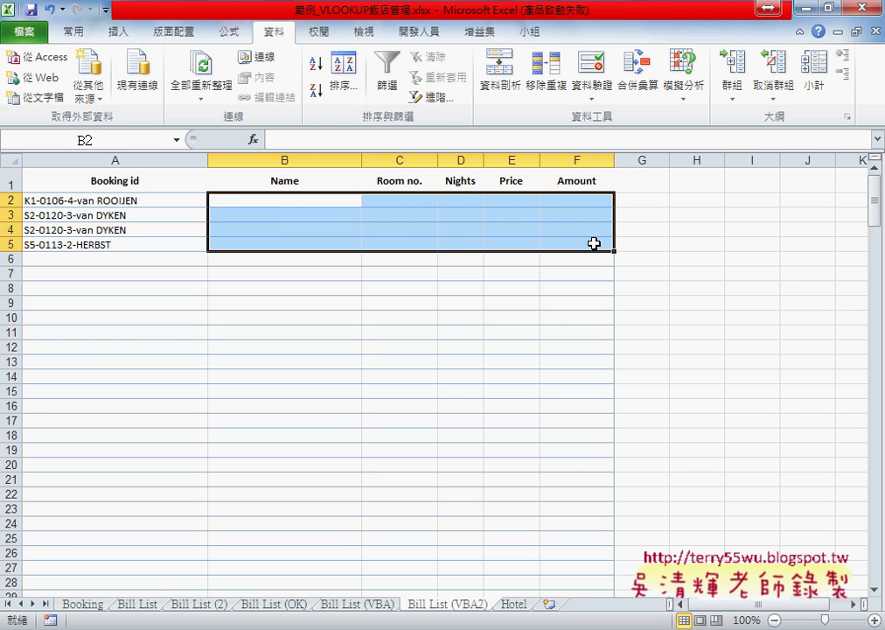
- Clear the booking ids in A2:A5 and confirm cells B2 through F2 are empty
click(290, 257)
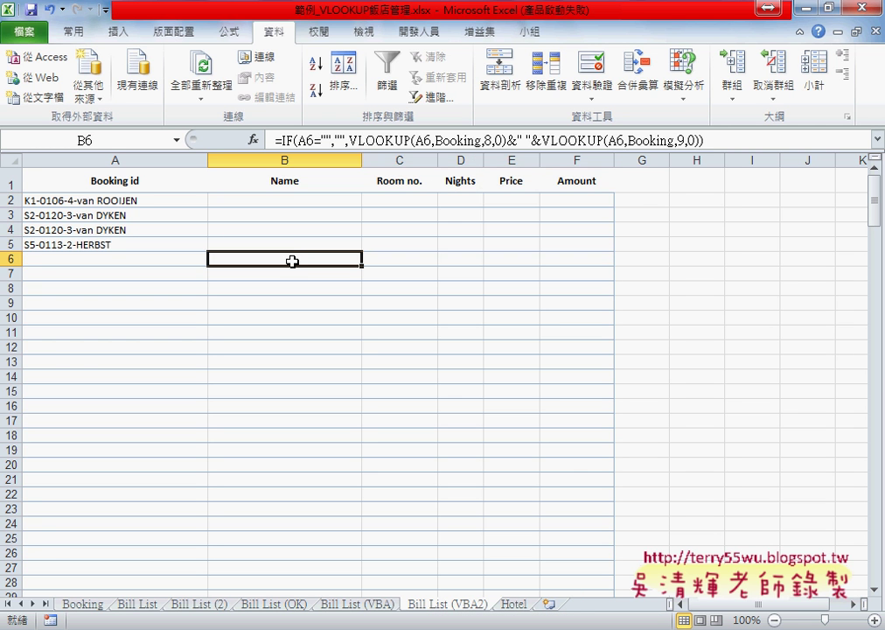
mouse_move(287, 203)
mouse_down()
mouse_move(315, 398)
mouse_move(608, 563)
mouse_up()
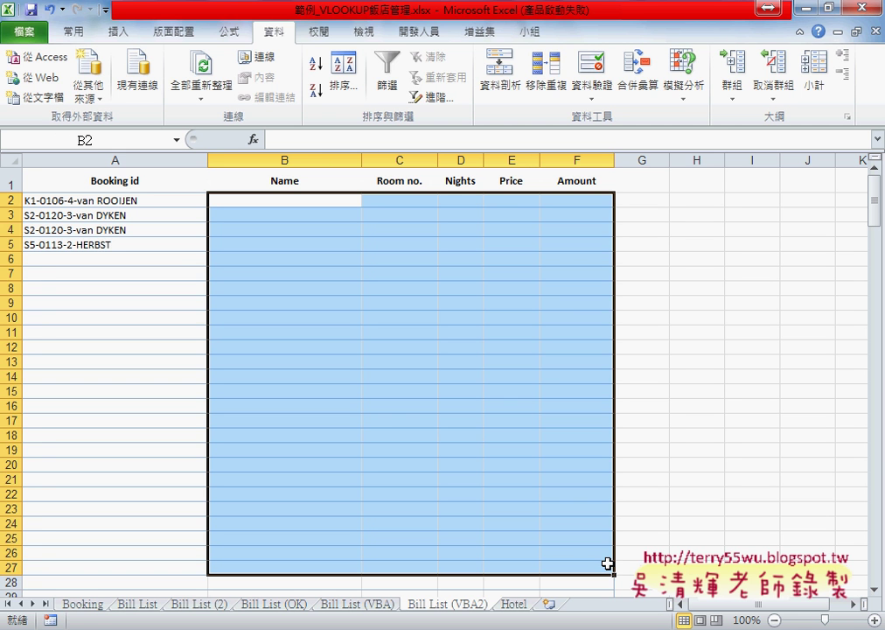
click(122, 200)
drag(181, 199, 134, 245)
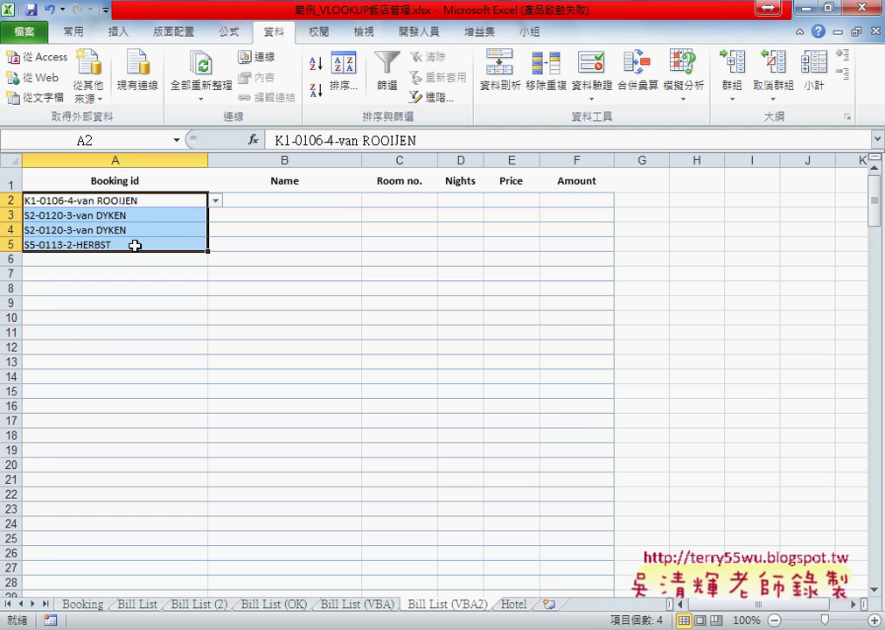
key(Delete)
click(169, 197)
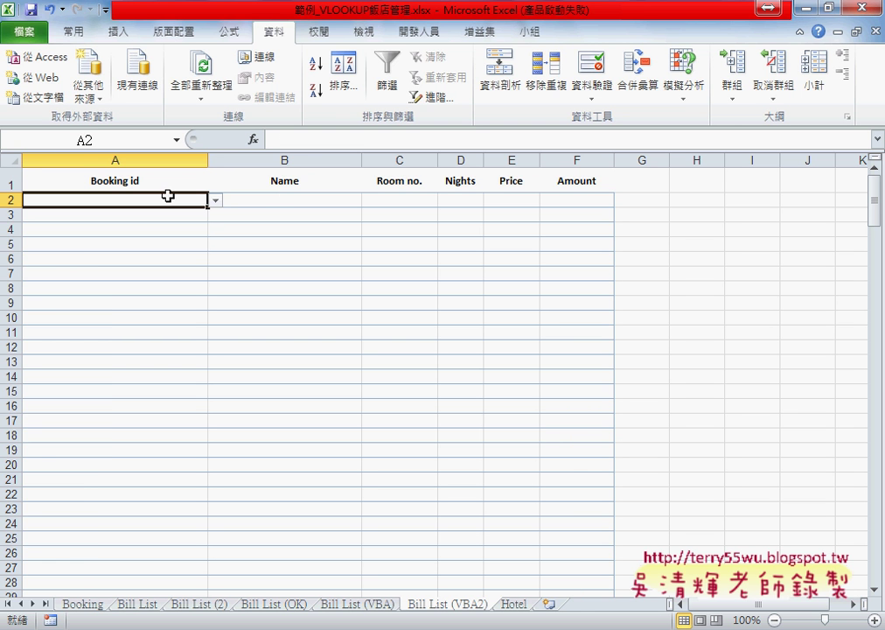
click(314, 200)
click(426, 199)
click(516, 199)
click(576, 199)
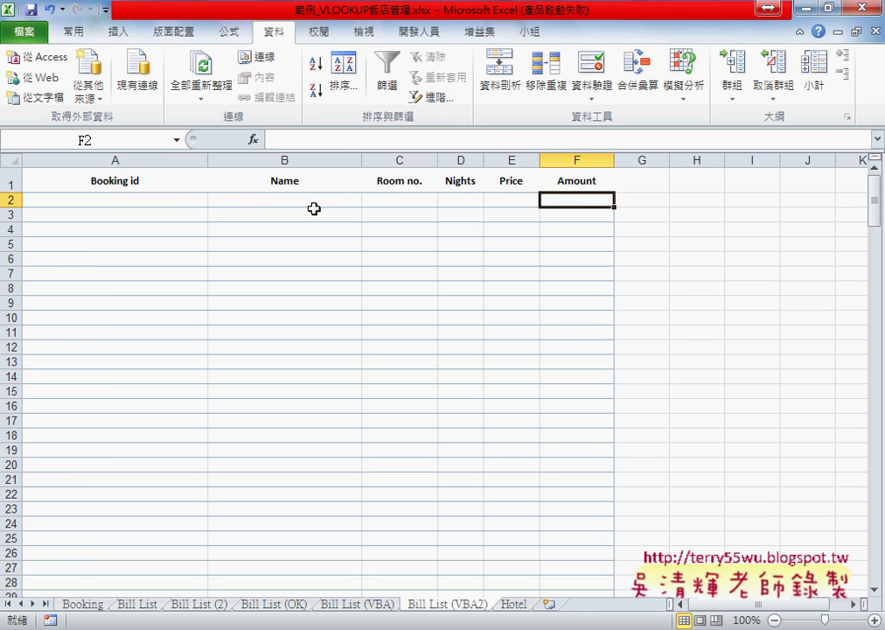
click(178, 198)
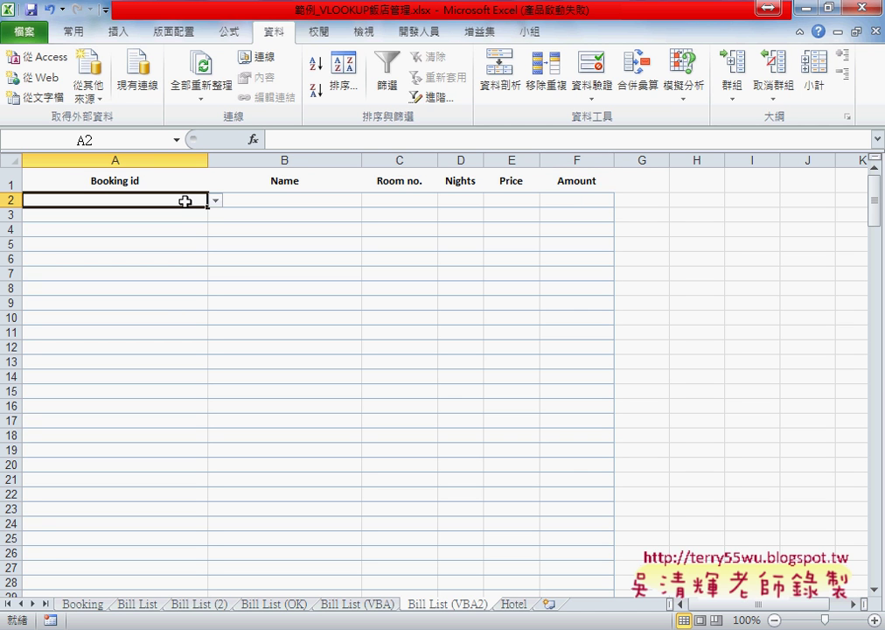
- Open the VBA editor in a smaller window beside the sheet, with all seven worksheets listed
click(426, 32)
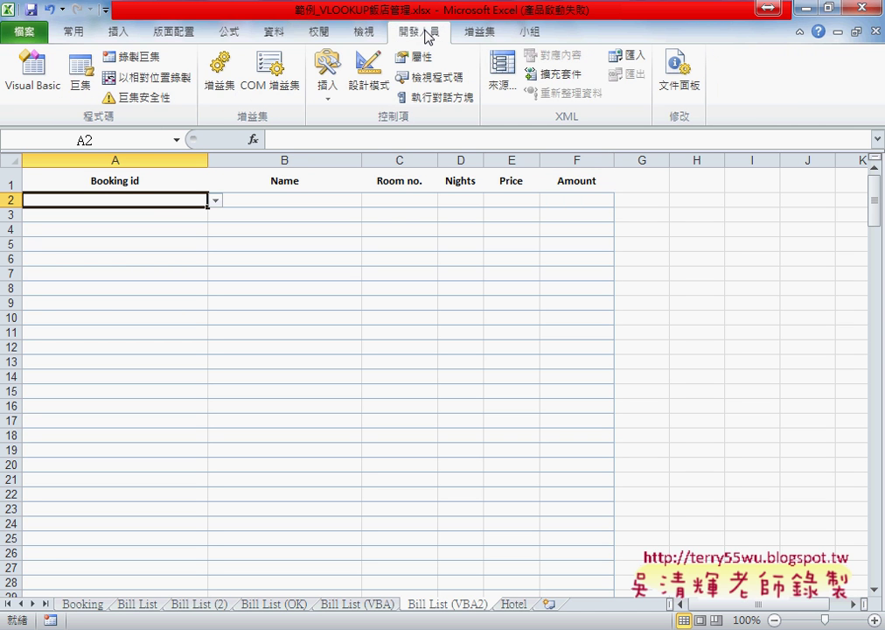
click(37, 92)
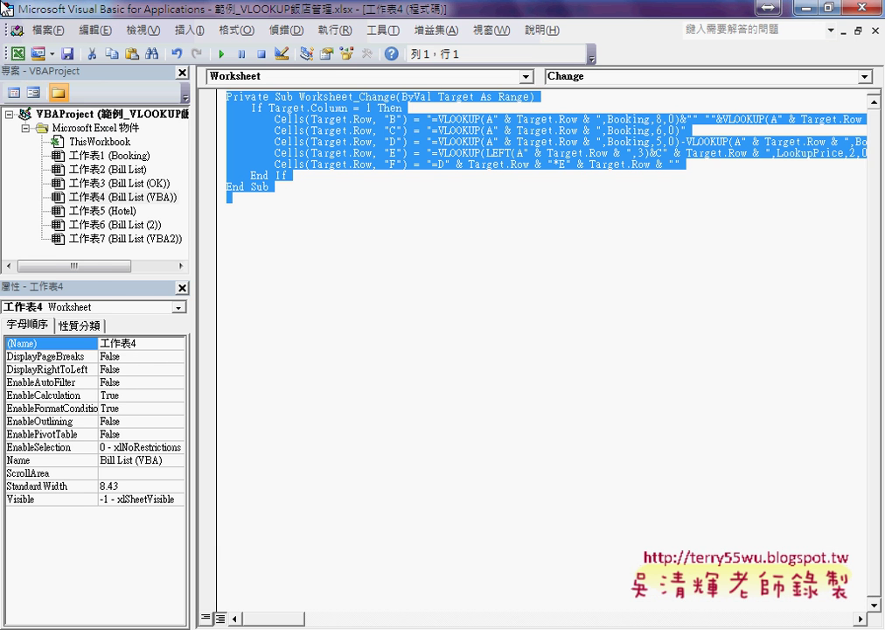
click(828, 7)
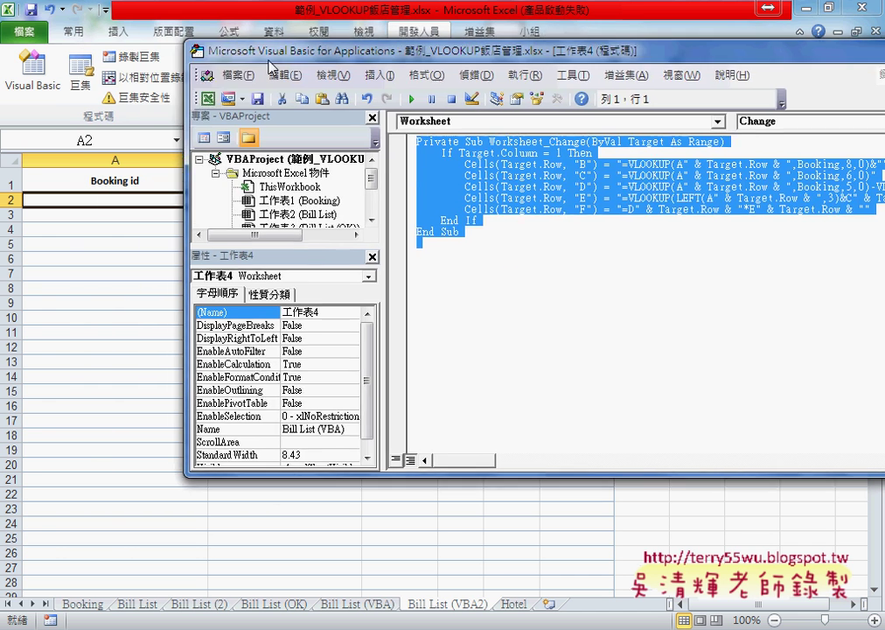
mouse_move(143, 42)
mouse_down()
mouse_move(378, 79)
mouse_move(357, 75)
mouse_up()
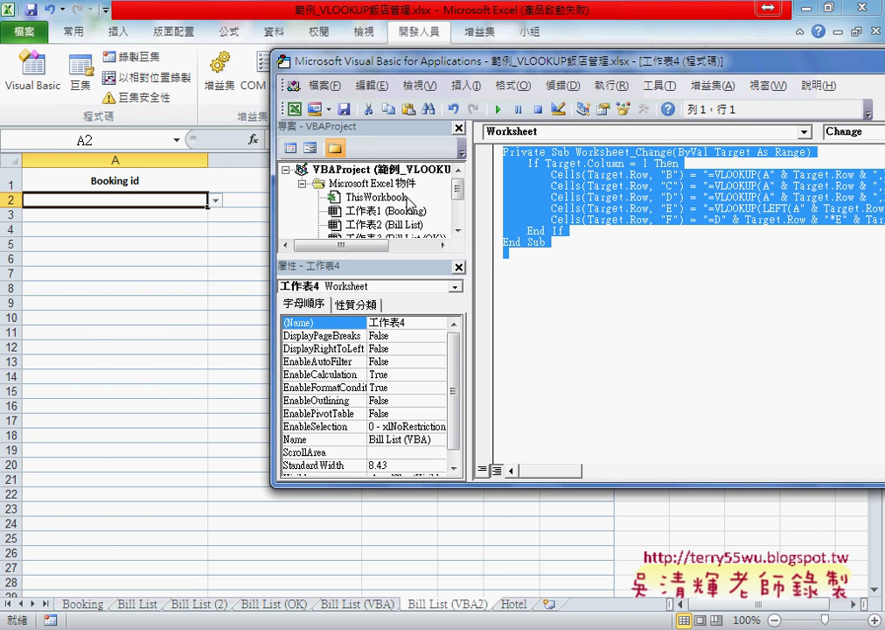
click(324, 210)
drag(407, 254, 408, 368)
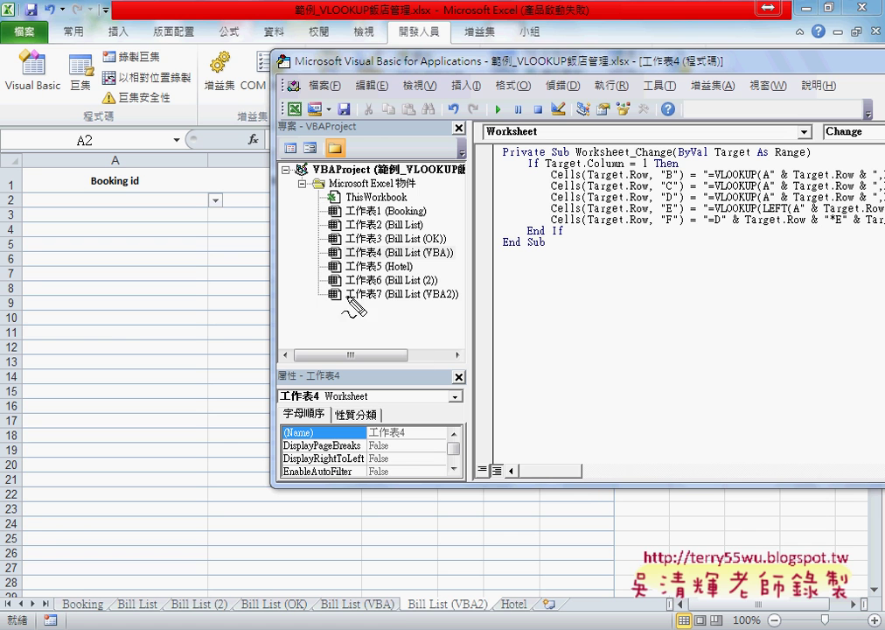
drag(477, 623, 480, 623)
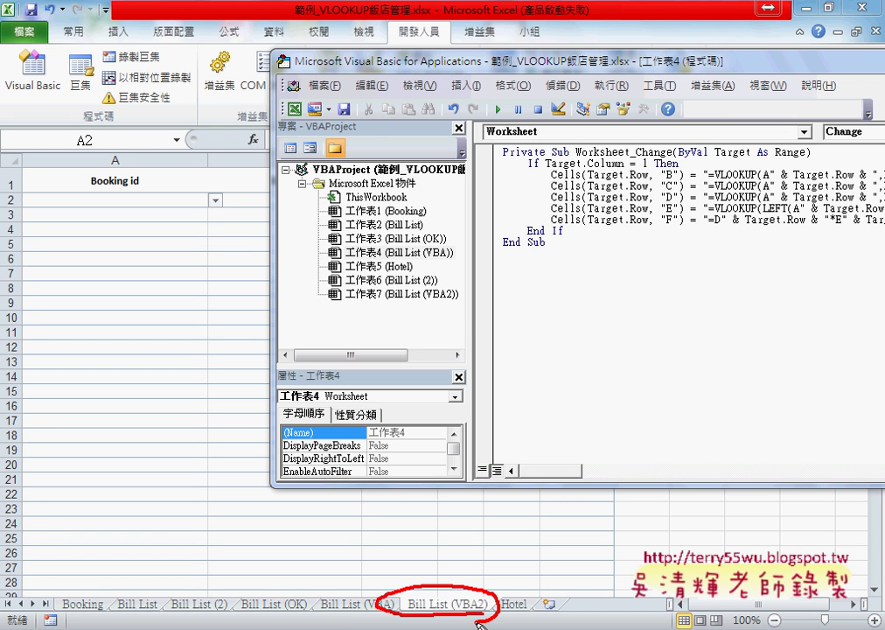
mouse_move(130, 162)
mouse_down()
mouse_move(112, 149)
mouse_move(131, 173)
mouse_move(113, 250)
mouse_move(133, 231)
mouse_up()
drag(209, 192, 217, 213)
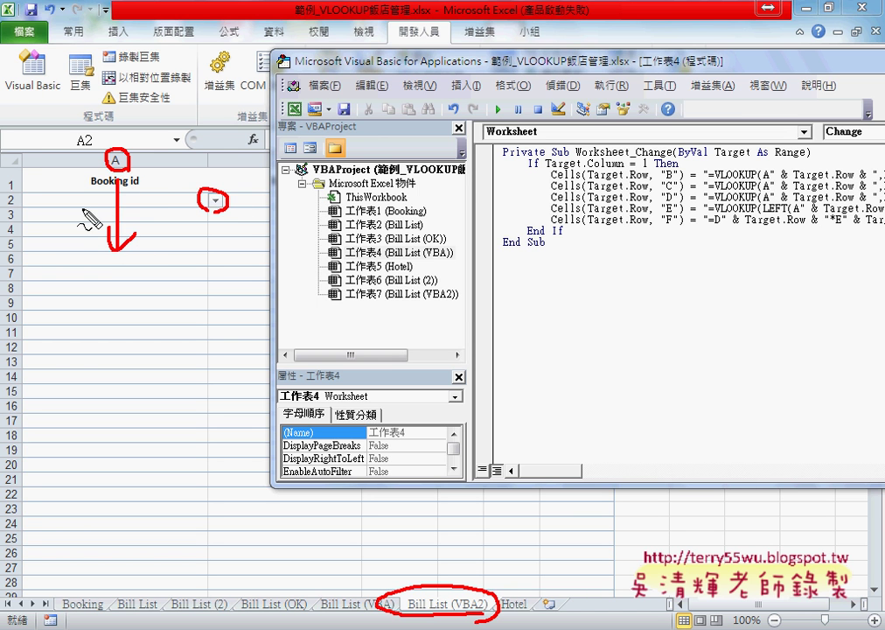
drag(80, 208, 83, 196)
drag(174, 203, 89, 219)
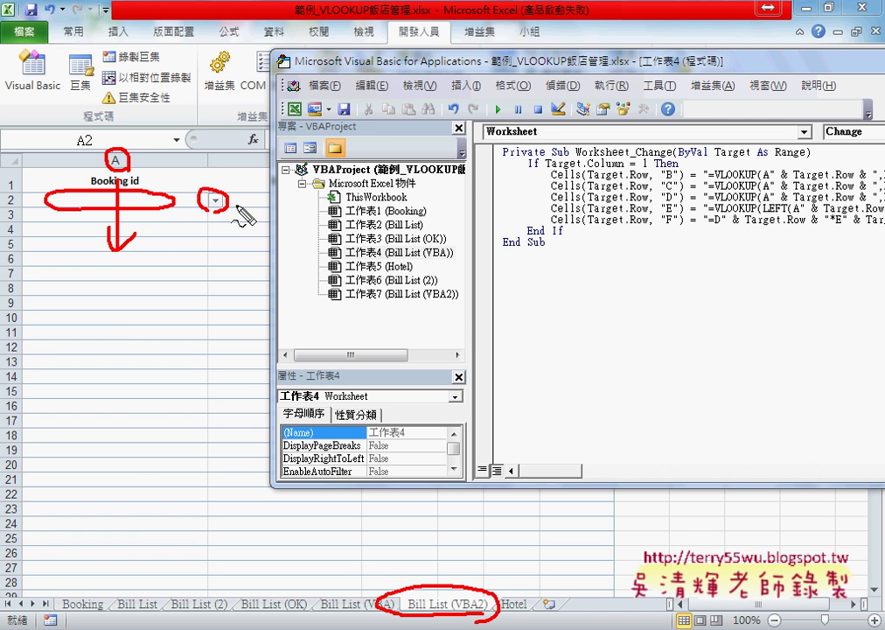
drag(235, 201, 329, 202)
drag(253, 136, 255, 164)
drag(260, 137, 261, 163)
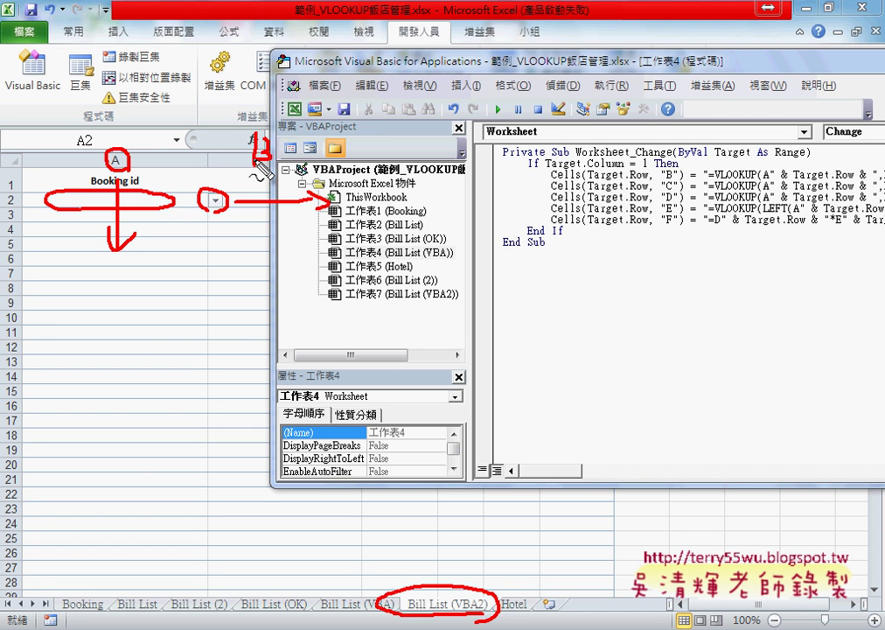
mouse_move(331, 151)
mouse_down()
mouse_move(377, 155)
mouse_move(455, 135)
mouse_up()
drag(436, 138, 436, 163)
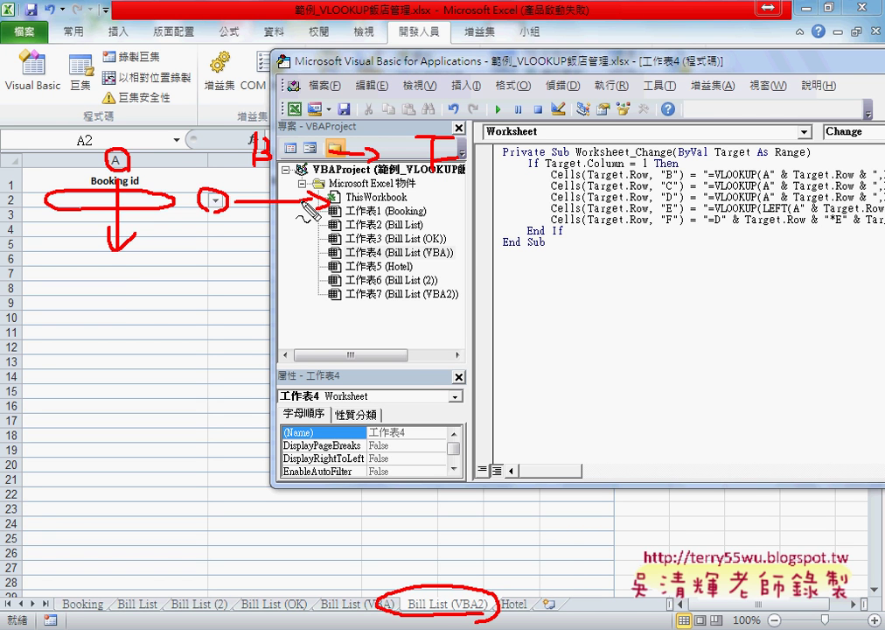
key(Escape)
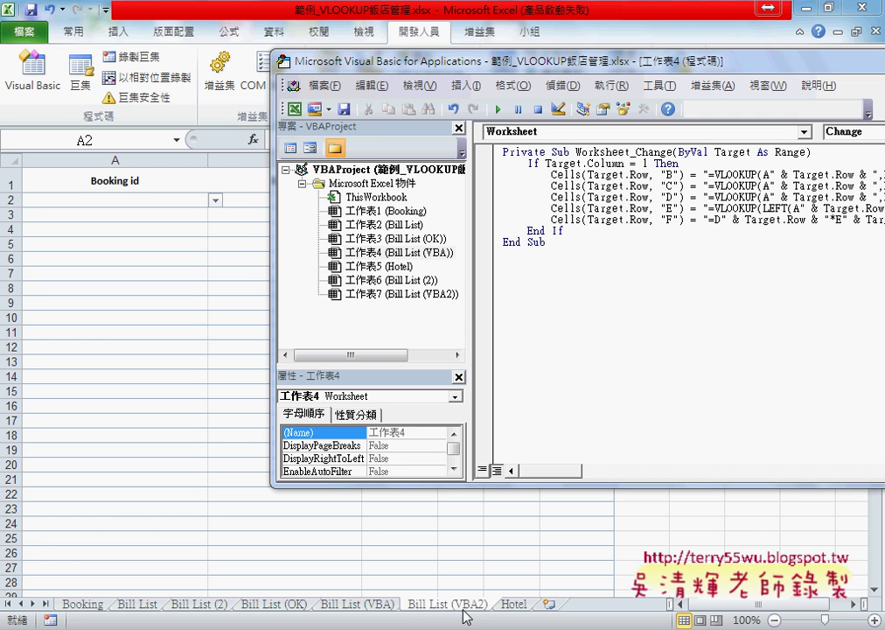
- Open the 工作表7 (Bill List (VBA2)) module and add a Worksheet_SelectionChange stub
click(431, 296)
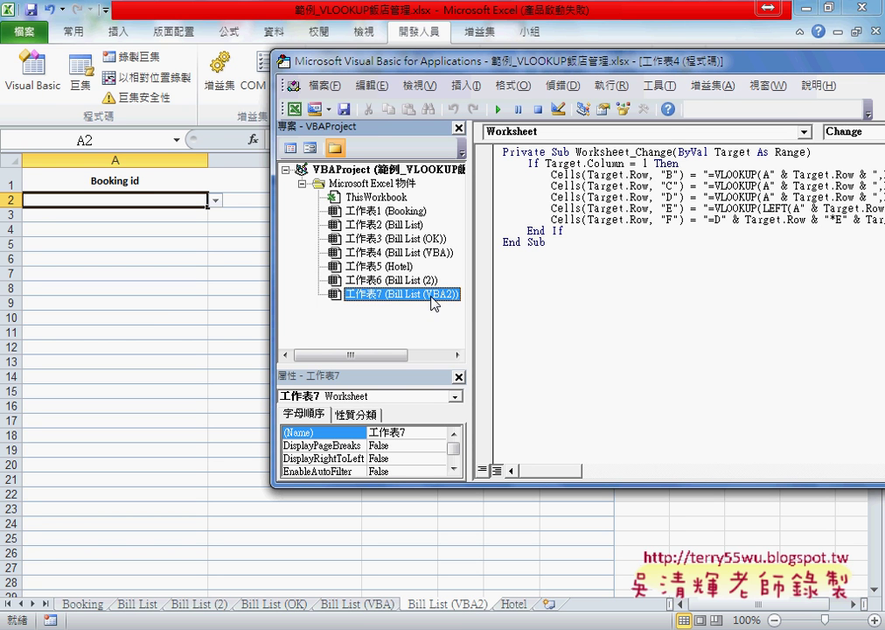
double_click(431, 295)
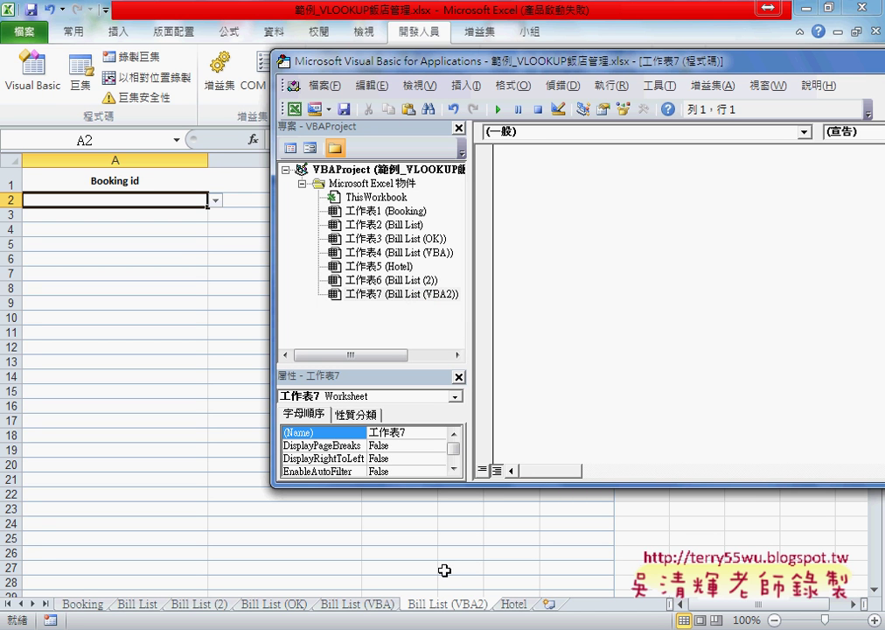
click(537, 133)
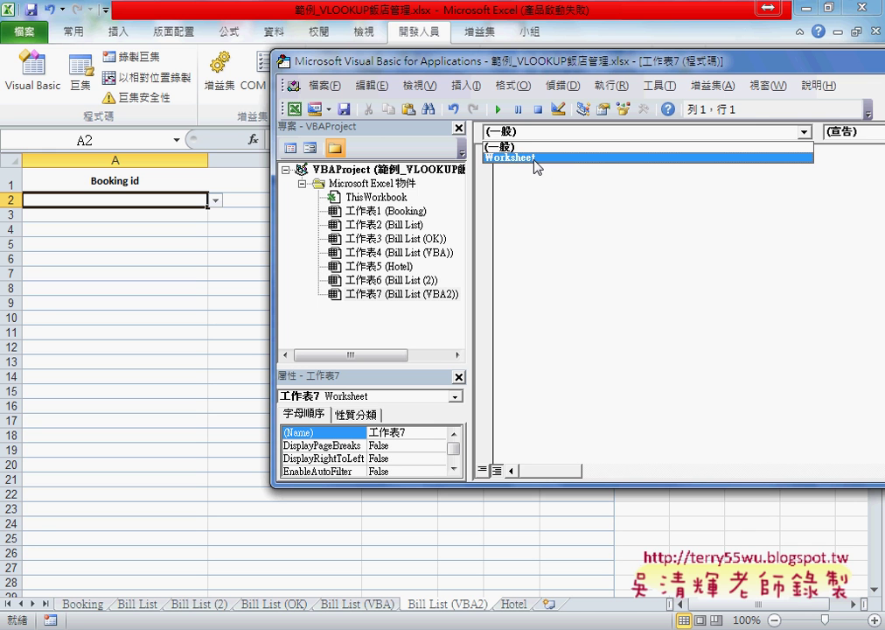
click(537, 158)
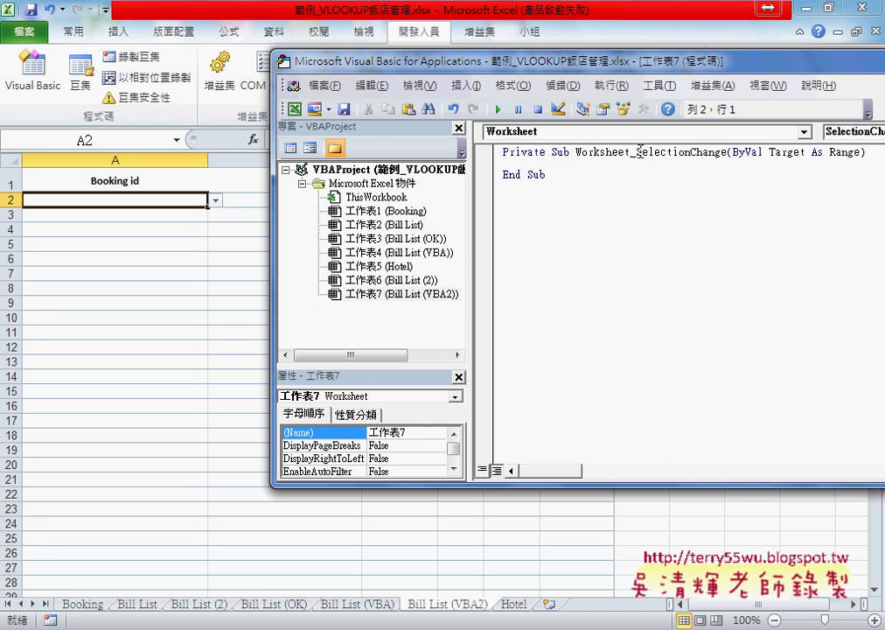
drag(637, 151, 723, 154)
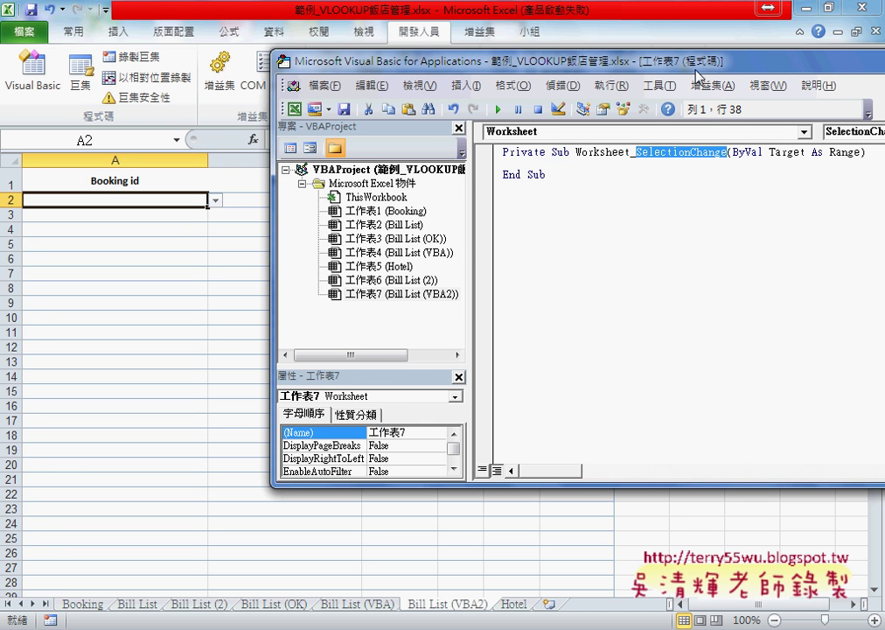
- Add a Worksheet_Change procedure from the event list and delete the SelectionChange stub
drag(692, 63, 486, 47)
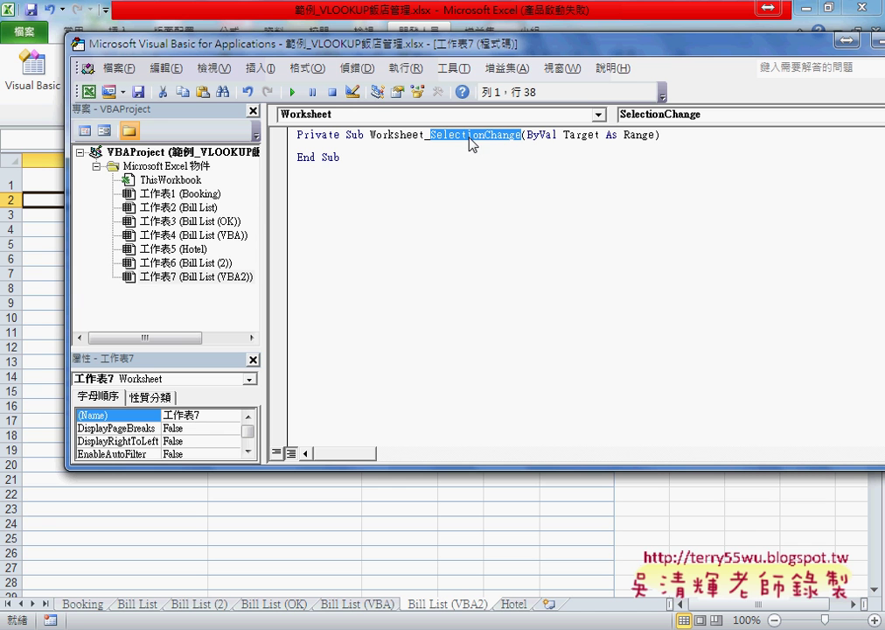
click(665, 114)
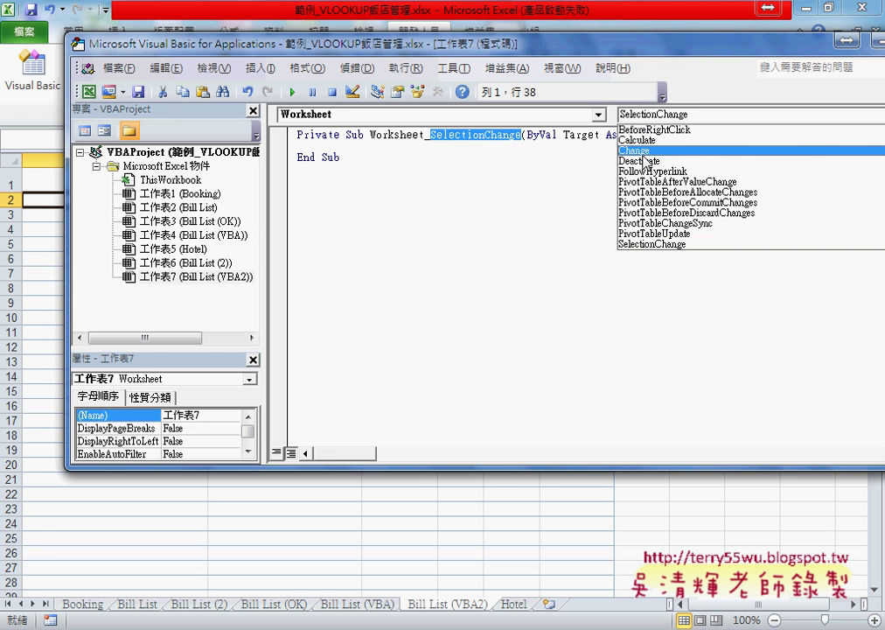
click(639, 151)
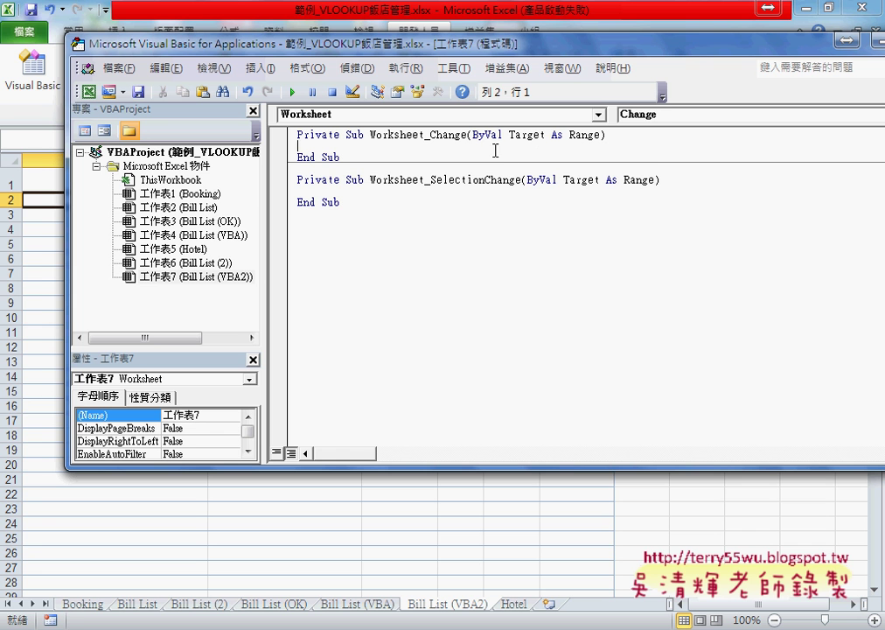
double_click(325, 202)
drag(346, 203, 298, 179)
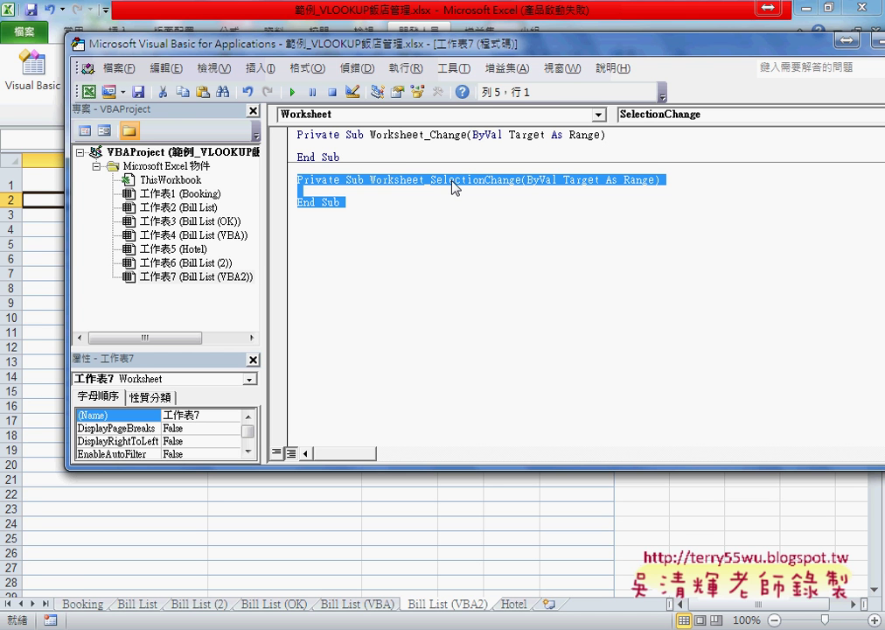
key(Delete)
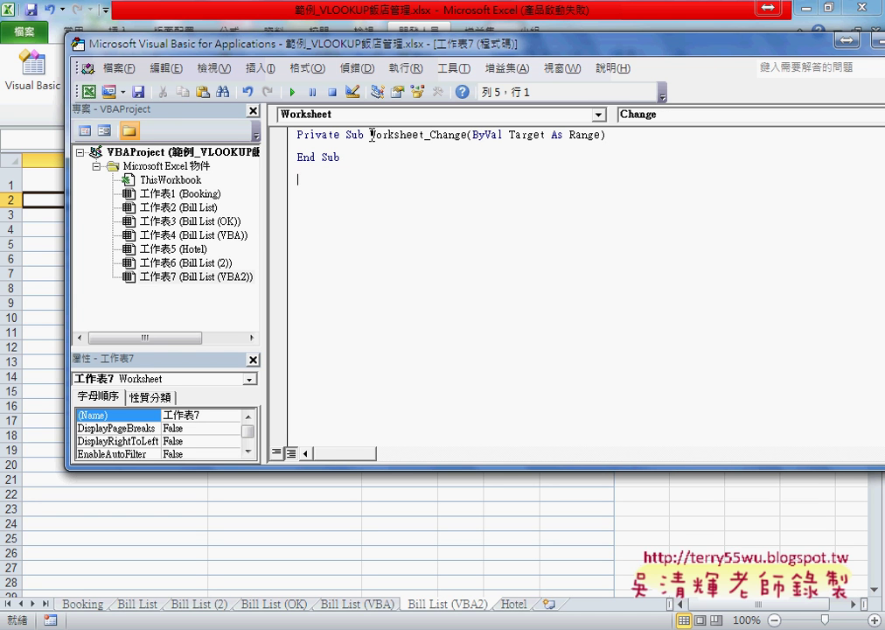
drag(371, 135, 427, 137)
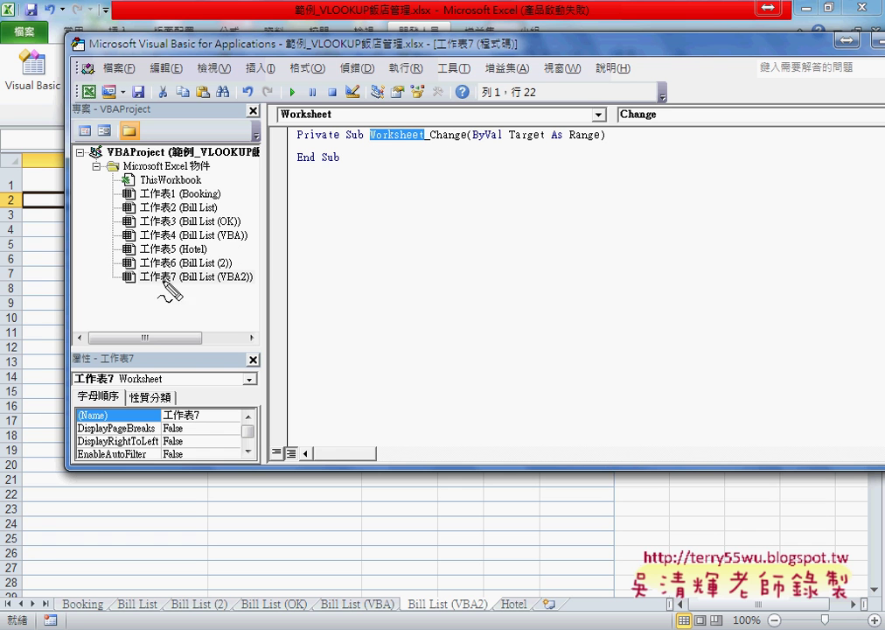
mouse_move(140, 282)
mouse_down()
mouse_move(236, 283)
mouse_move(260, 151)
mouse_move(427, 131)
mouse_move(468, 139)
mouse_up()
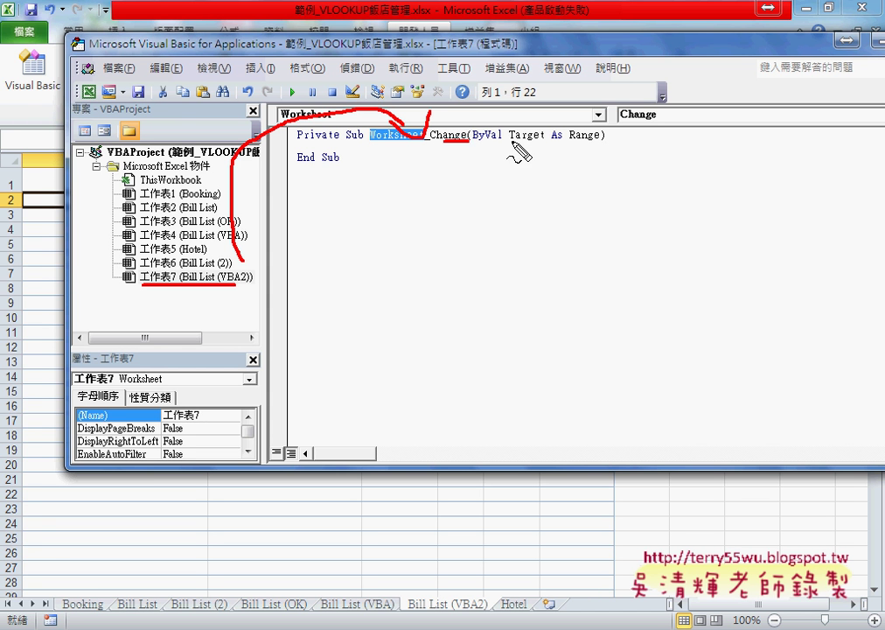
drag(515, 148, 542, 149)
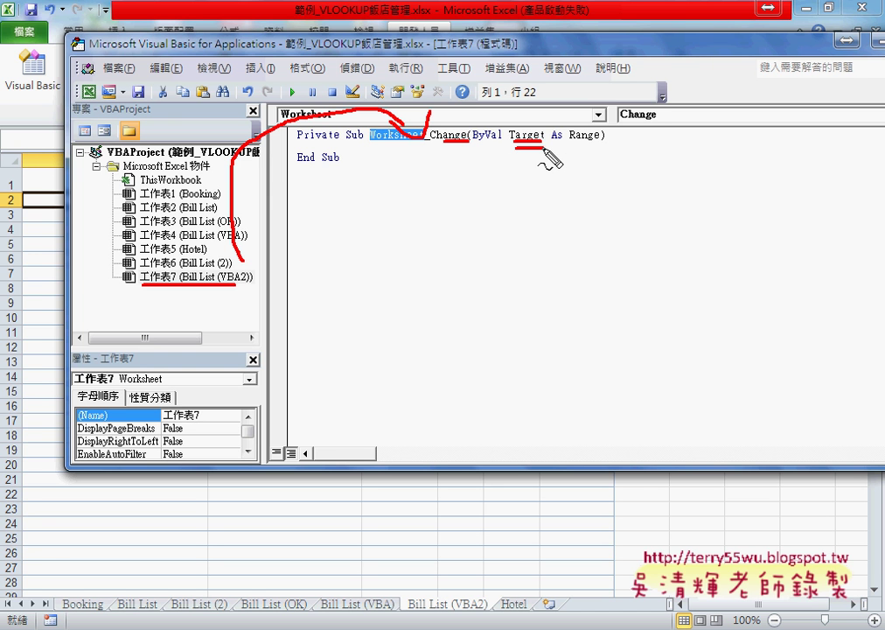
key(Escape)
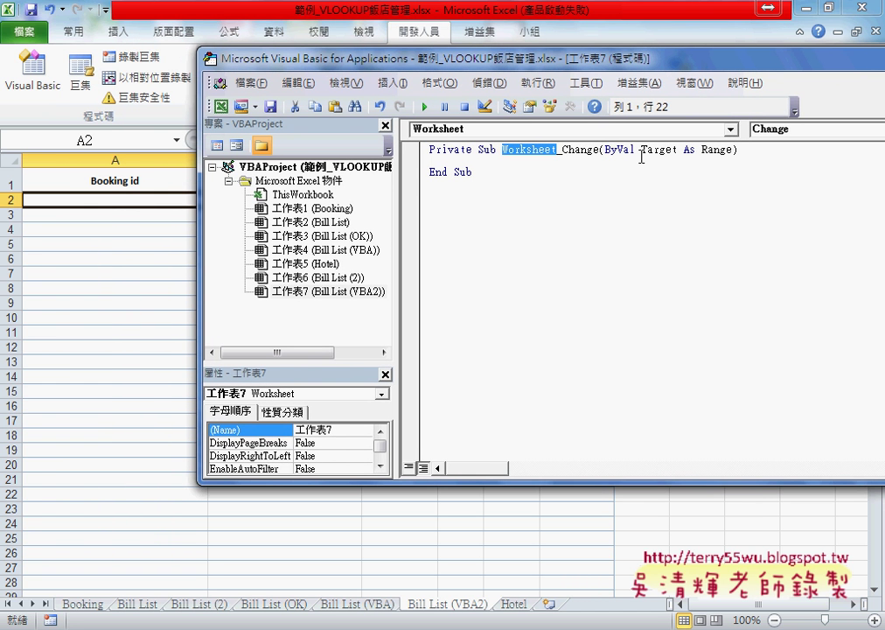
- Write the indented line 'If Target.Column = 1 Then' inside Worksheet_Change
click(549, 161)
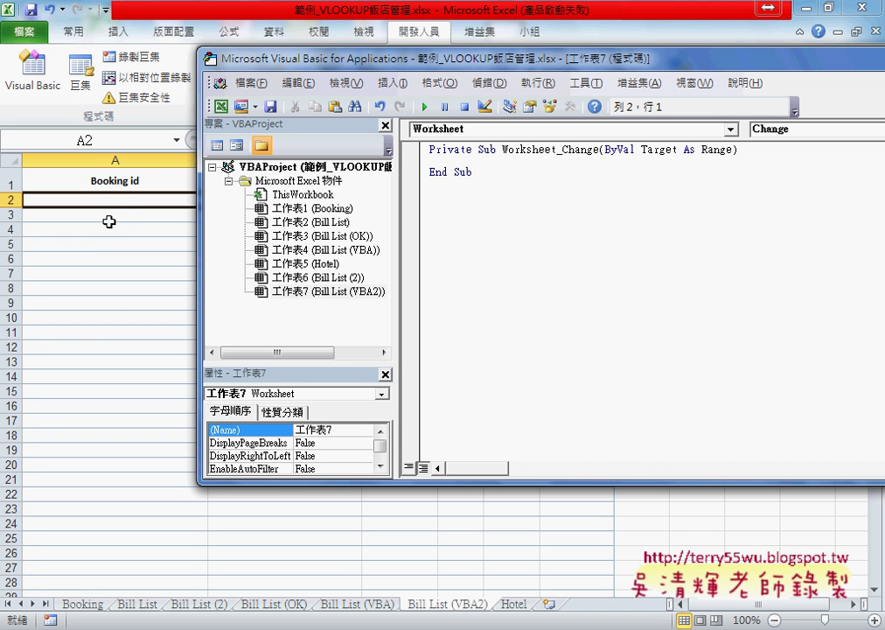
key(Tab)
text(if )
text(target)
text(.)
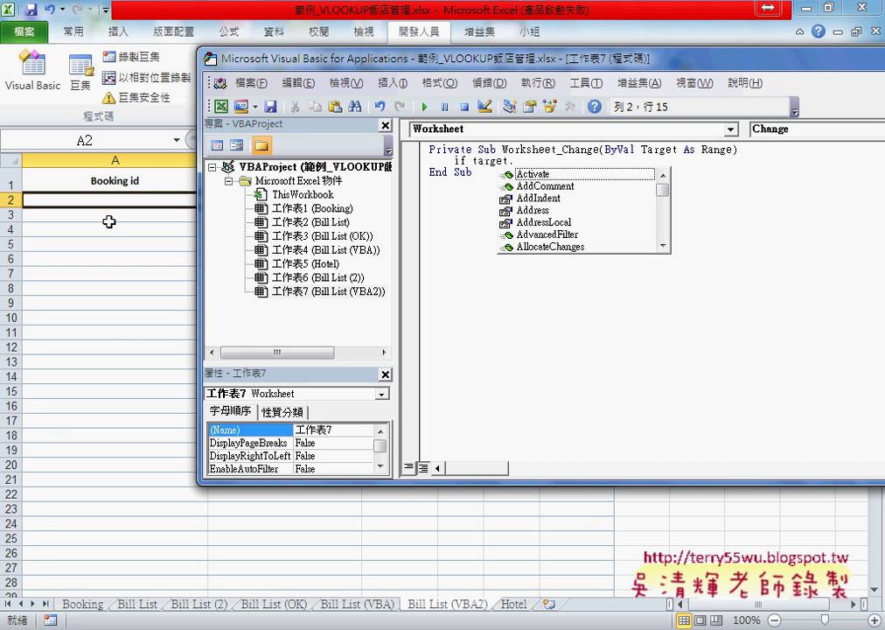
text(c)
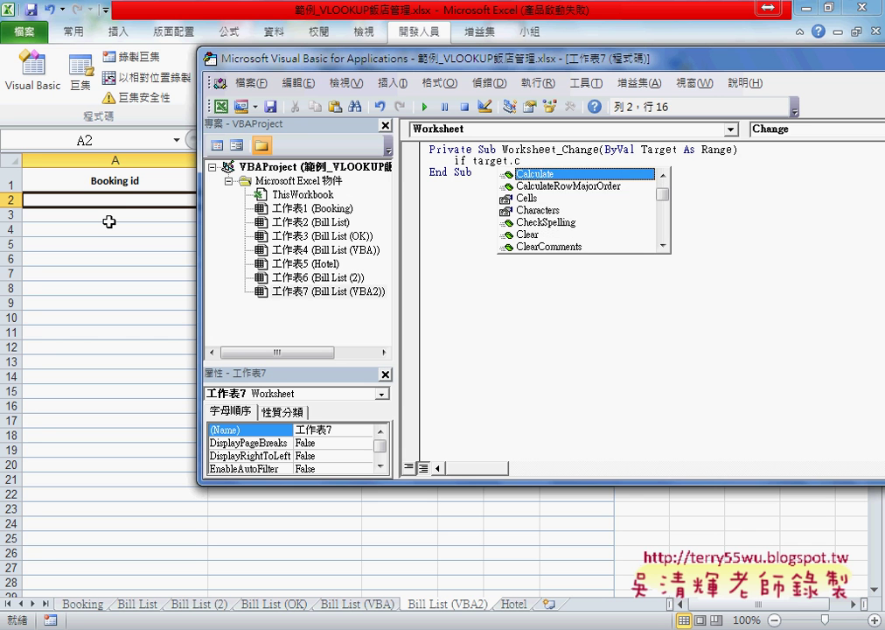
key(Down)
text(o)
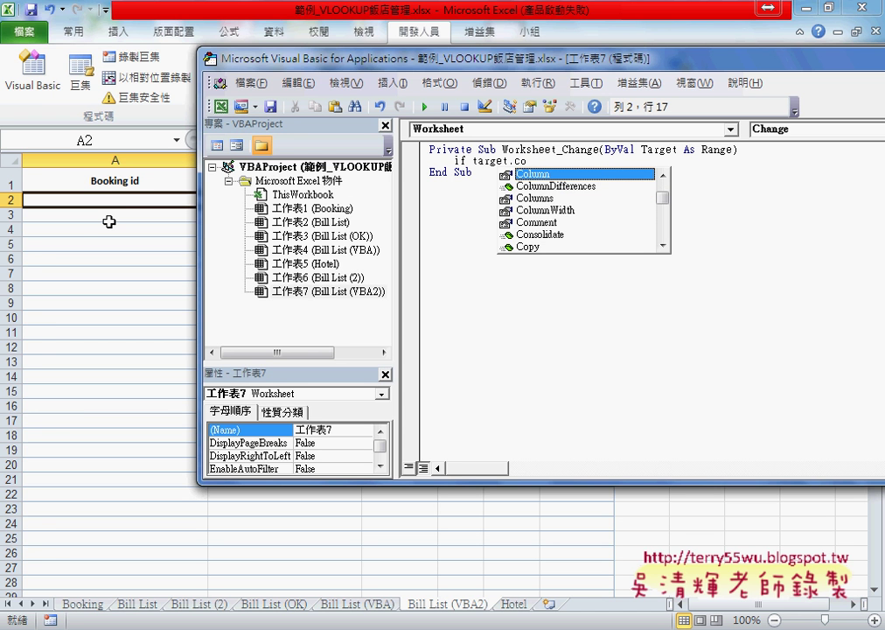
double_click(537, 176)
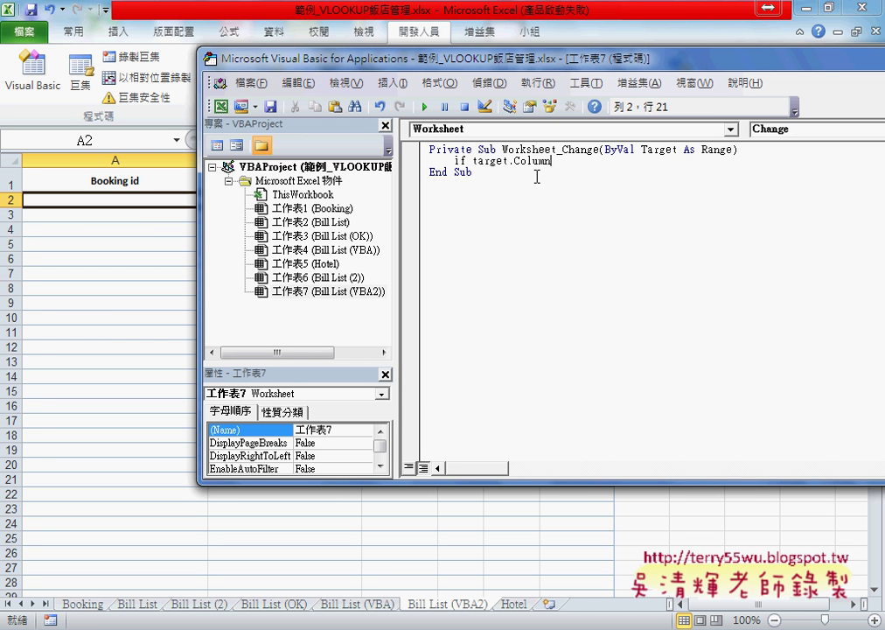
text(=1)
text(then)
key(Return)
- Close the block with 'End If' and place the cursor on the blank line inside
text(e)
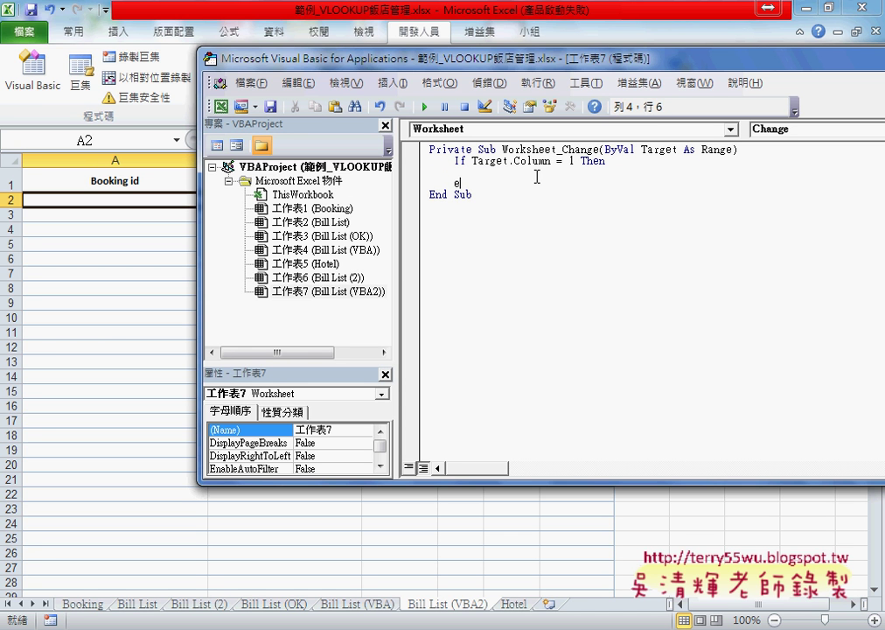
text(nd if)
click(537, 205)
click(475, 162)
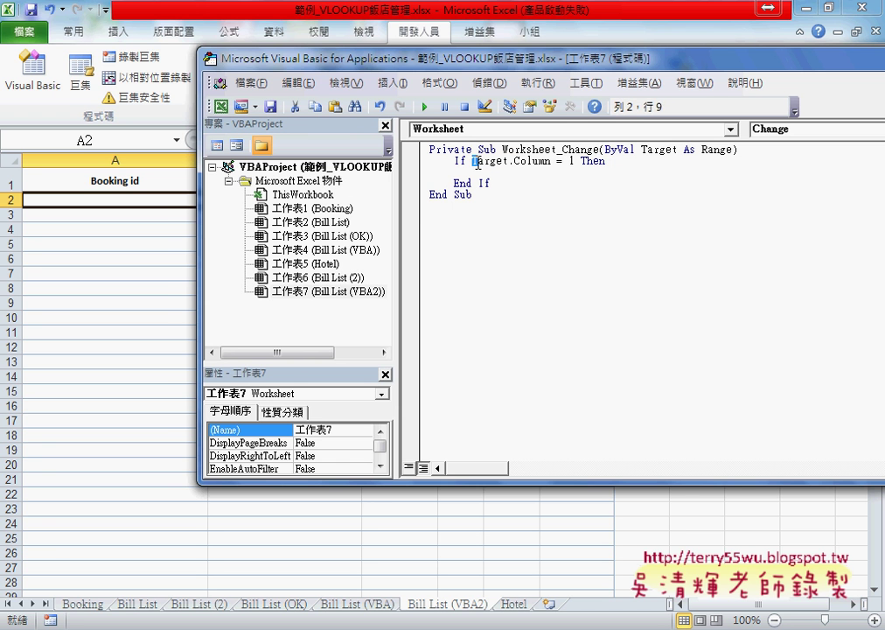
drag(478, 163, 575, 164)
drag(573, 61, 681, 80)
click(632, 187)
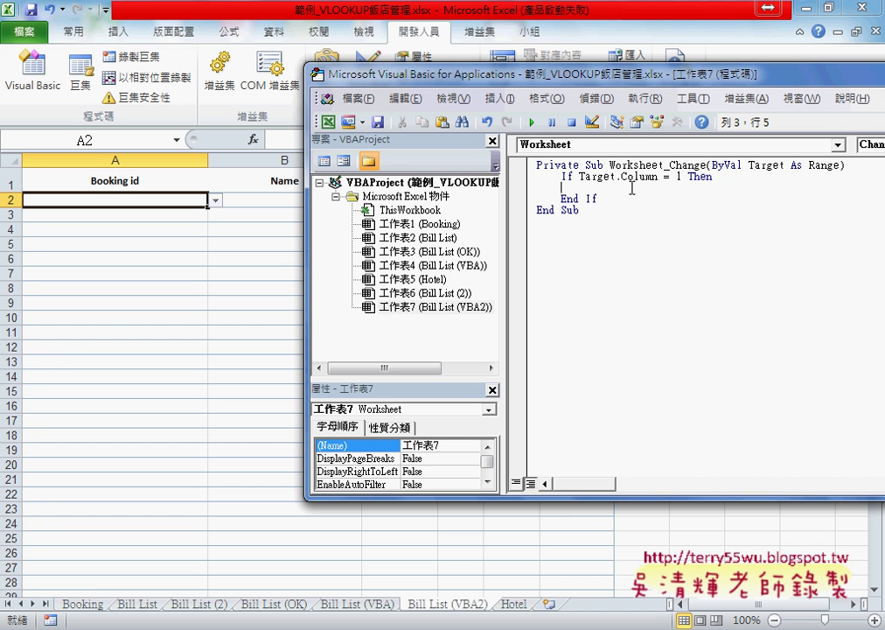
- Add the indented line Cells(Target.Row,"B")="" inside the If block
key(Tab)
drag(555, 83, 267, 250)
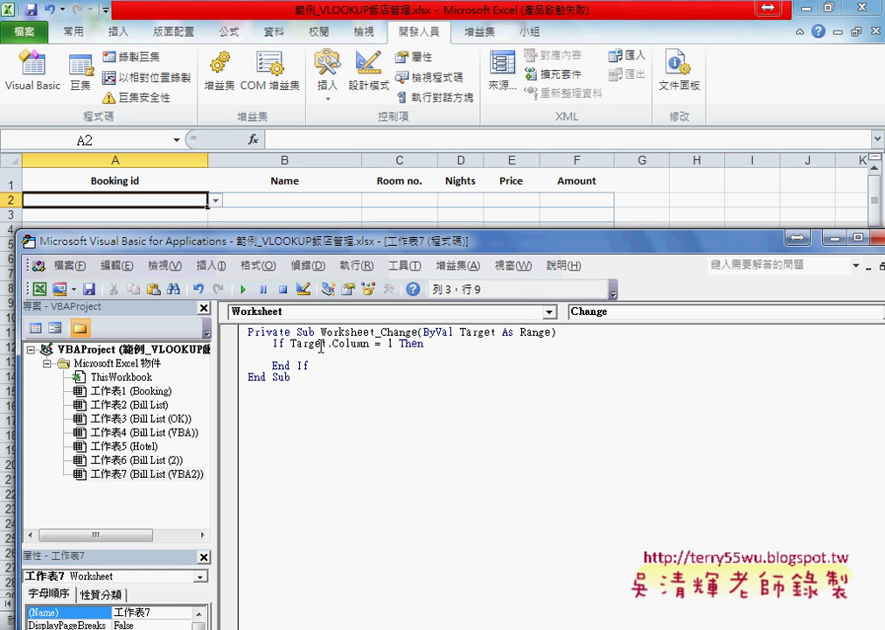
text(ce)
text(lls()
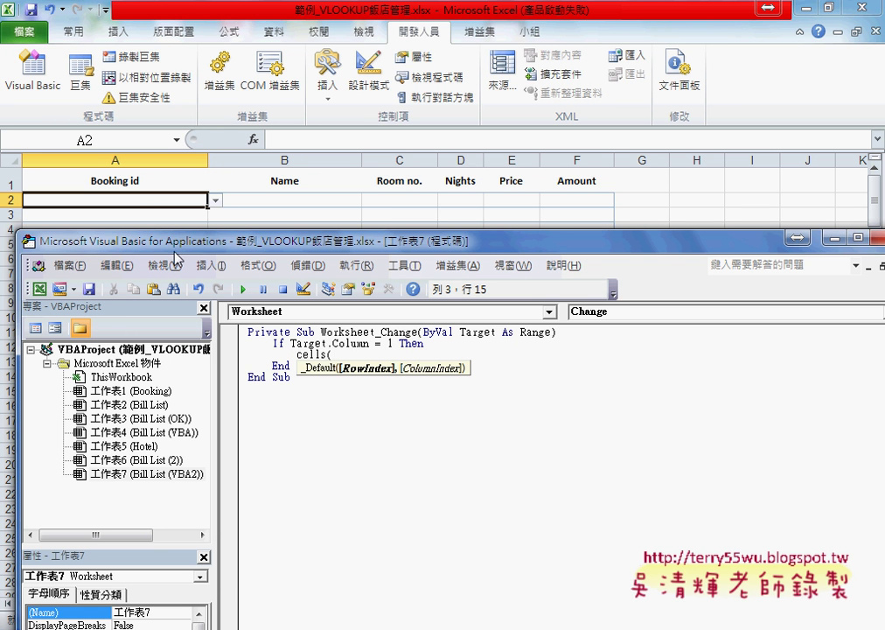
text(t)
text(arget)
text(.)
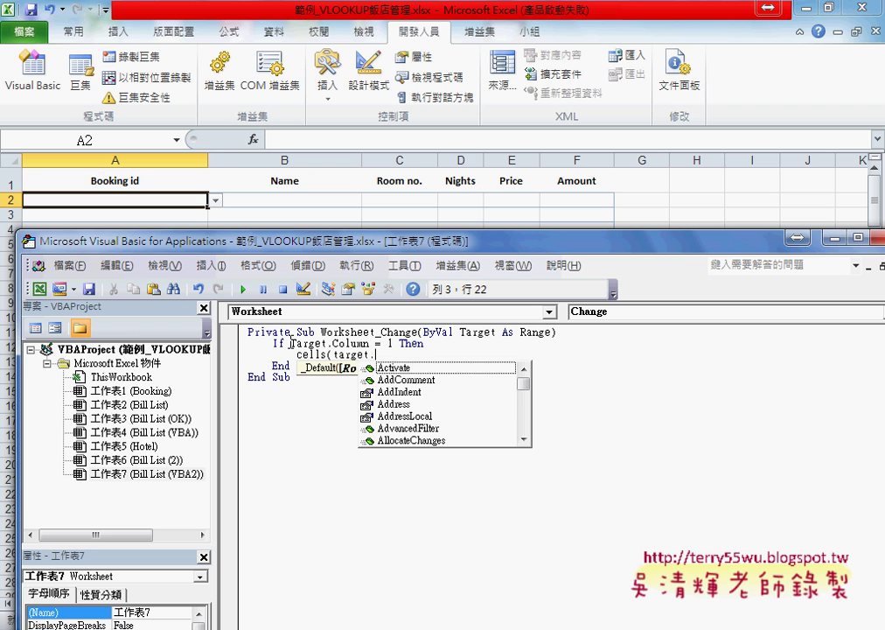
text(row)
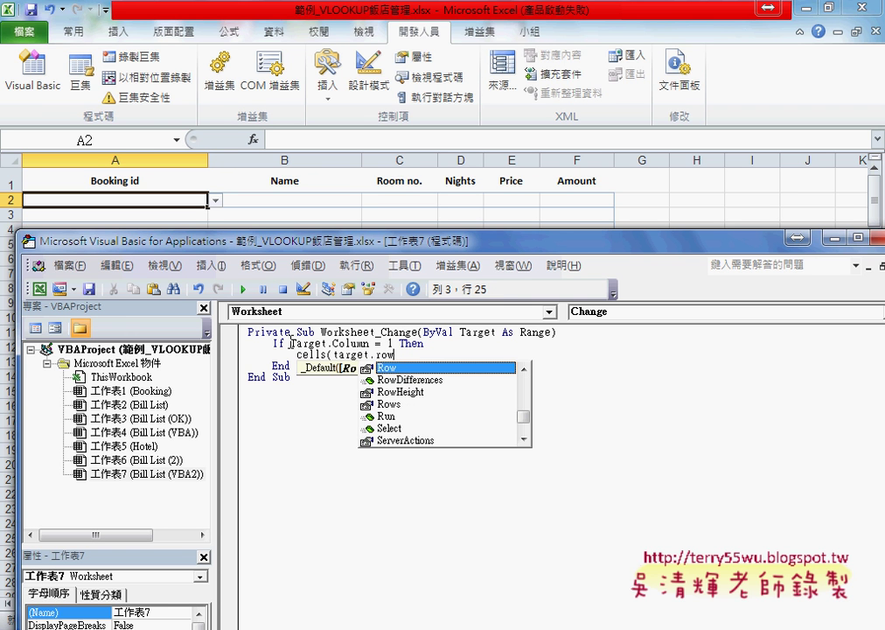
click(335, 354)
drag(334, 354, 368, 358)
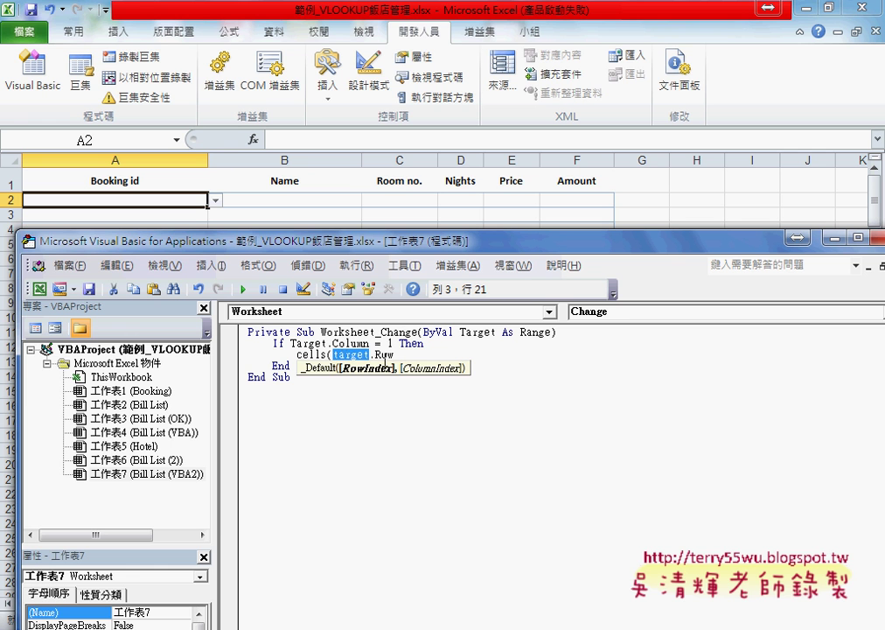
key(End)
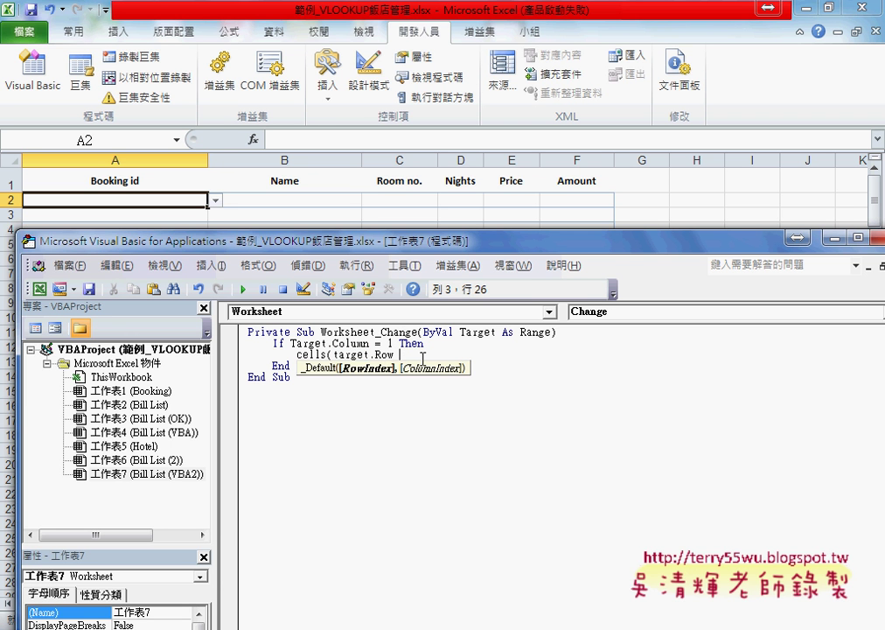
text(,)
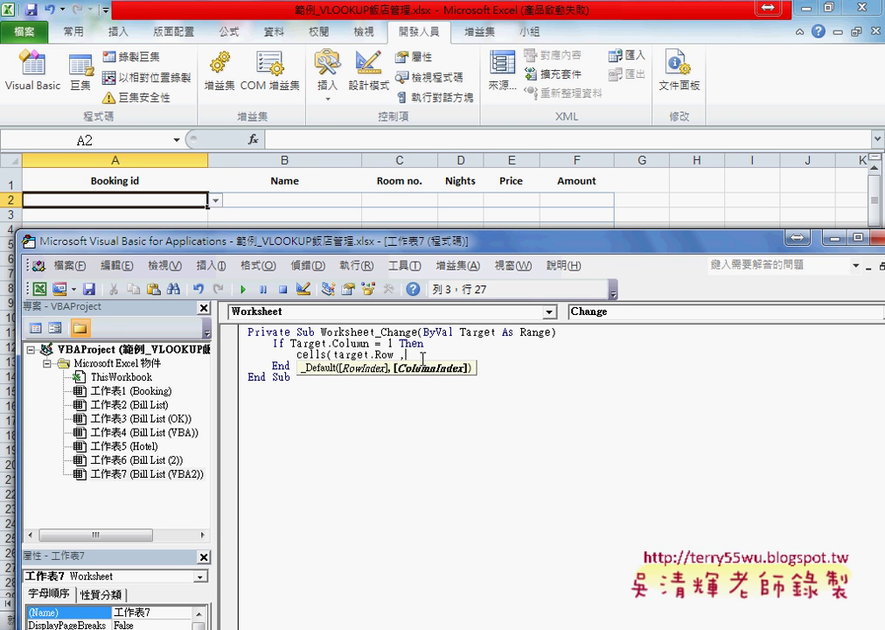
text("B")
key(BackSpace)
text(B)
text("))
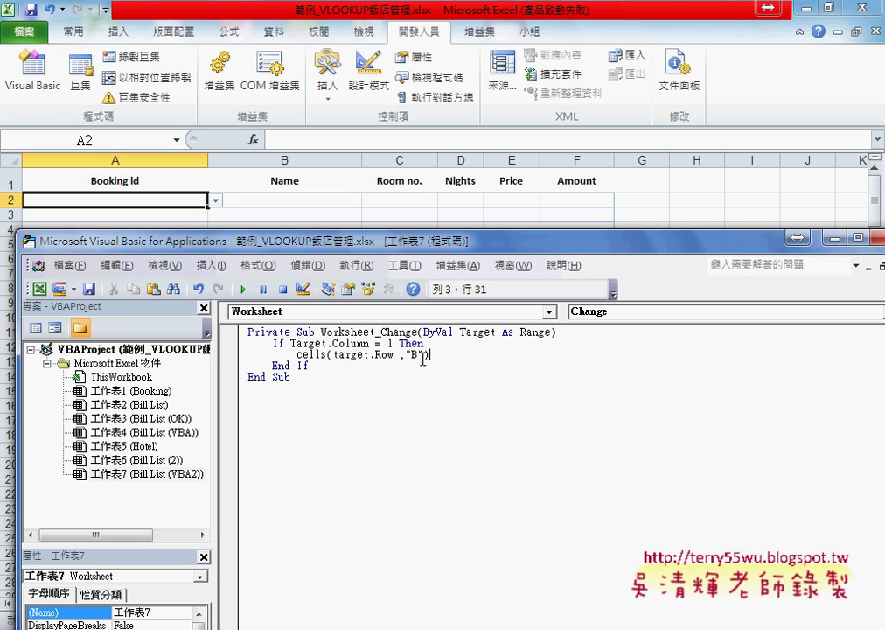
text(="")
drag(405, 240, 584, 90)
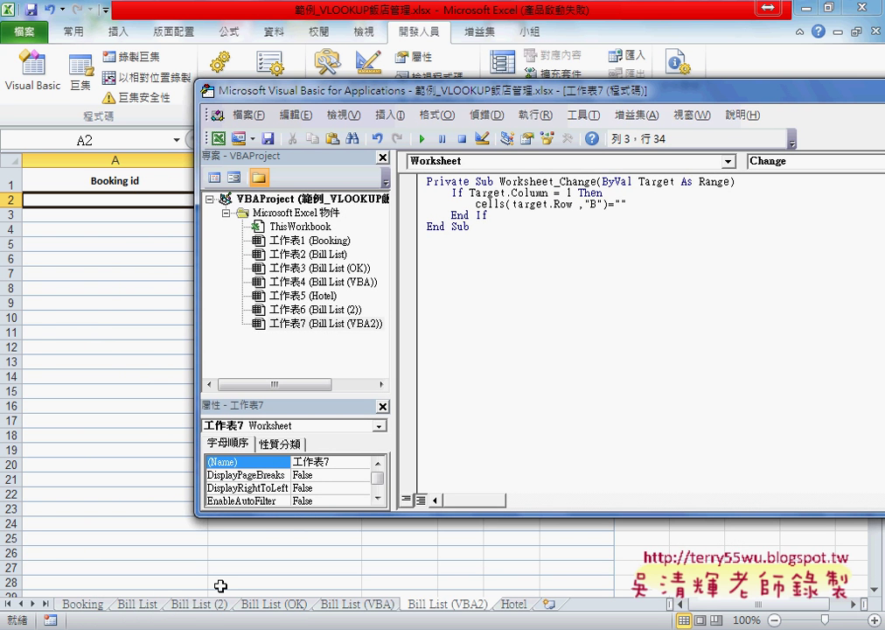
- Copy the B2 Name formula from the Bill List sheet and paste it after = on the Cells line
click(131, 605)
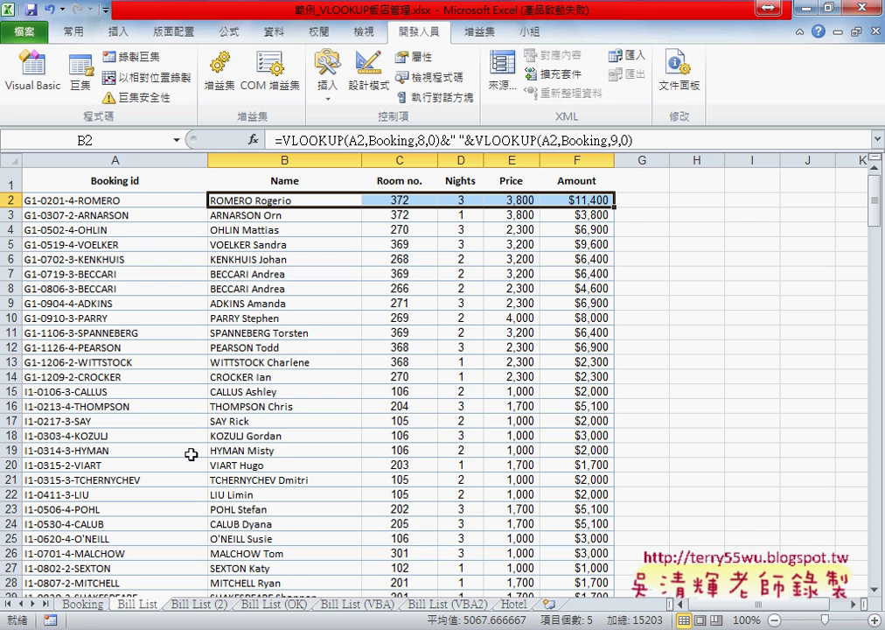
click(276, 200)
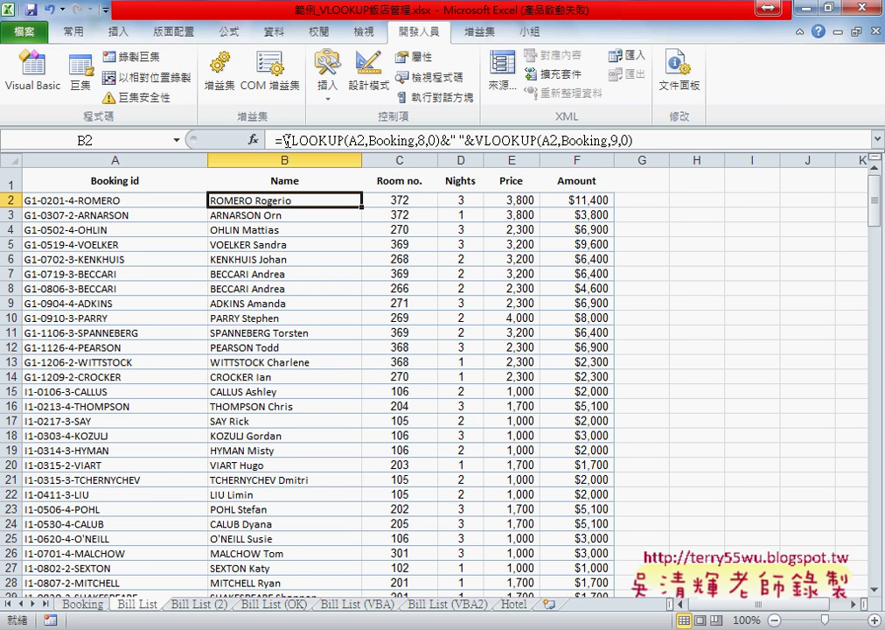
drag(275, 140, 660, 142)
key(ctrl+c)
click(660, 141)
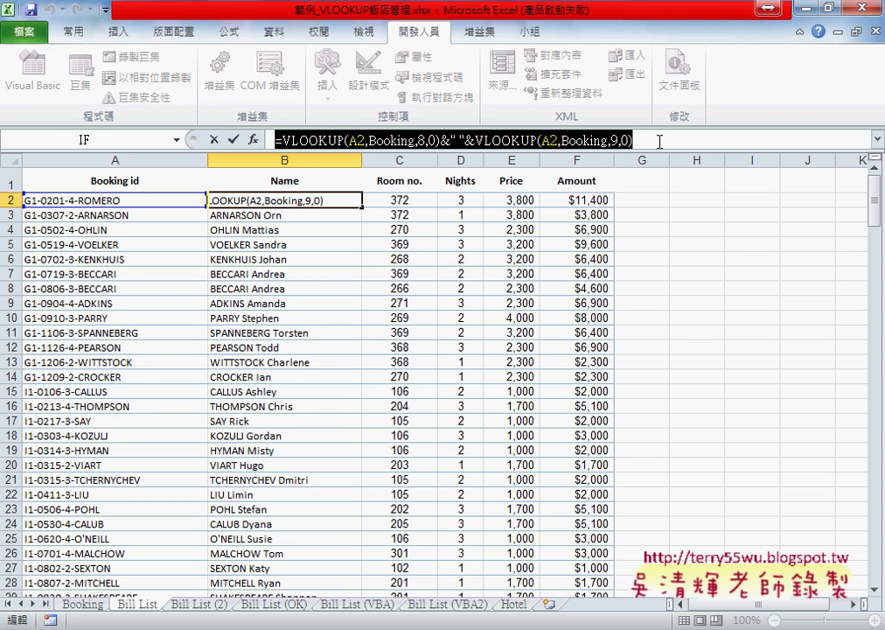
click(213, 140)
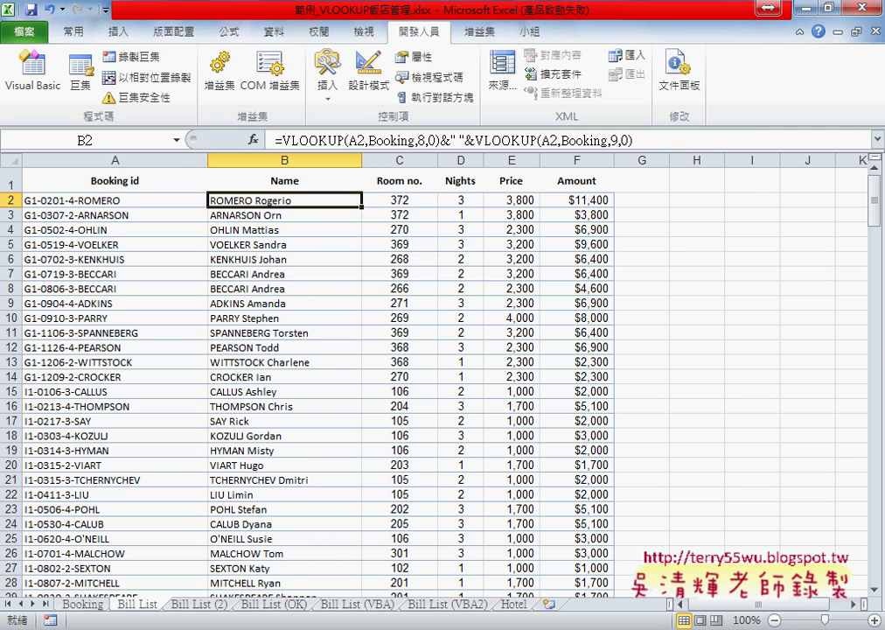
key(alt+F11)
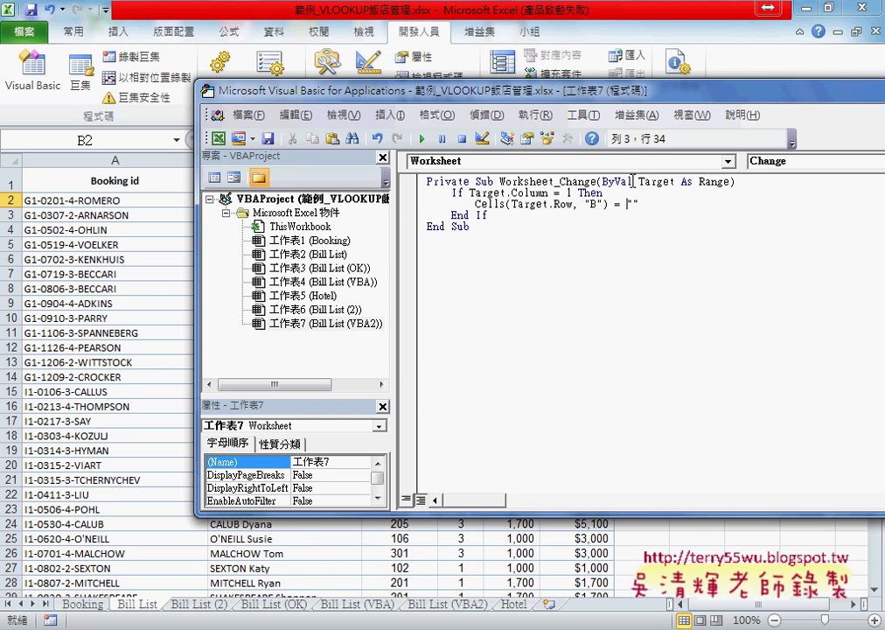
mouse_move(574, 45)
mouse_down()
mouse_move(488, 97)
mouse_move(345, 97)
mouse_up()
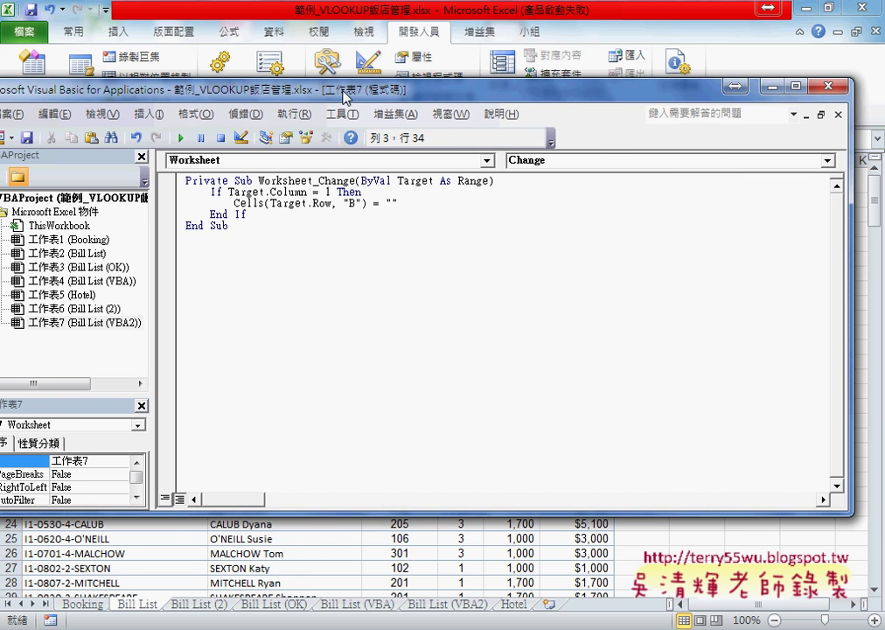
key(ctrl+v)
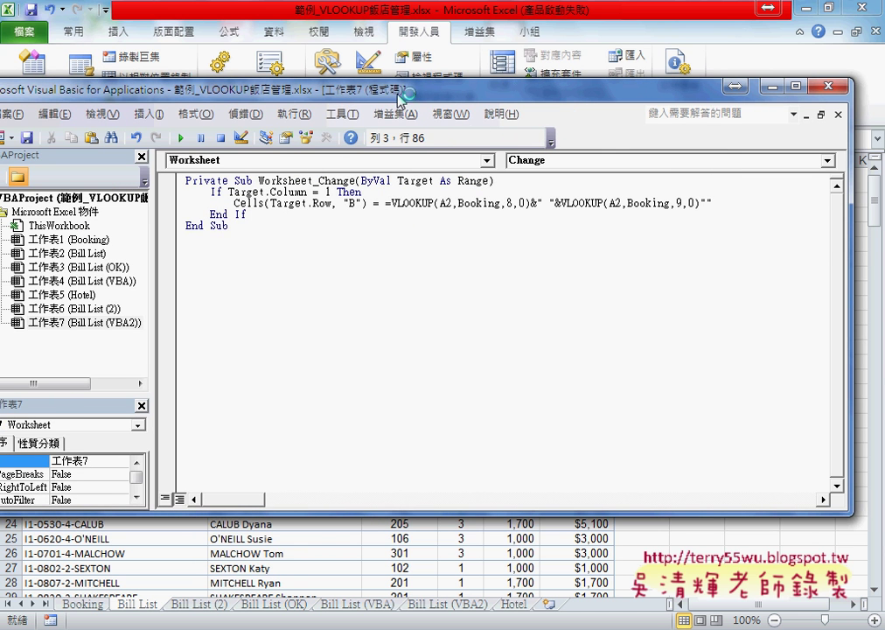
- Double the quotes around the space string in the pasted formula, then select the A2 row number
click(541, 205)
text(")
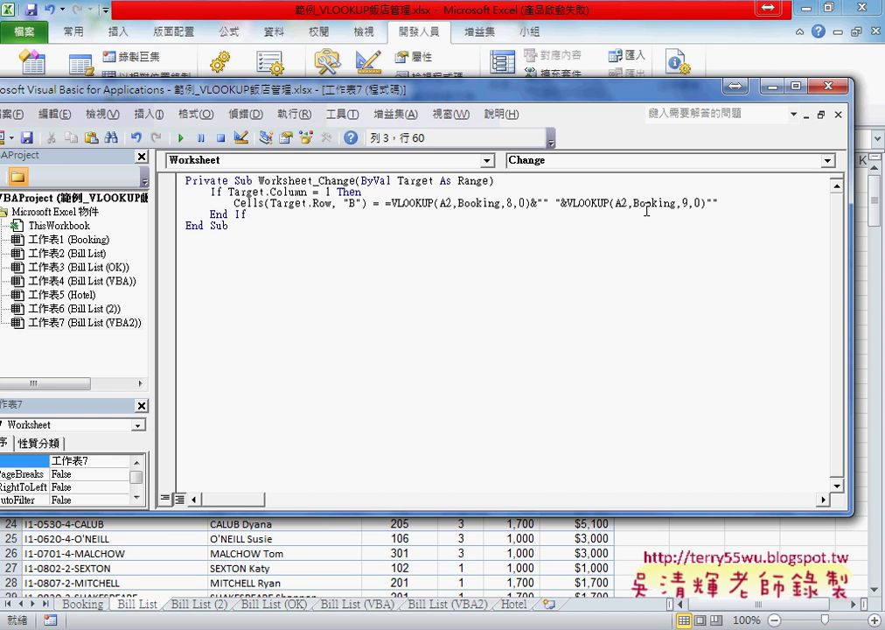
key(Right)
key(Right)
key(Right)
text(")
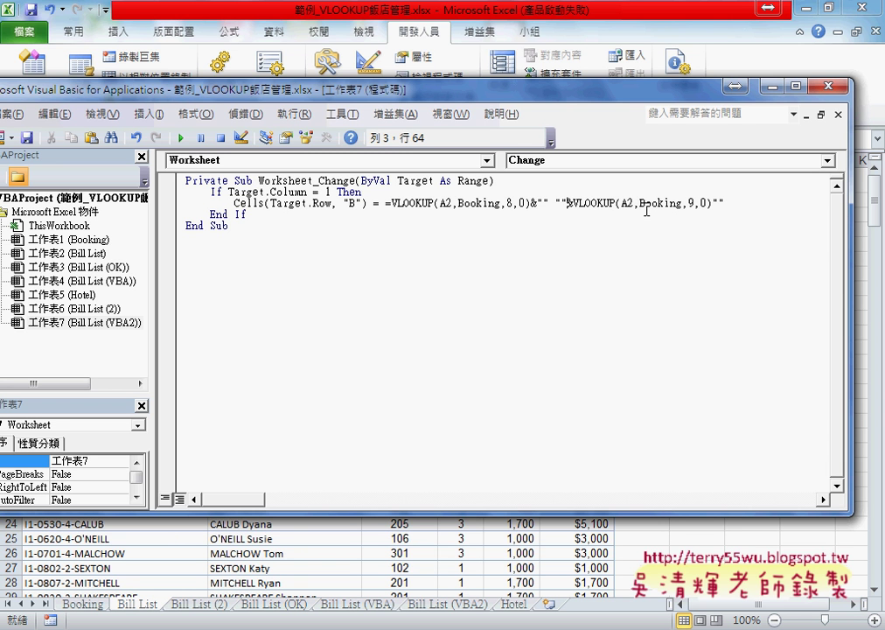
double_click(542, 203)
double_click(559, 203)
click(452, 203)
key(shift+Left)
drag(270, 203, 333, 210)
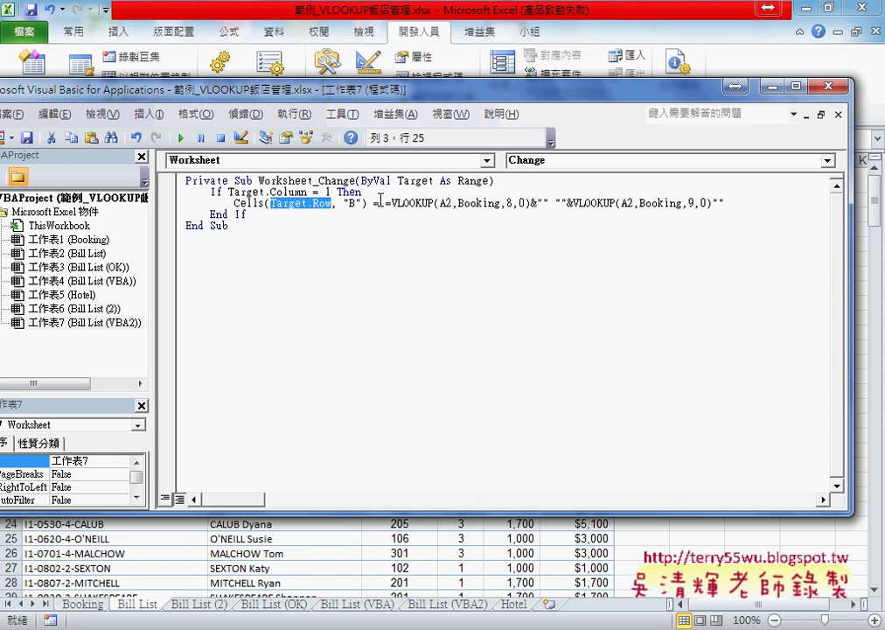
- Replace the first VLOOKUP's A2 with "A" & Target.Row & "
drag(445, 203, 451, 204)
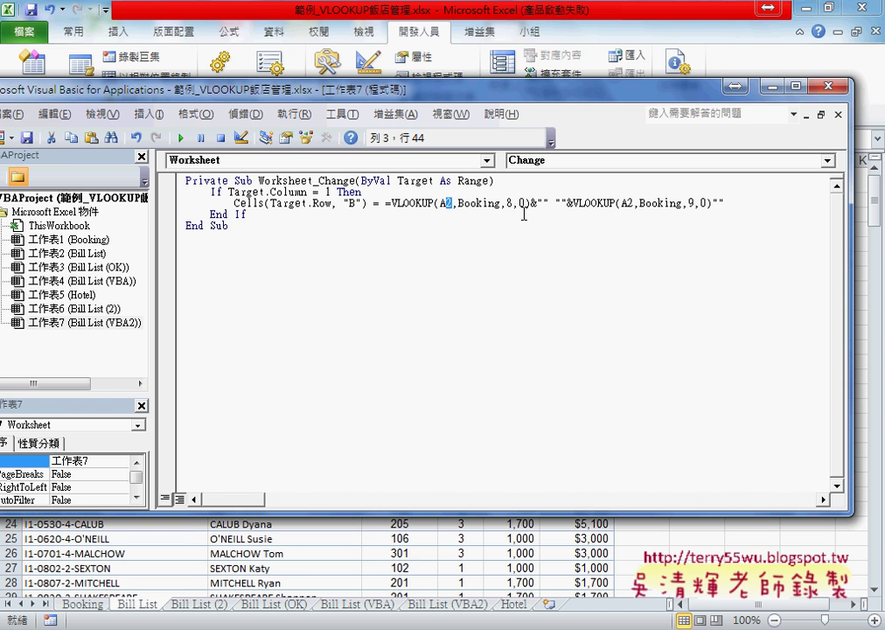
text("")
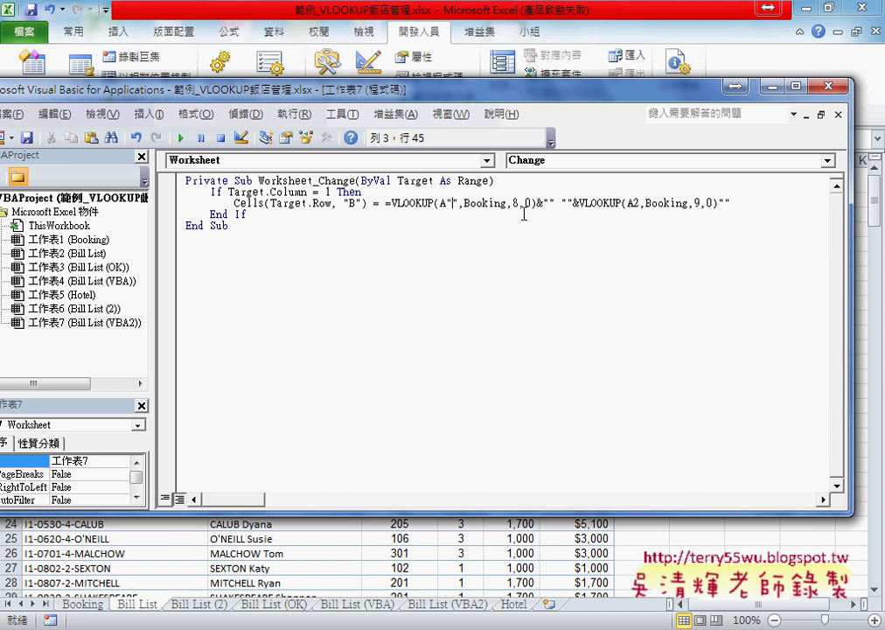
text(&&)
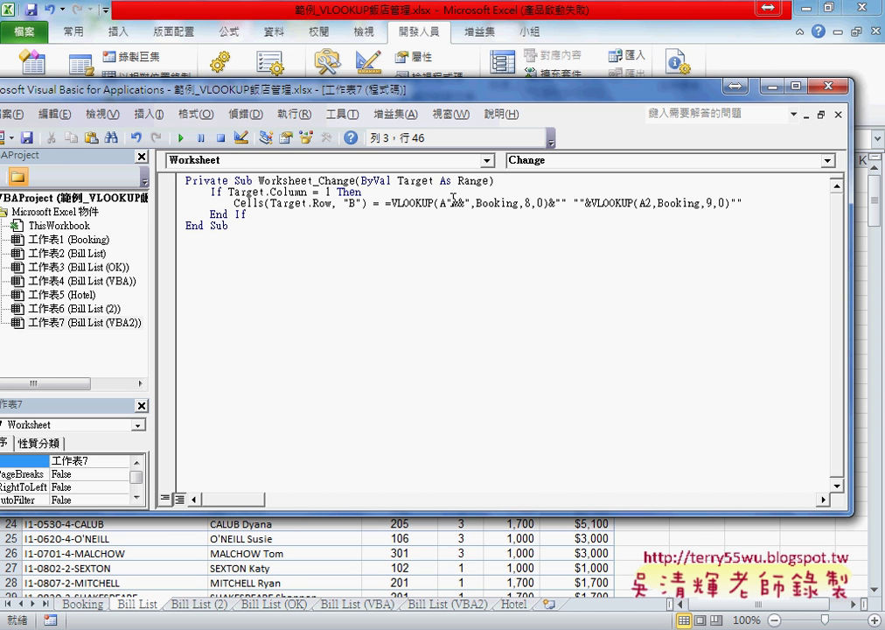
key(Right)
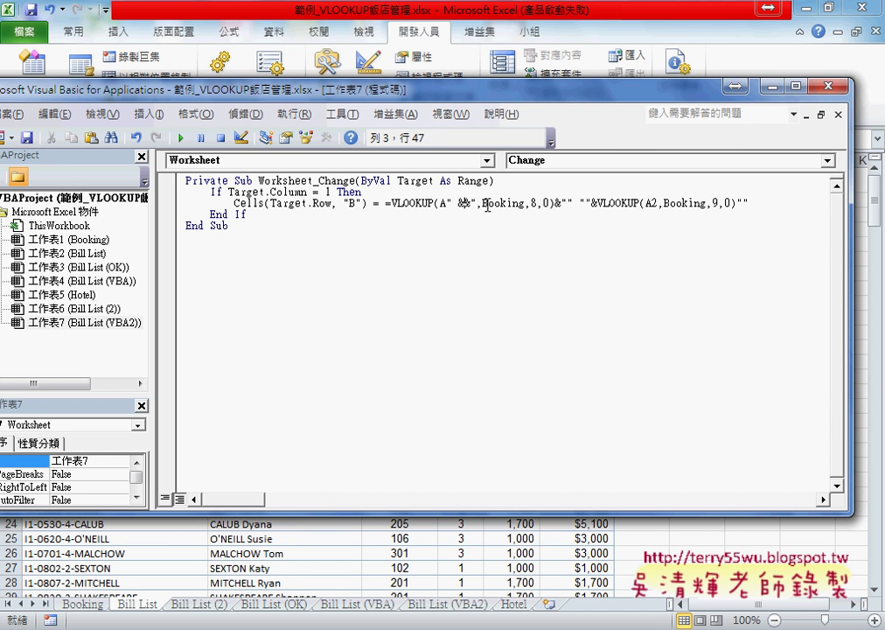
key(Right)
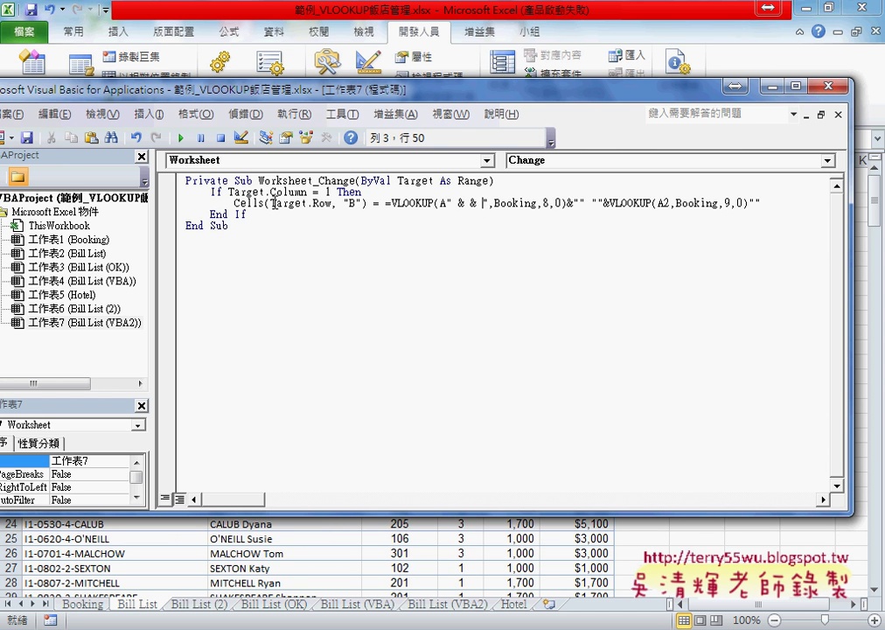
drag(272, 203, 333, 203)
key(ctrl+c)
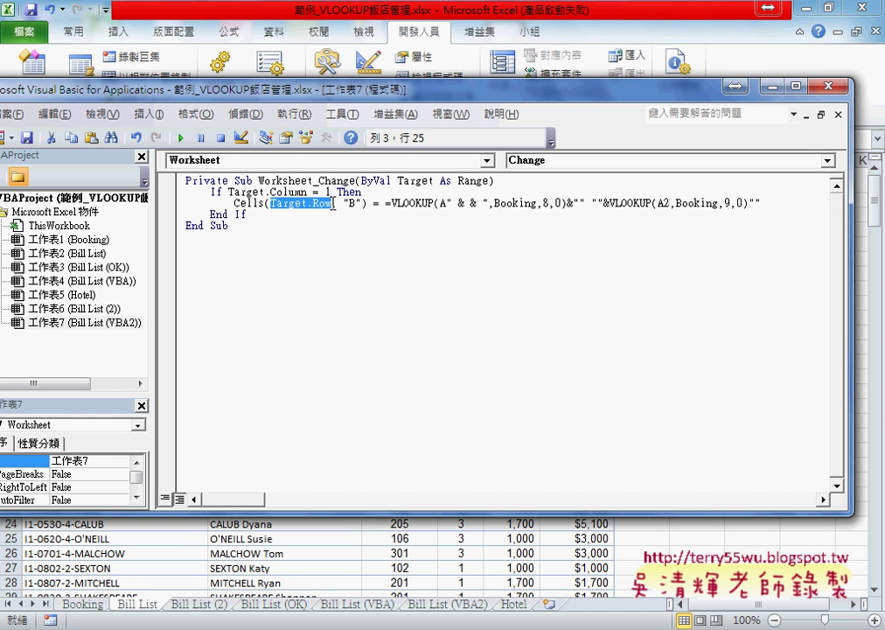
click(492, 204)
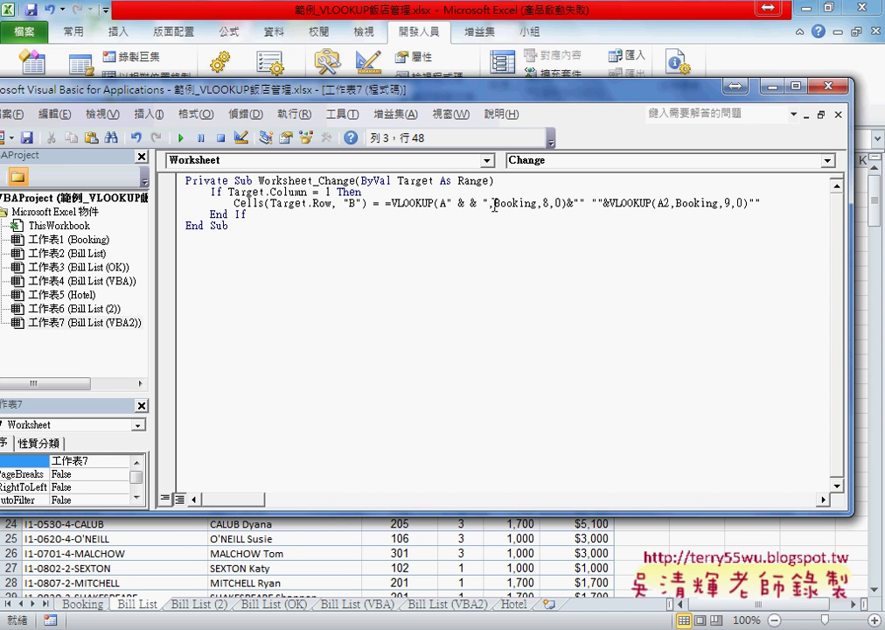
key(ctrl+v)
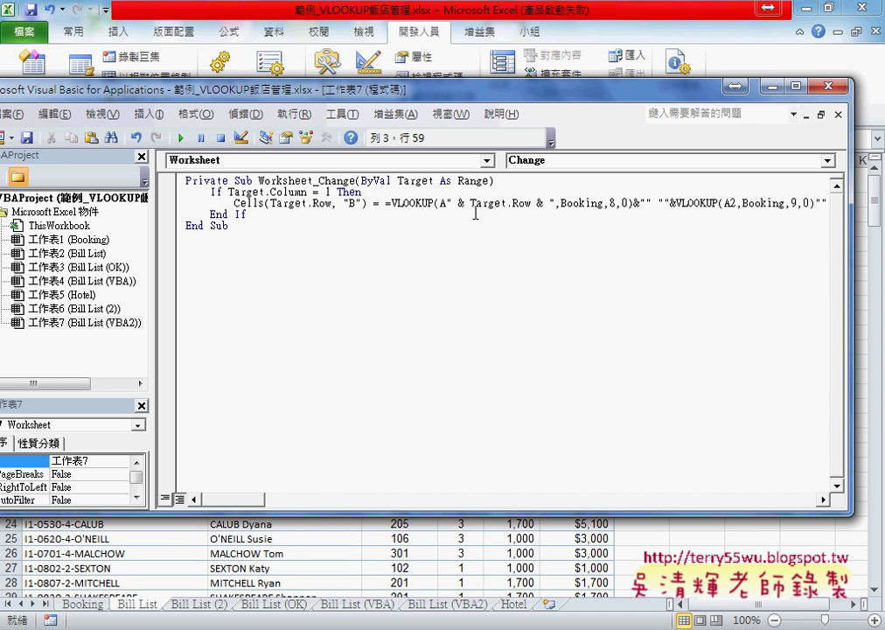
- Use the same Target.Row reference for the second VLOOKUP's A2, then show the Bill List (VBA2) sheet
drag(449, 202, 554, 204)
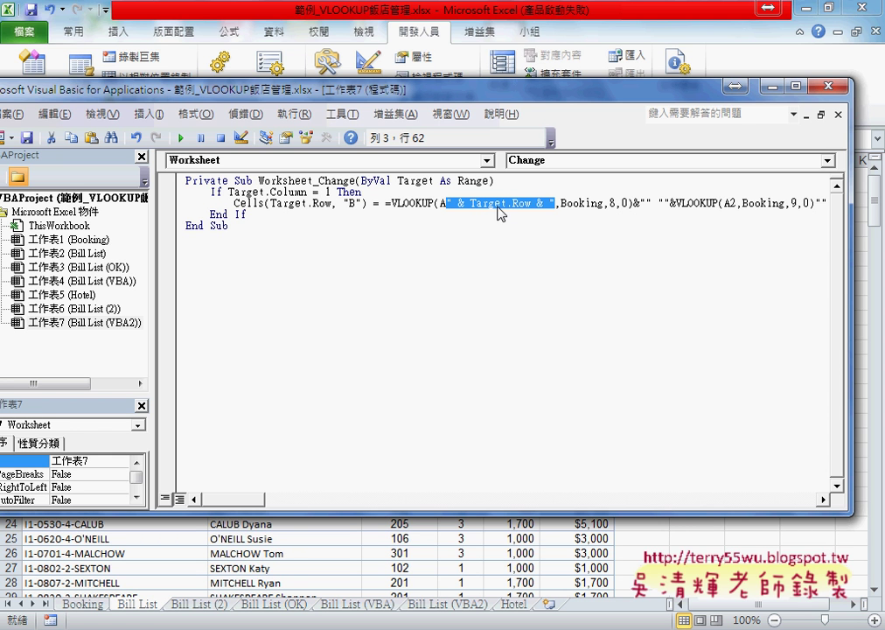
right_click(500, 214)
click(523, 232)
drag(729, 205, 733, 204)
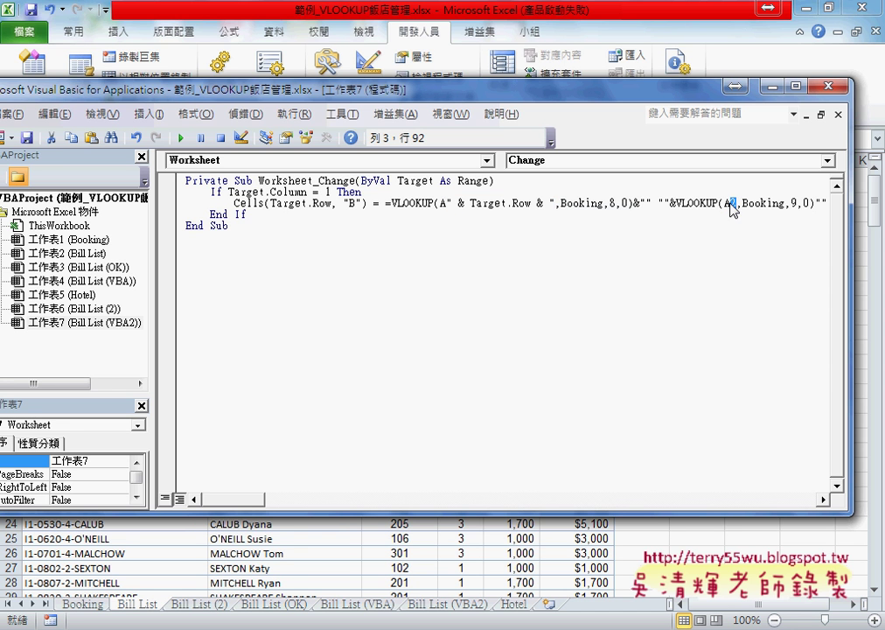
right_click(733, 206)
click(770, 254)
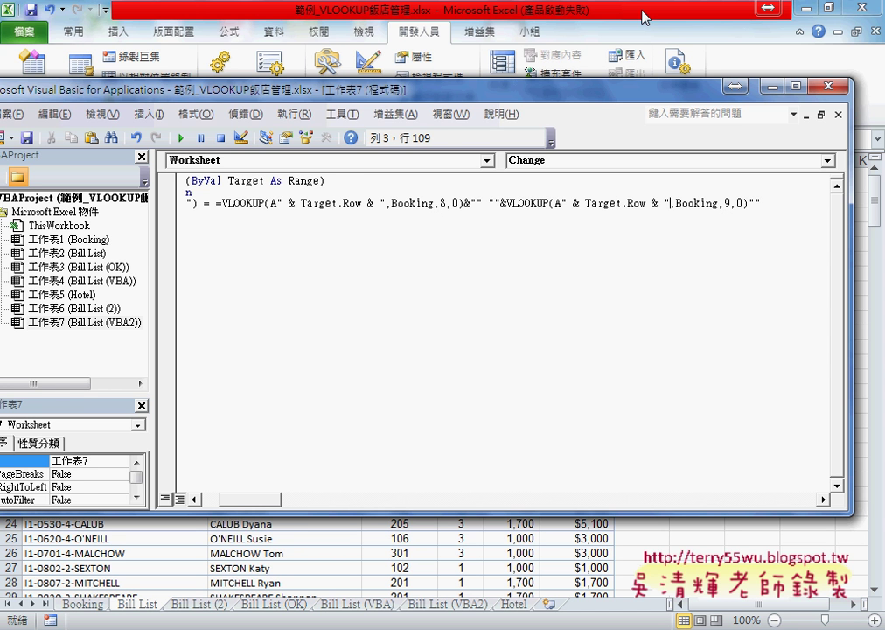
drag(469, 86, 568, 84)
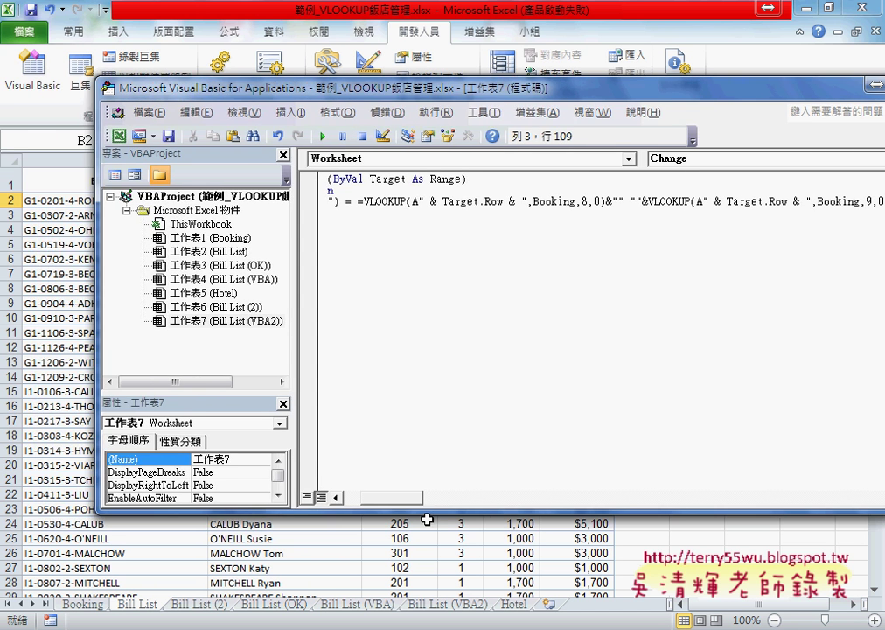
drag(392, 497, 350, 497)
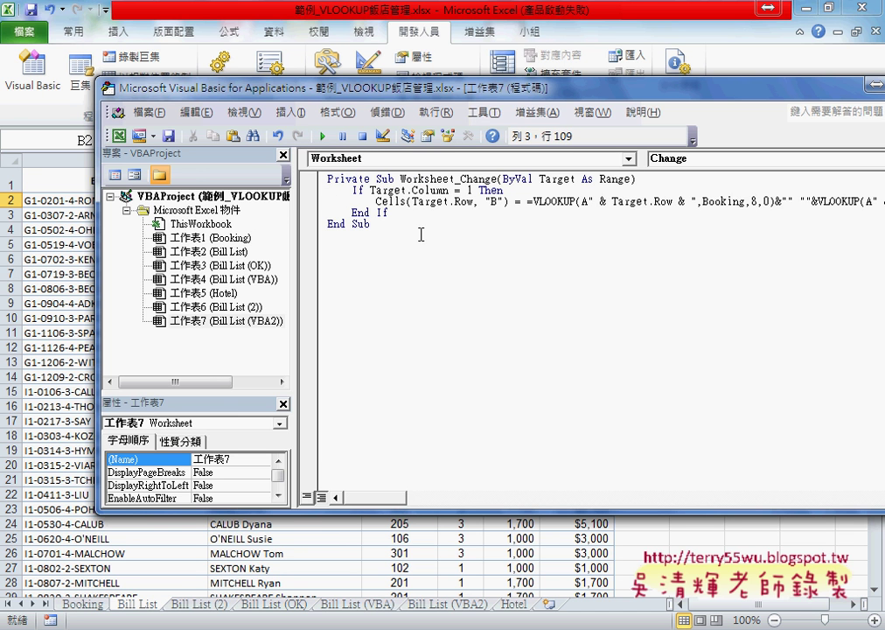
click(447, 604)
- Test the macro by choosing the first booking id in A2, then dismiss the syntax error and reset the paused macro
click(215, 201)
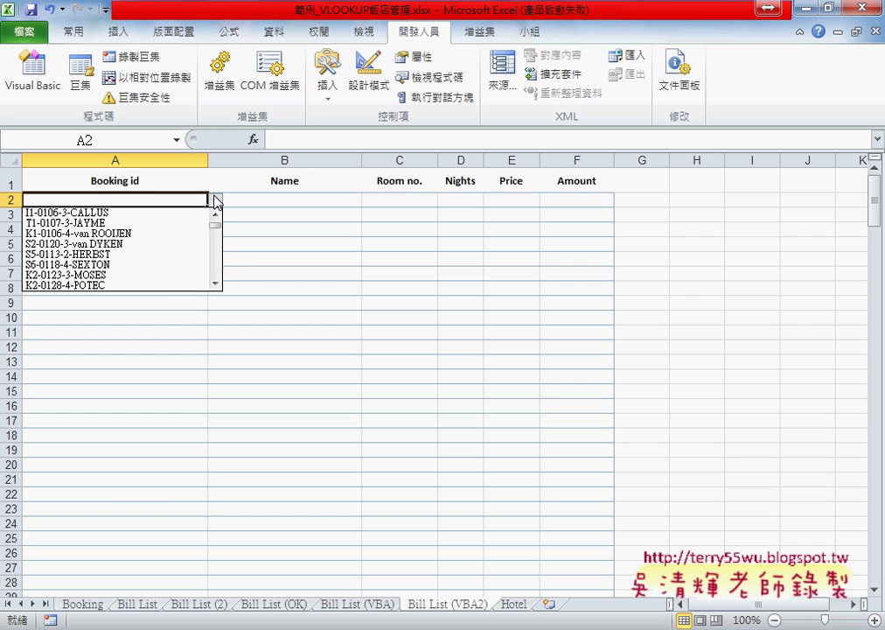
click(178, 219)
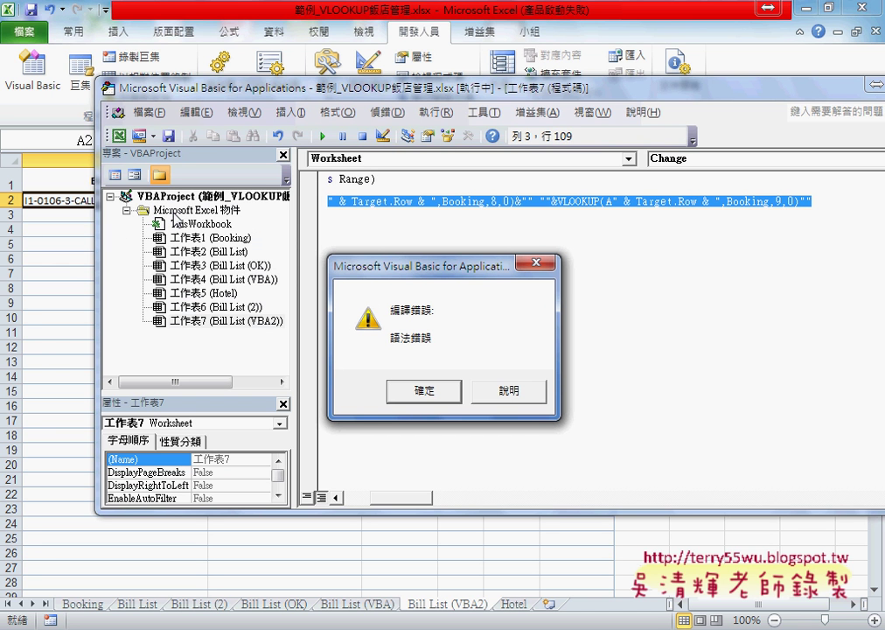
click(424, 393)
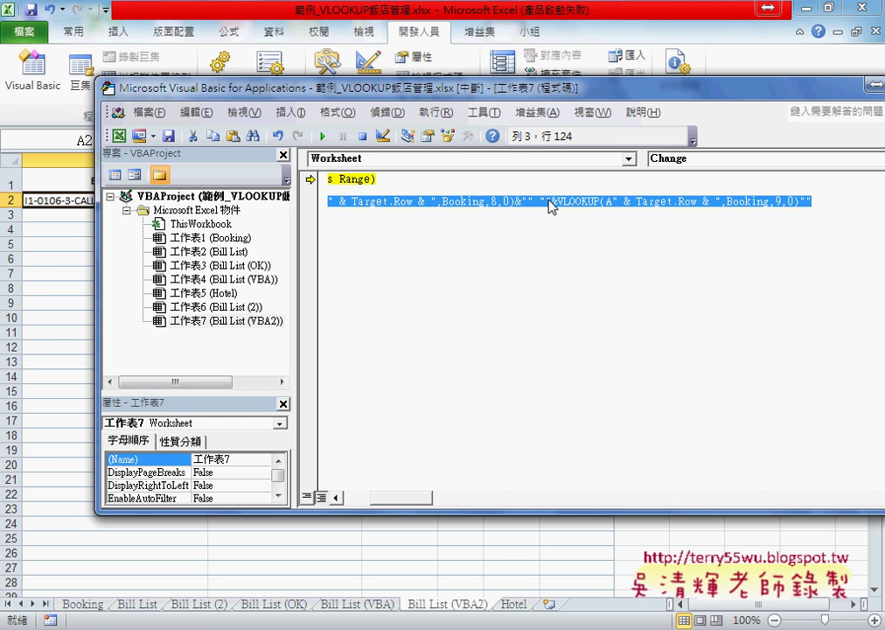
click(364, 137)
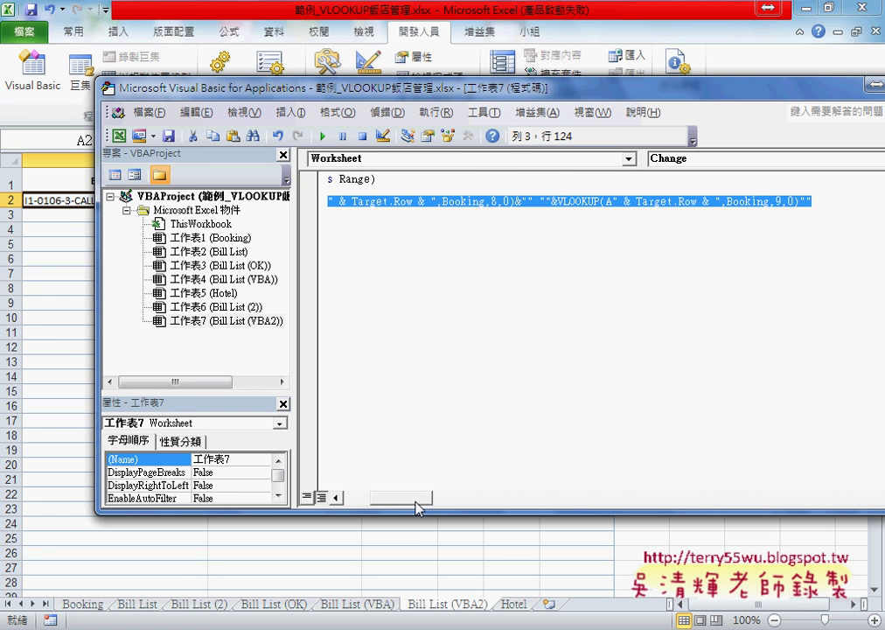
- Maximize the code editor and inspect line 3's row-reference pieces and closing quotes, then return to Excel
drag(419, 497, 376, 498)
double_click(508, 91)
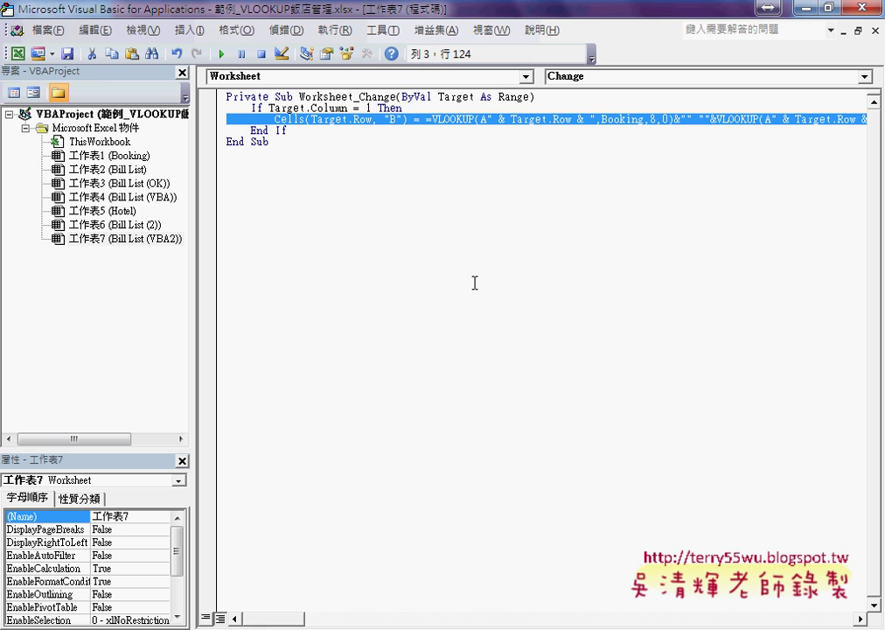
drag(282, 621, 310, 621)
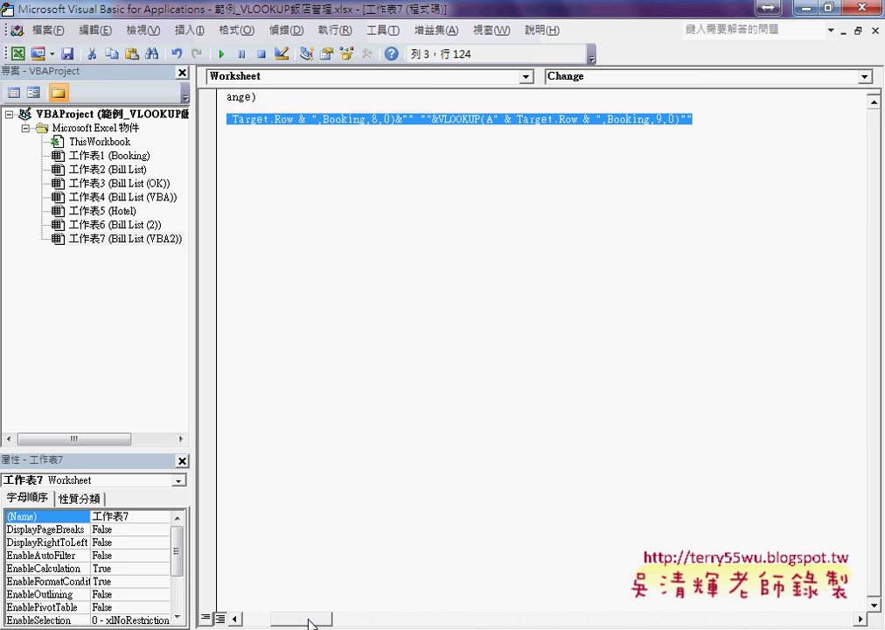
click(568, 159)
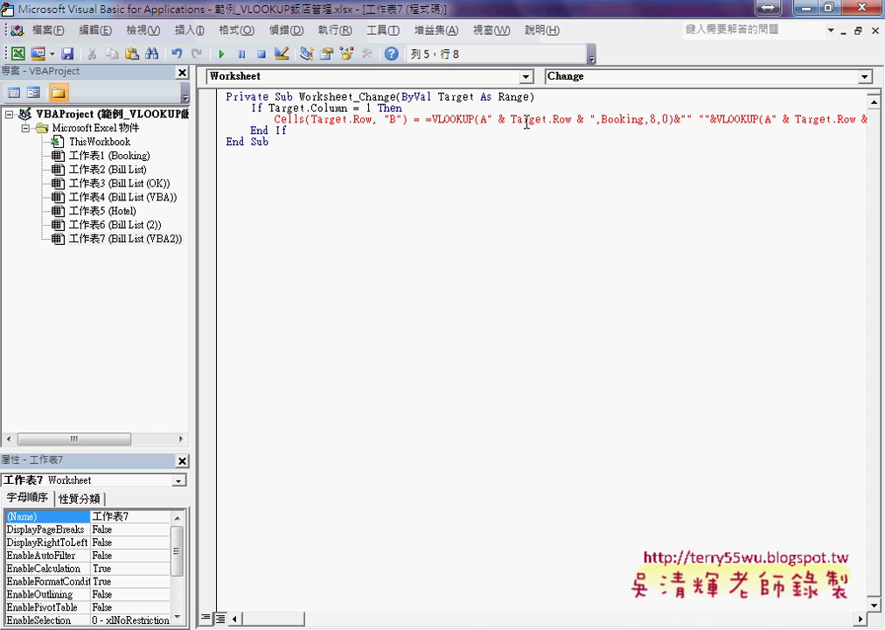
drag(595, 119, 487, 119)
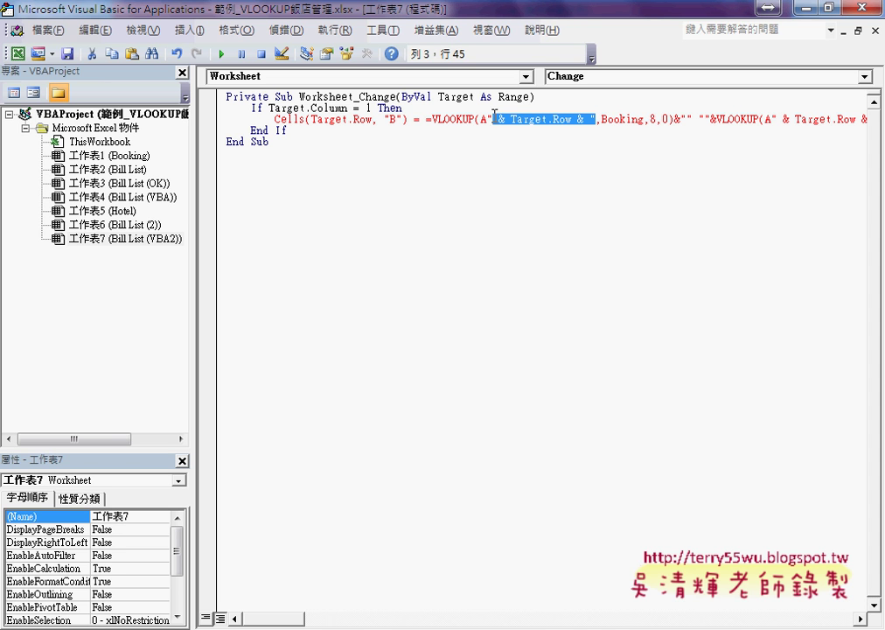
drag(281, 618, 304, 619)
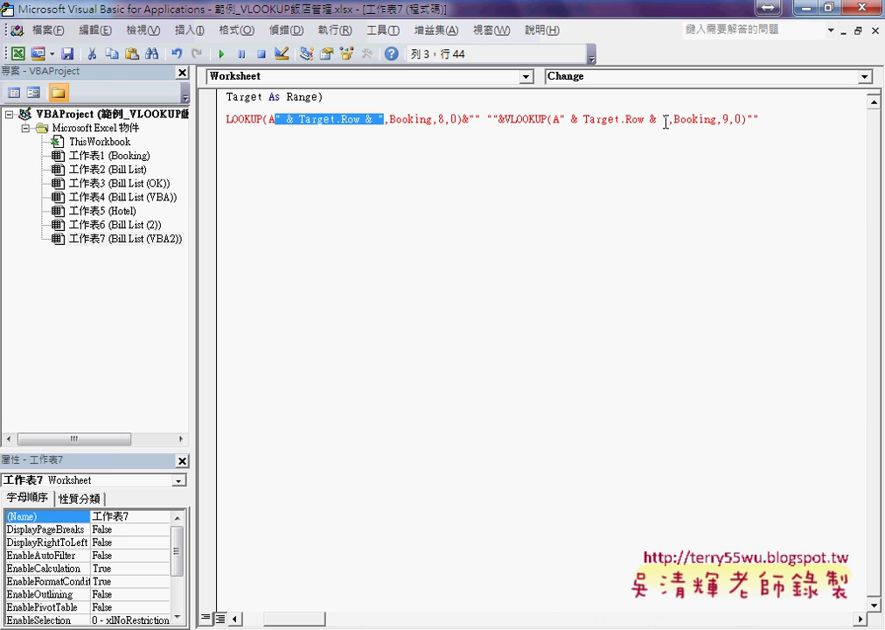
drag(561, 119, 668, 119)
drag(766, 122, 747, 121)
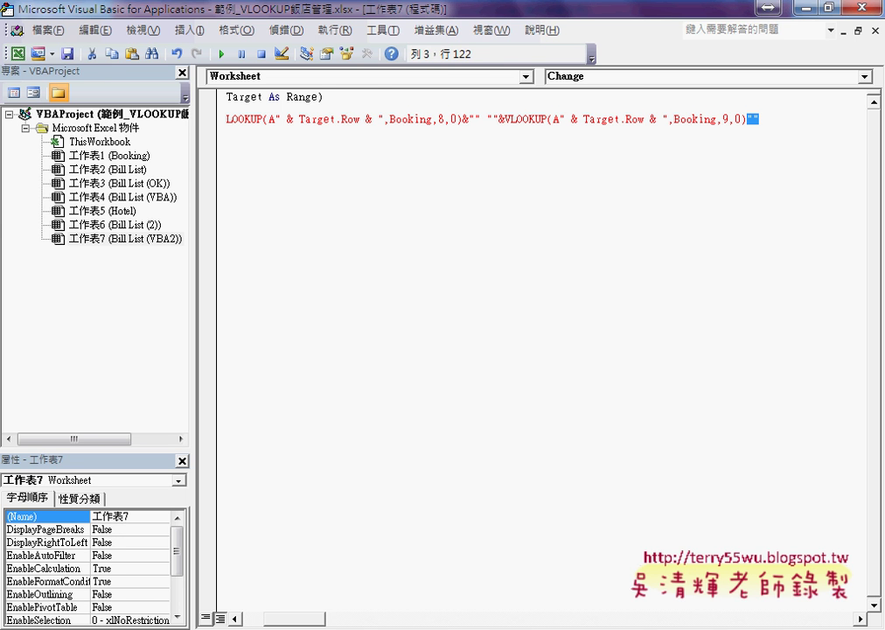
key(alt+F11)
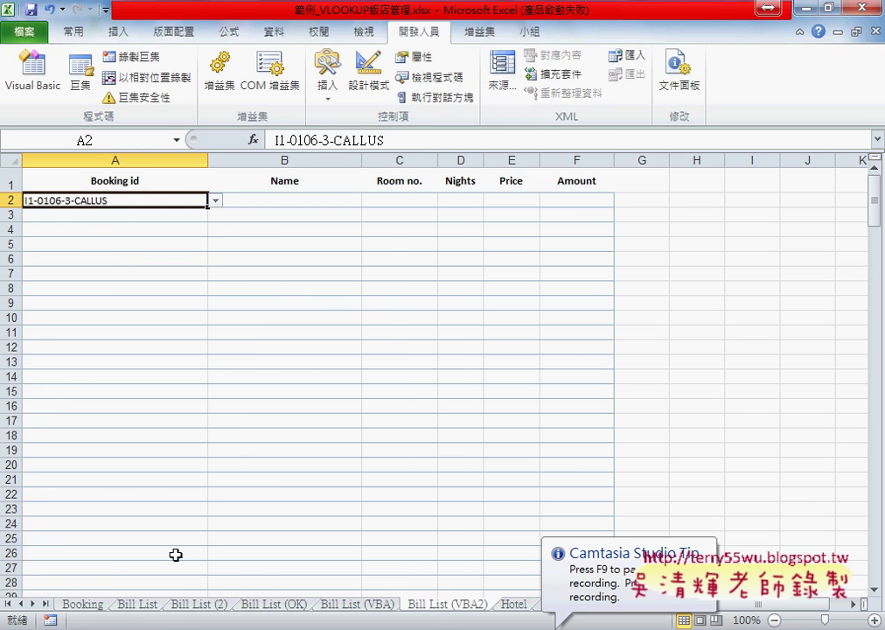
- Copy B2's VLOOKUP formula from Bill List into line 3's quoted string, doubling the inner quotes
click(138, 603)
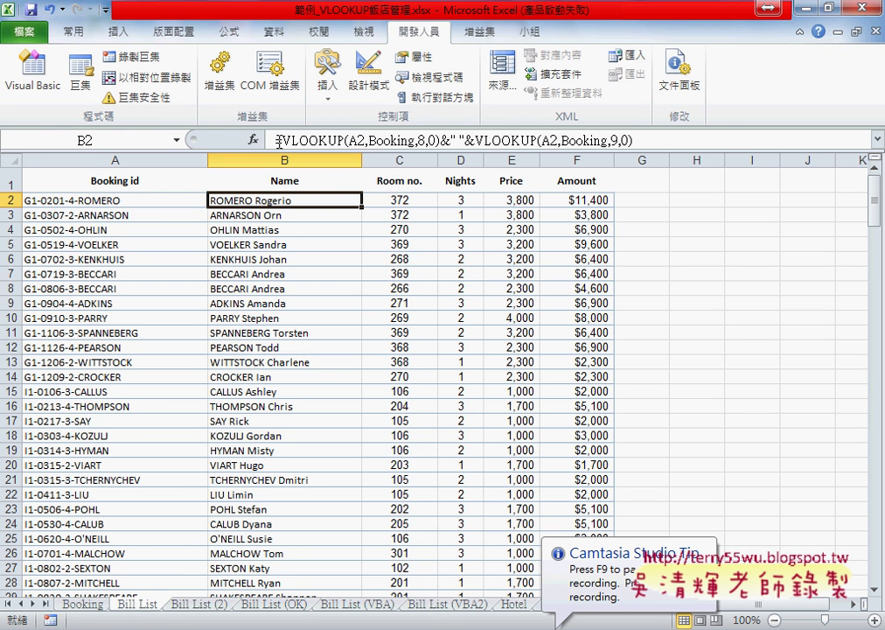
drag(276, 139, 718, 136)
key(ctrl+c)
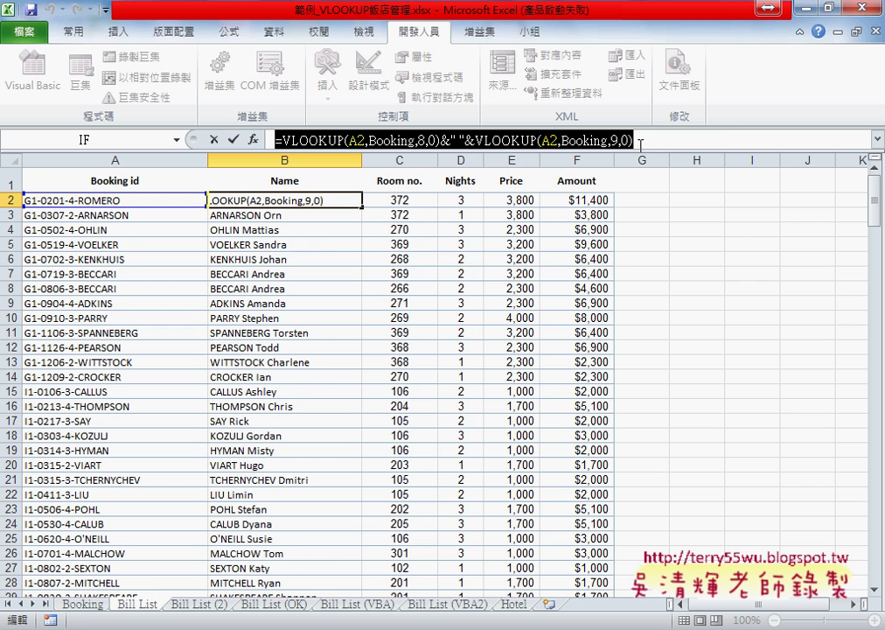
click(213, 139)
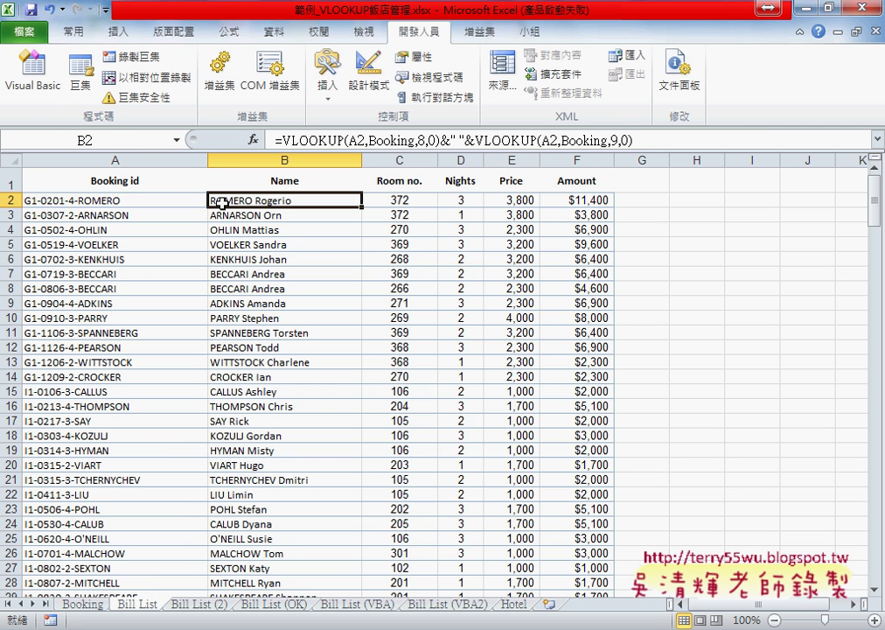
key(alt+F11)
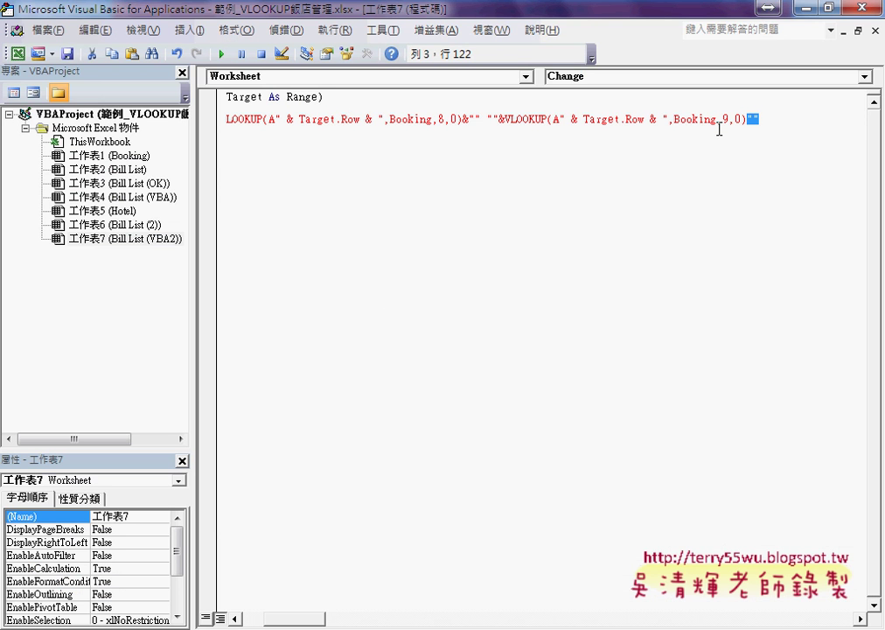
click(778, 121)
drag(778, 121, 429, 123)
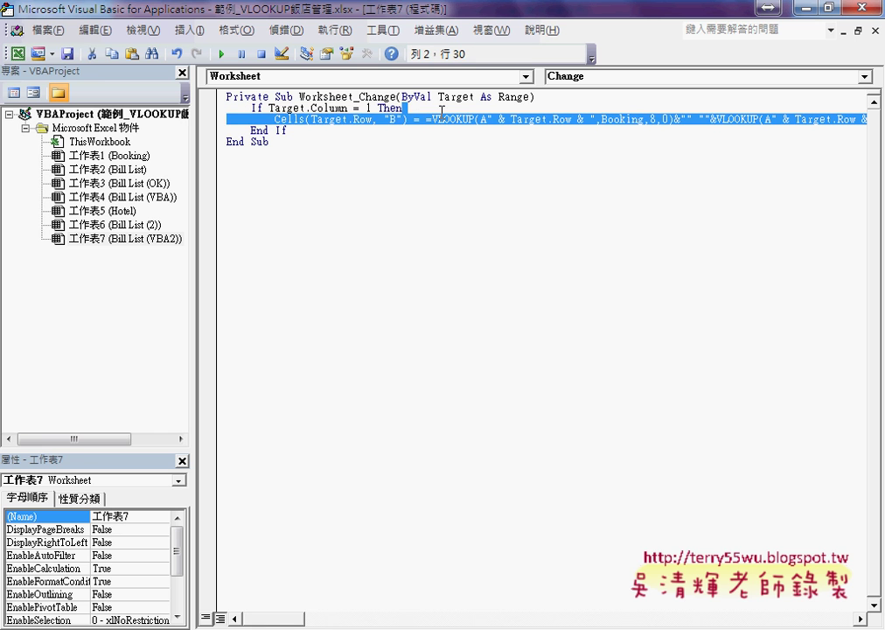
text("B") = "")
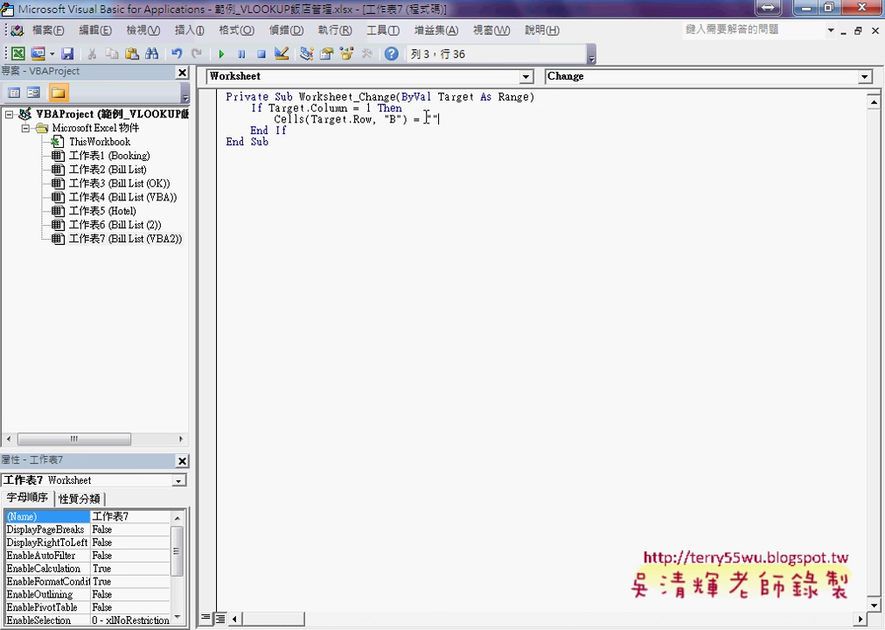
key(ctrl+v)
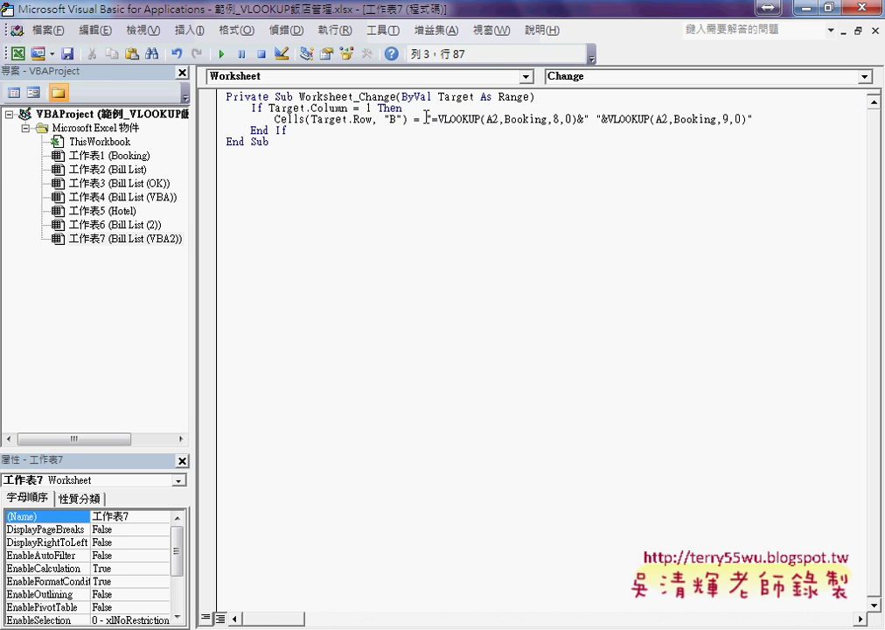
click(580, 119)
text(")
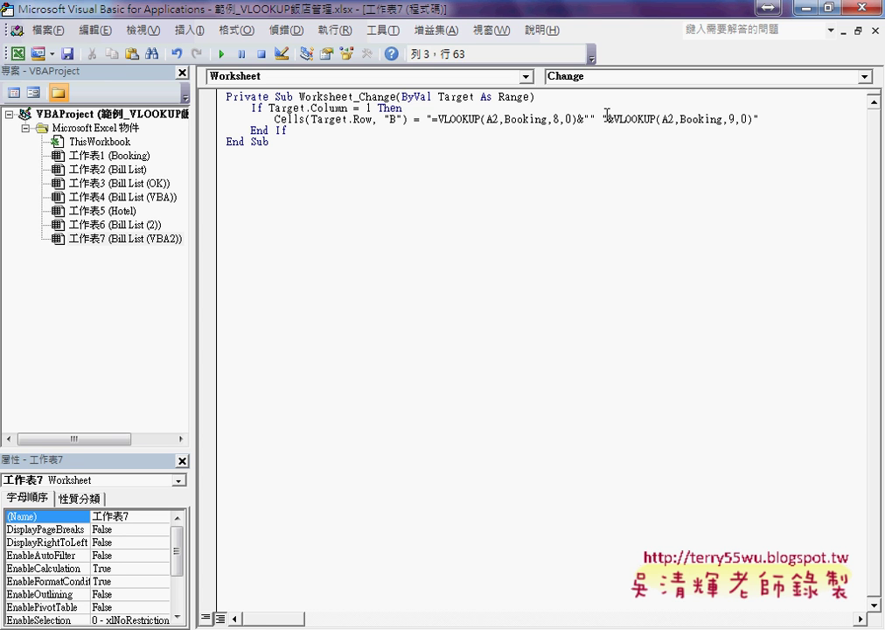
text(")
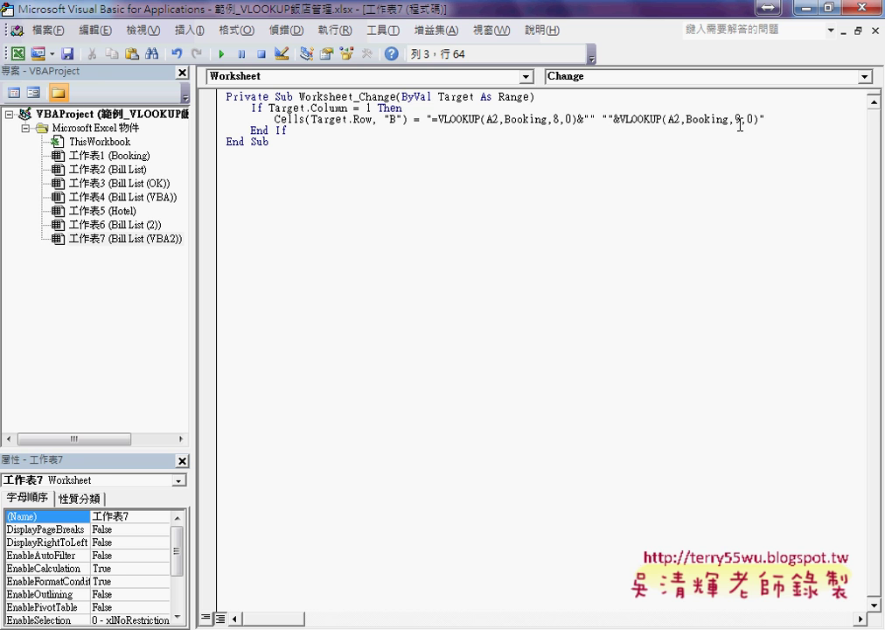
- Replace the row 2 in both A2 references with " & Target.Row & "
click(681, 116)
drag(499, 118, 491, 119)
text("")
key(Left)
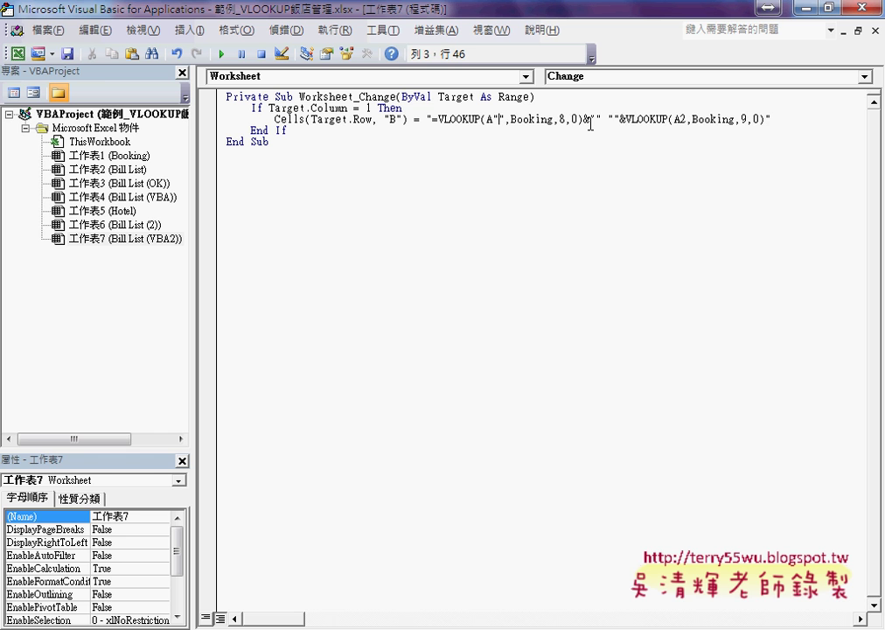
text(&&)
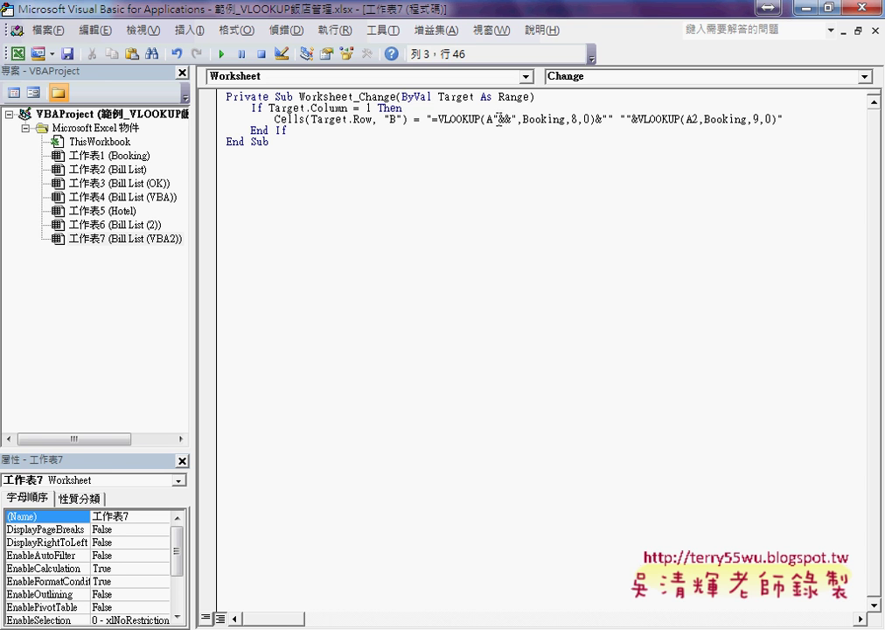
key(Right)
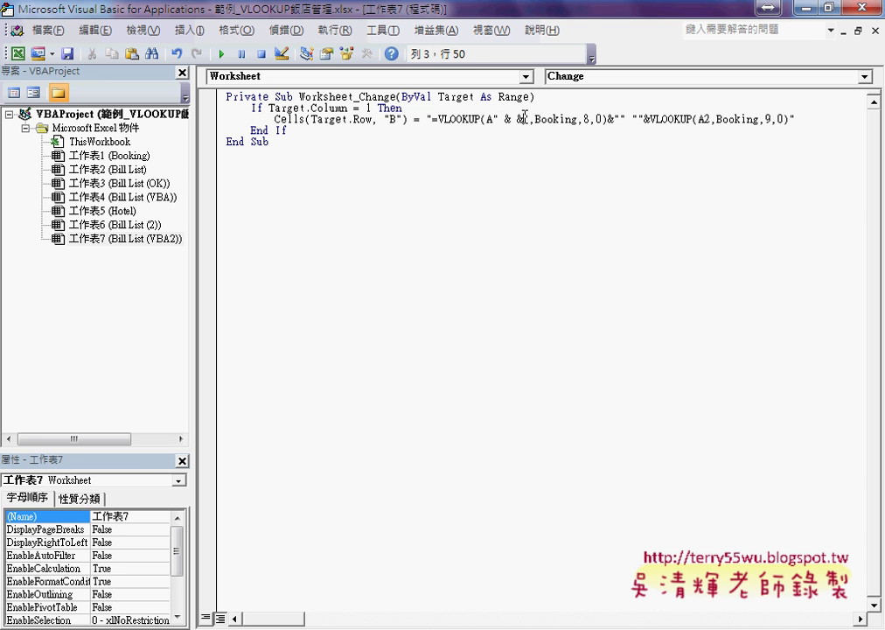
key(Left)
key(Left)
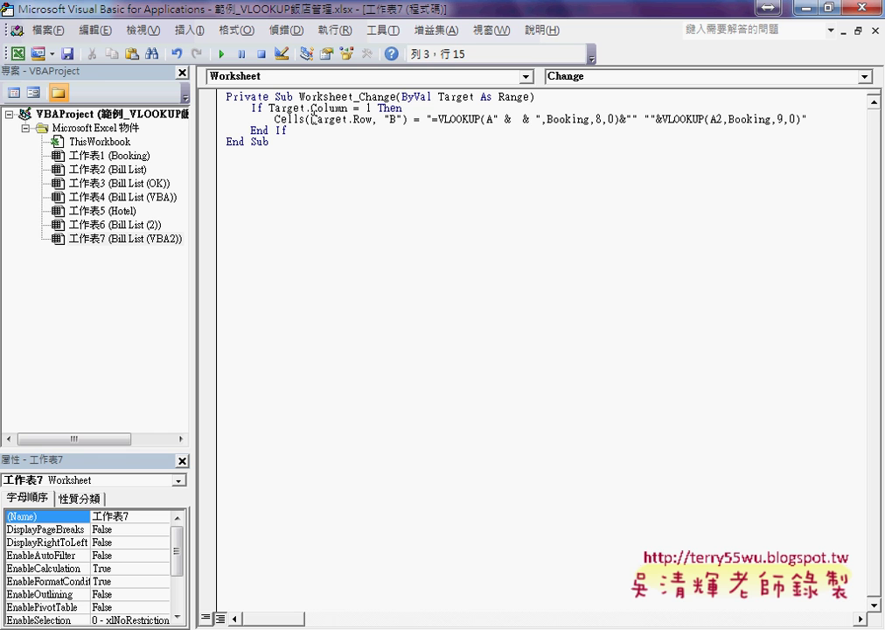
drag(311, 119, 372, 119)
key(ctrl+c)
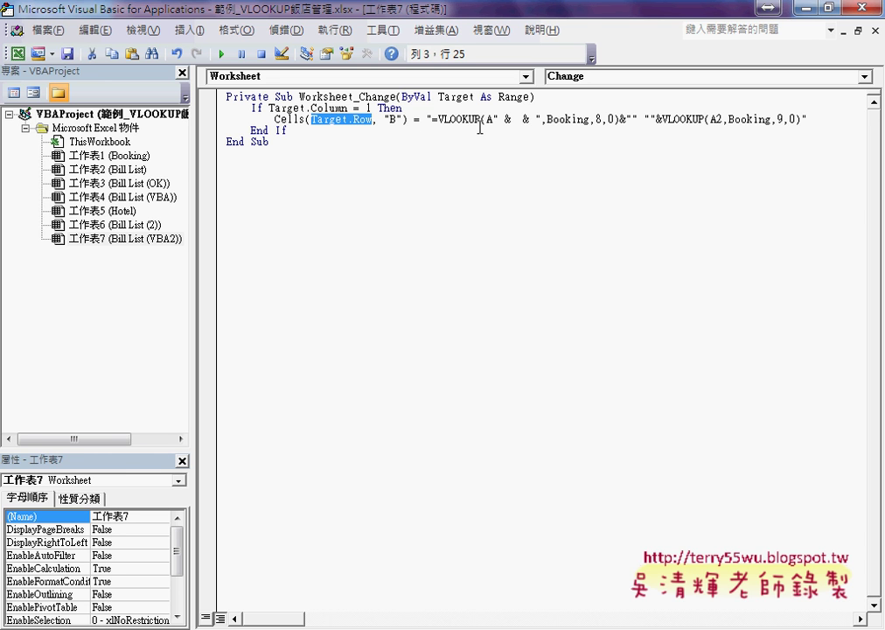
click(517, 118)
key(ctrl+v)
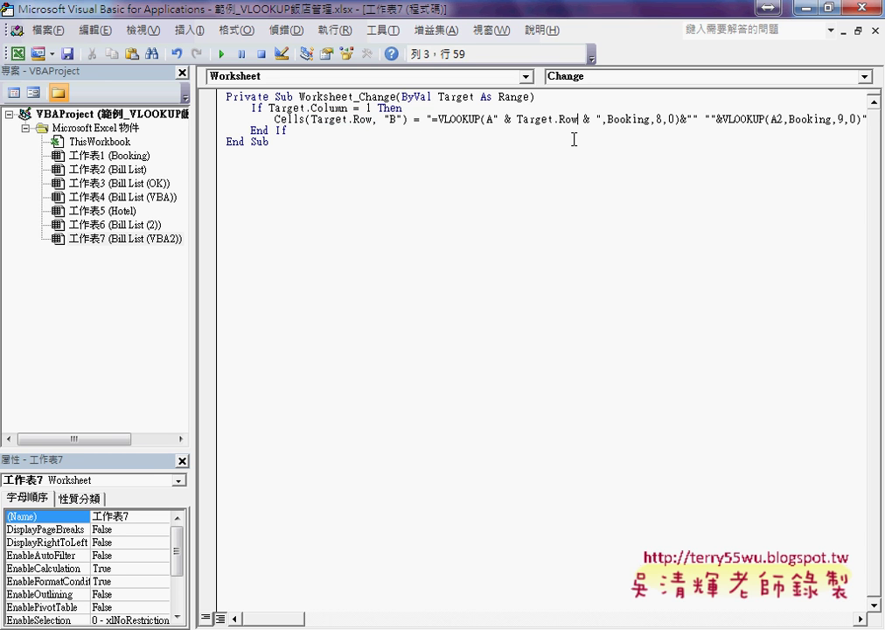
drag(493, 119, 601, 114)
key(ctrl+c)
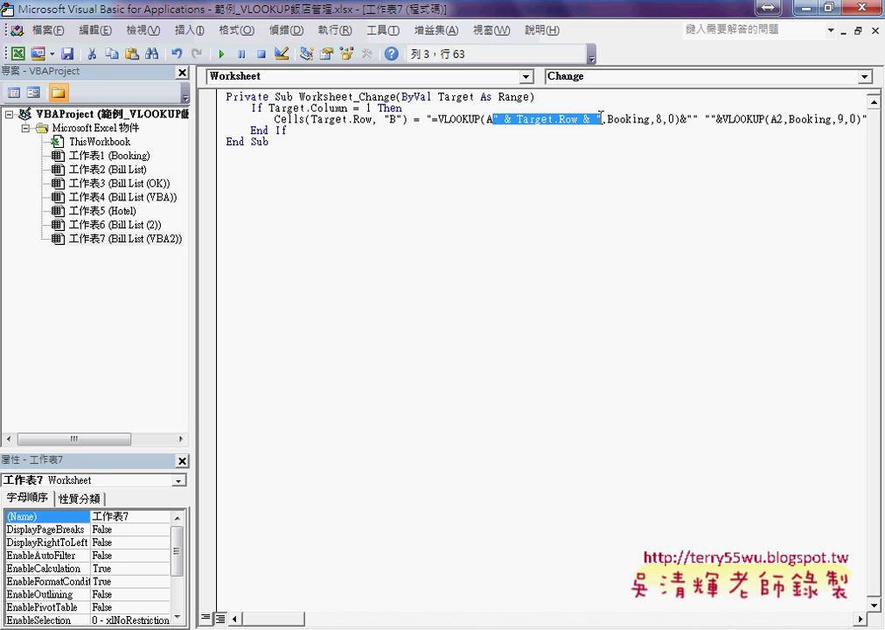
click(781, 119)
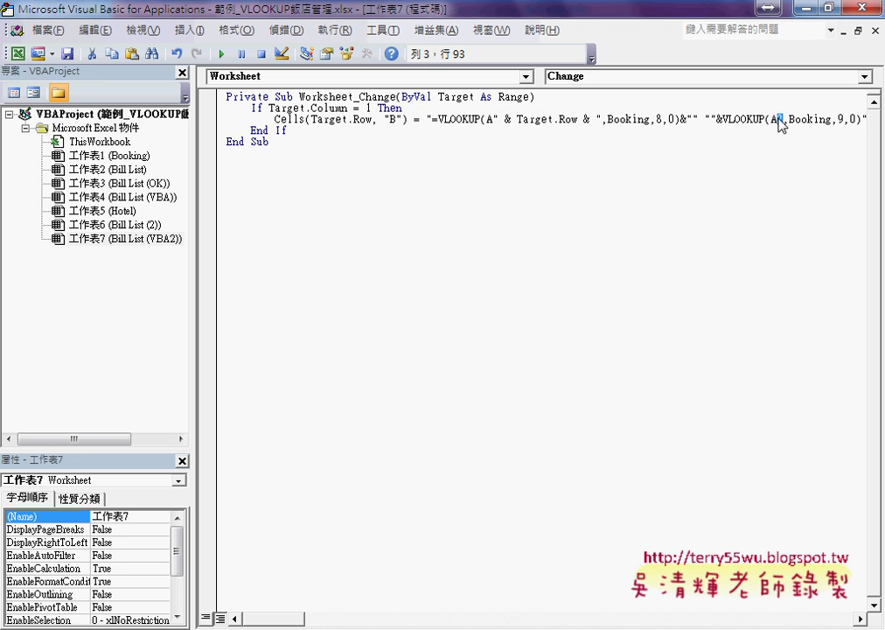
key(ctrl+v)
click(644, 329)
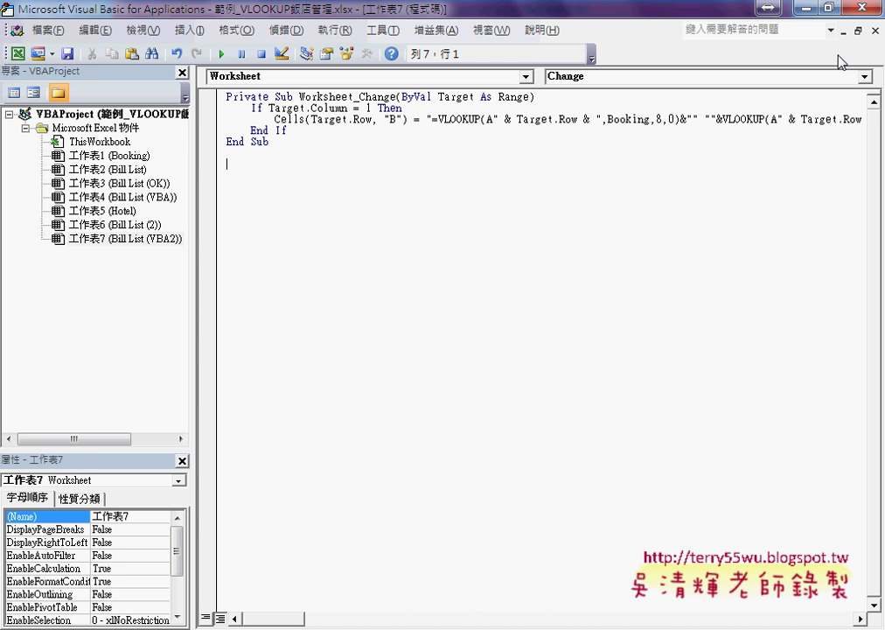
- Choose the first booking id in A3 on Bill List (VBA2) and check B3's generated name formula and C3
key(alt+F11)
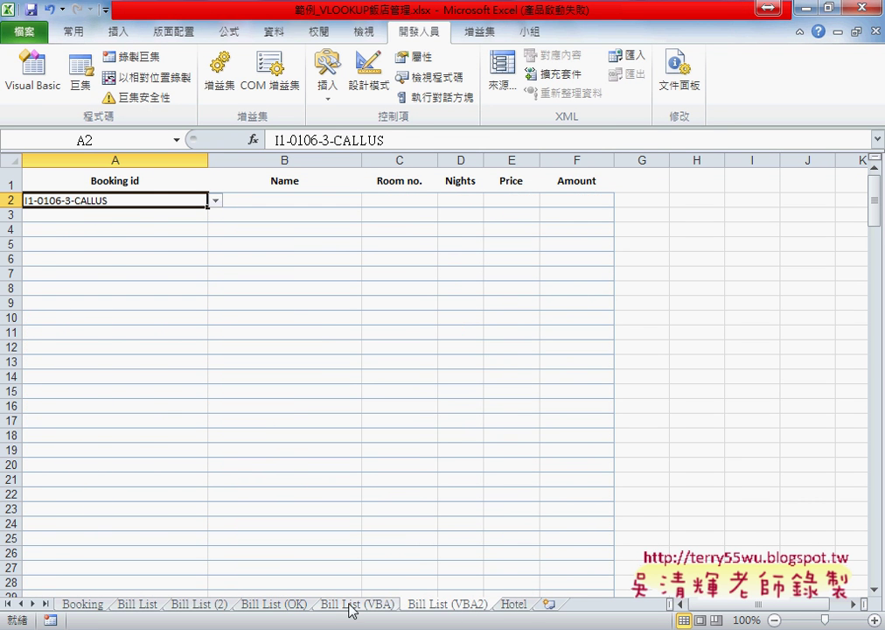
click(255, 605)
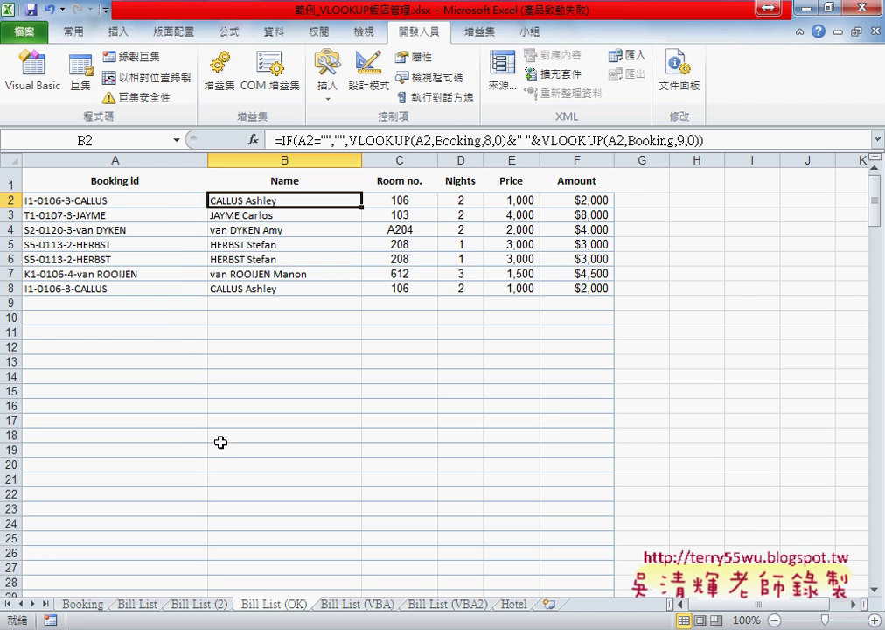
click(446, 606)
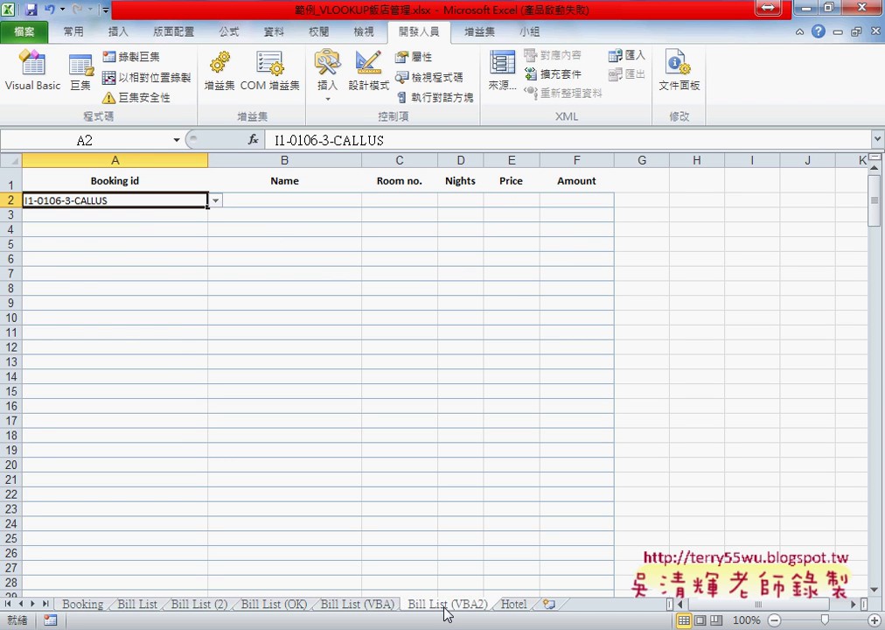
click(183, 215)
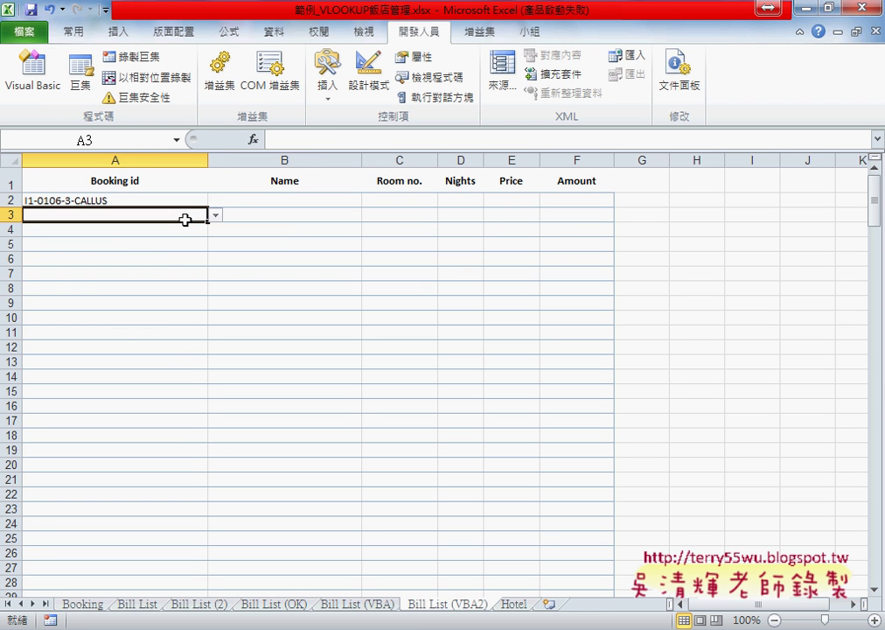
click(196, 202)
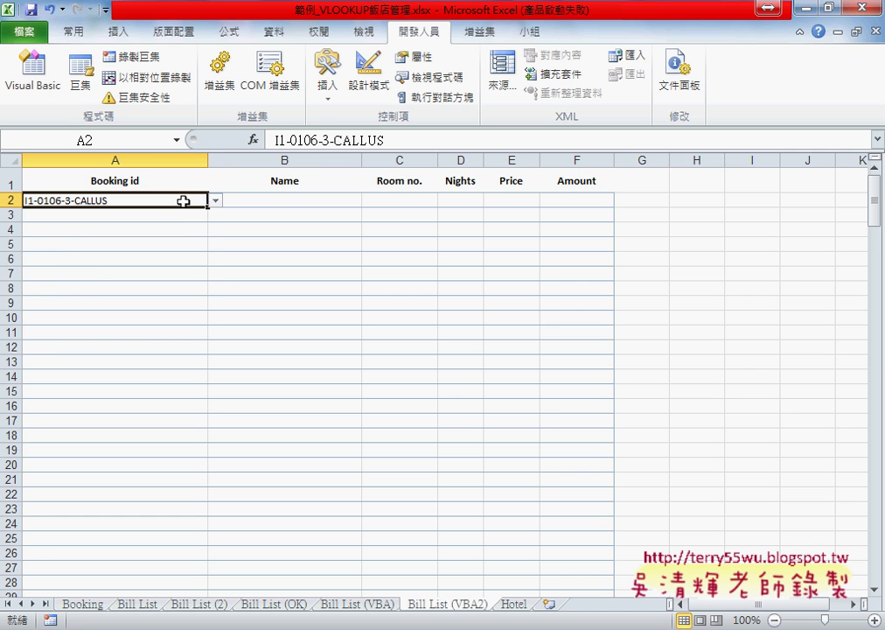
click(189, 215)
click(215, 214)
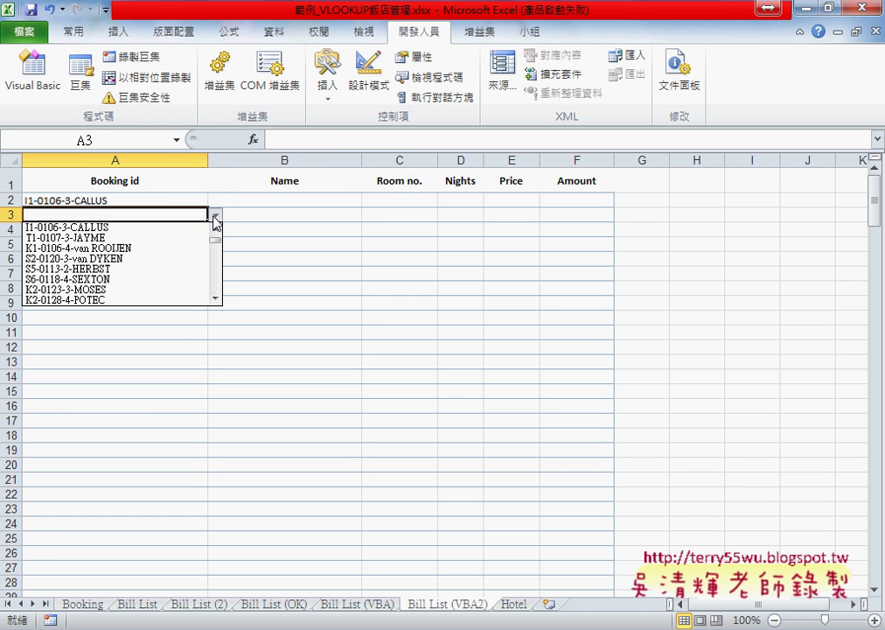
click(109, 228)
click(340, 217)
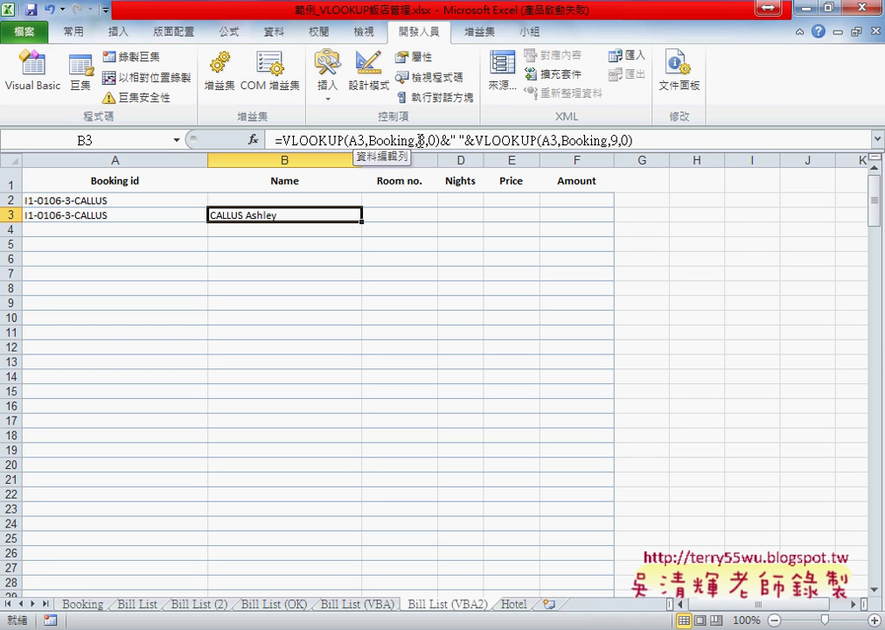
click(398, 211)
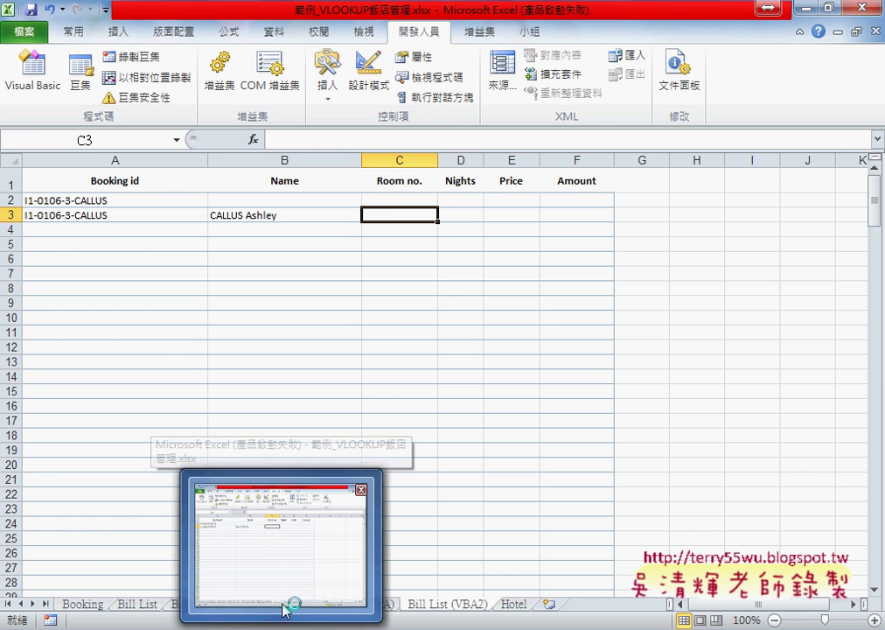
- Duplicate the Cells(Target.Row, "B") formula line onto a new line below it
click(50, 74)
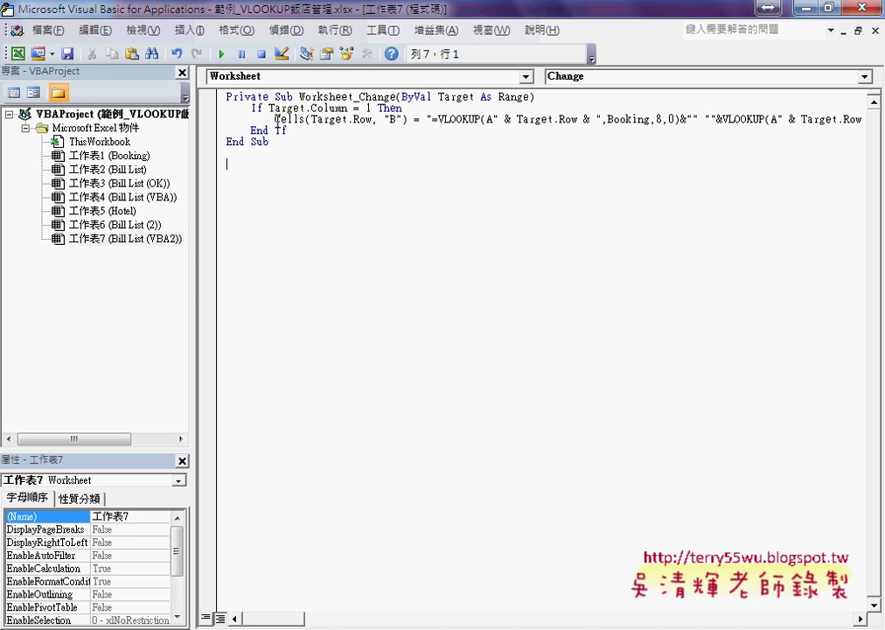
drag(275, 118, 754, 114)
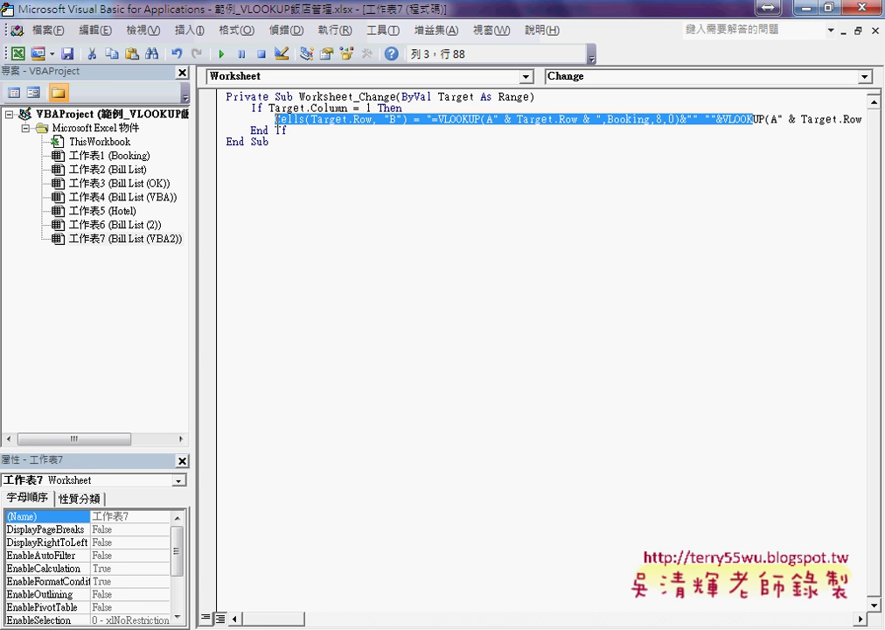
click(215, 123)
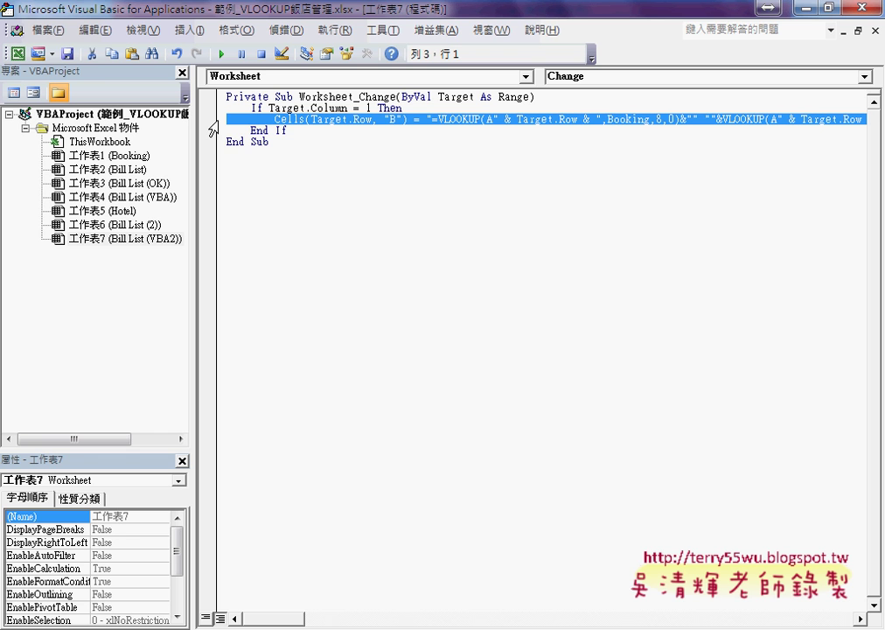
click(339, 133)
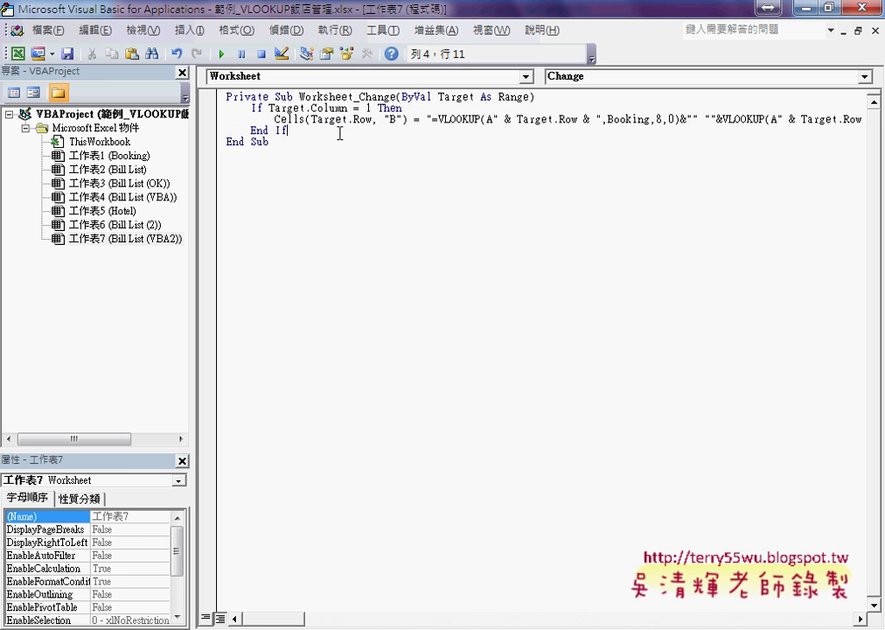
key(Return)
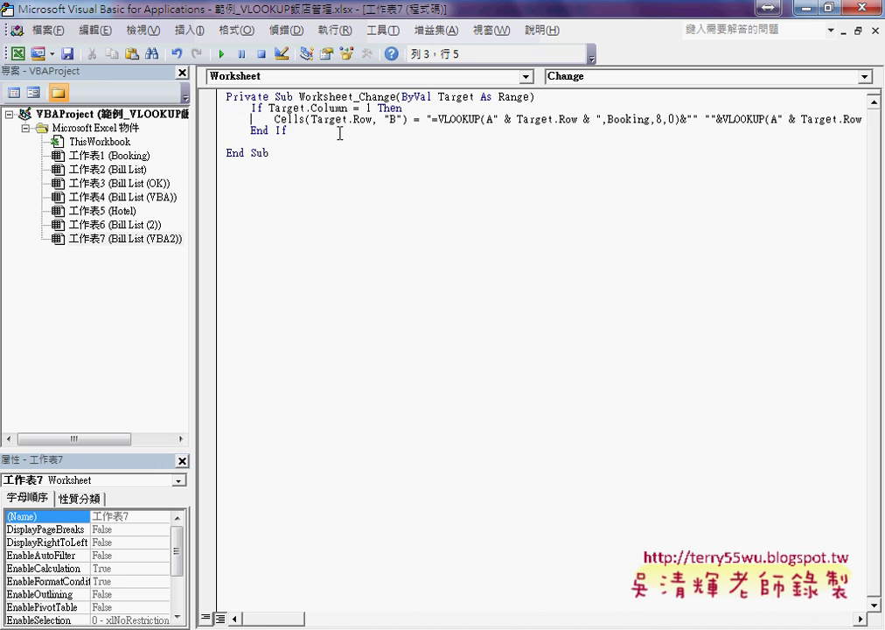
key(End)
key(Down)
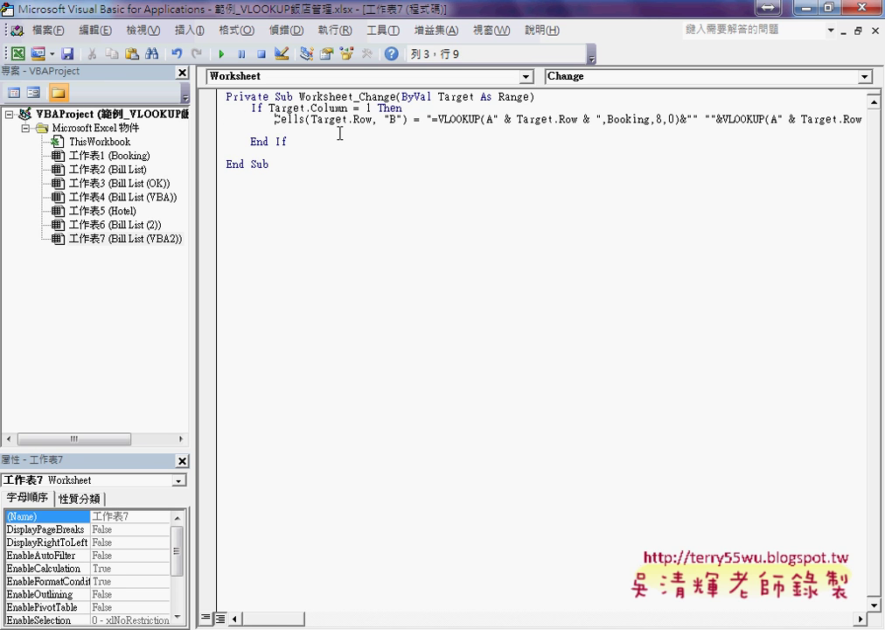
key(shift+End)
key(ctrl+c)
key(End)
key(Return)
key(ctrl+v)
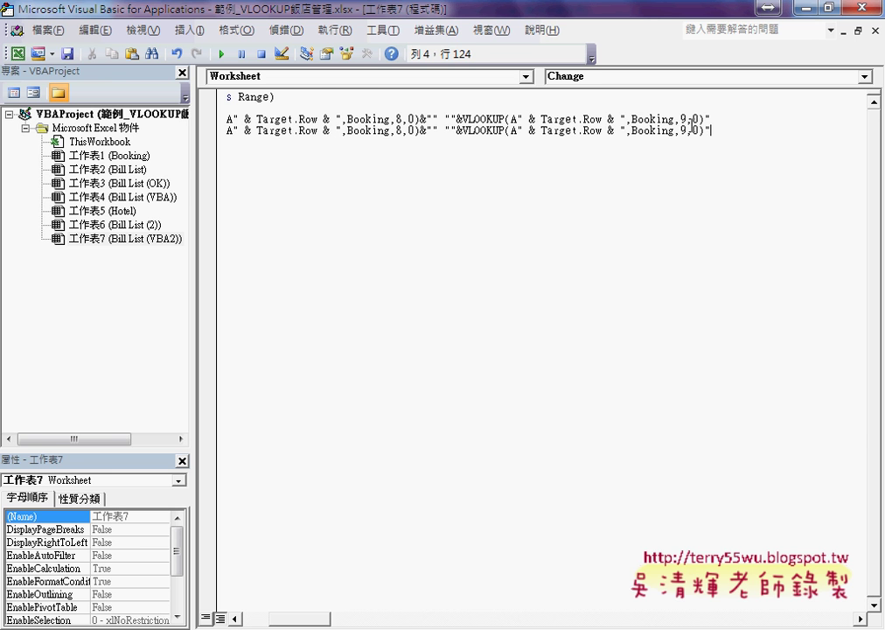
- Change the copied line to Cells(Target.Row, "C") = ""
drag(712, 130, 245, 120)
key(Home)
drag(865, 131, 435, 130)
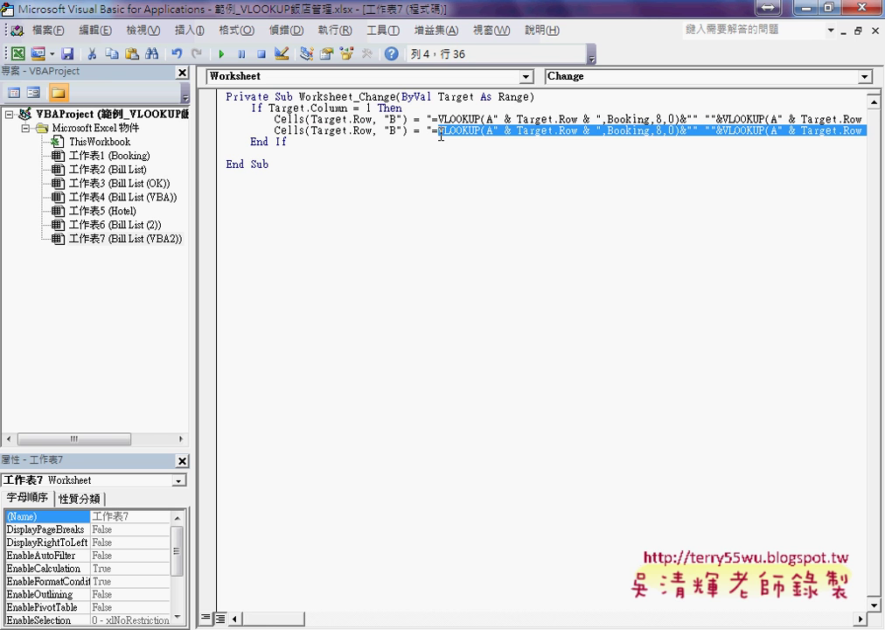
key(Delete)
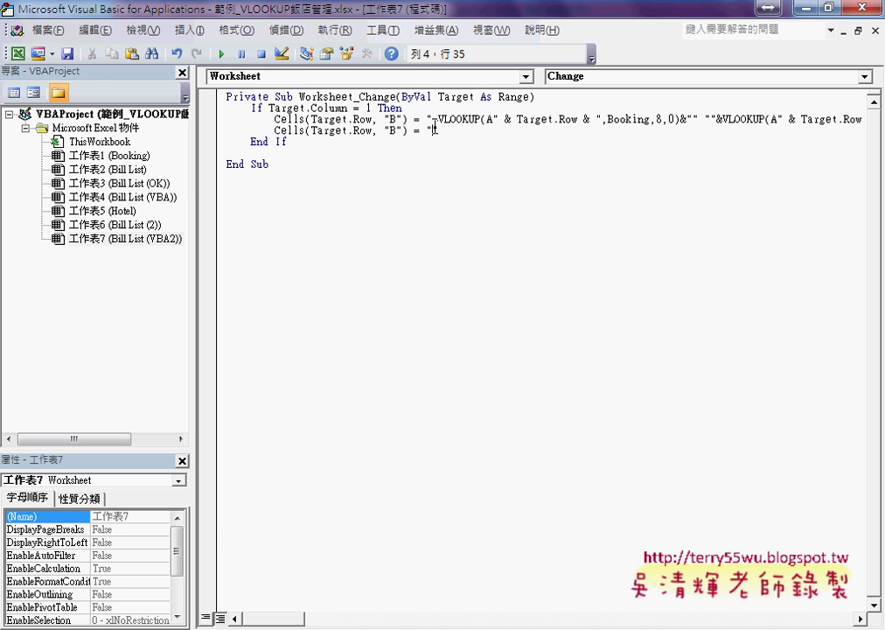
text(")
double_click(392, 130)
text(C)
key(End)
key(Left)
drag(492, 119, 603, 119)
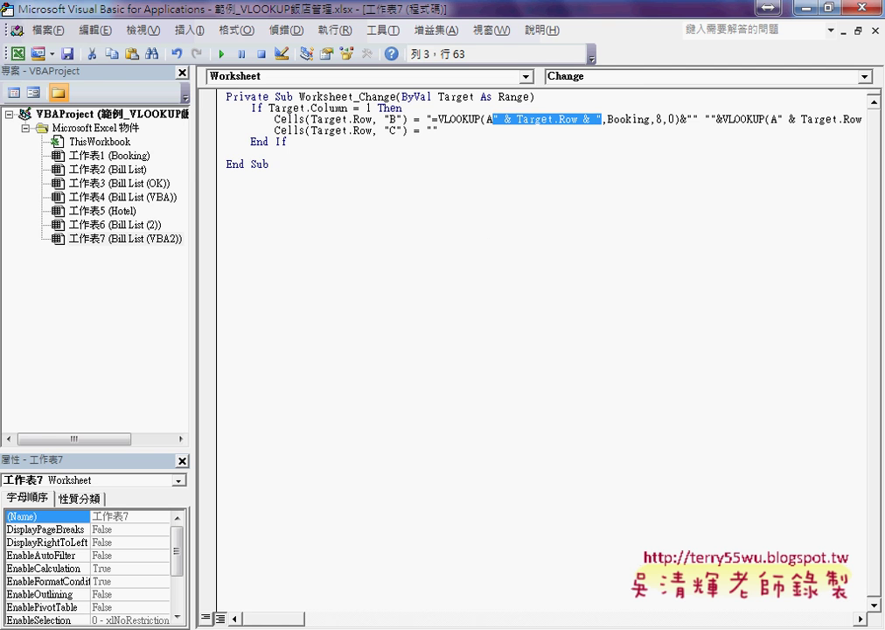
key(alt+F11)
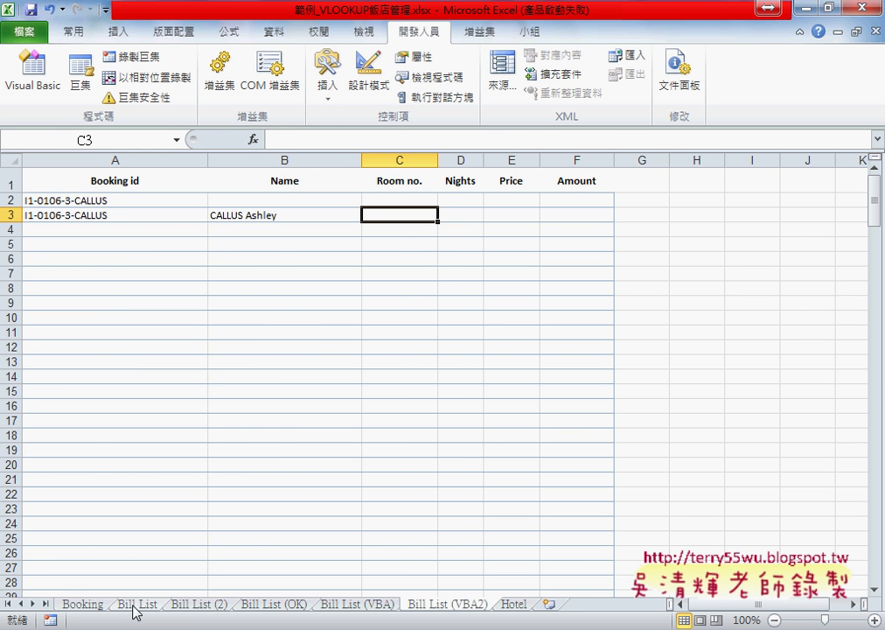
- Copy C2's room number formula from Bill List and paste it between line 4's empty quotes
click(136, 604)
click(399, 200)
drag(440, 140, 216, 153)
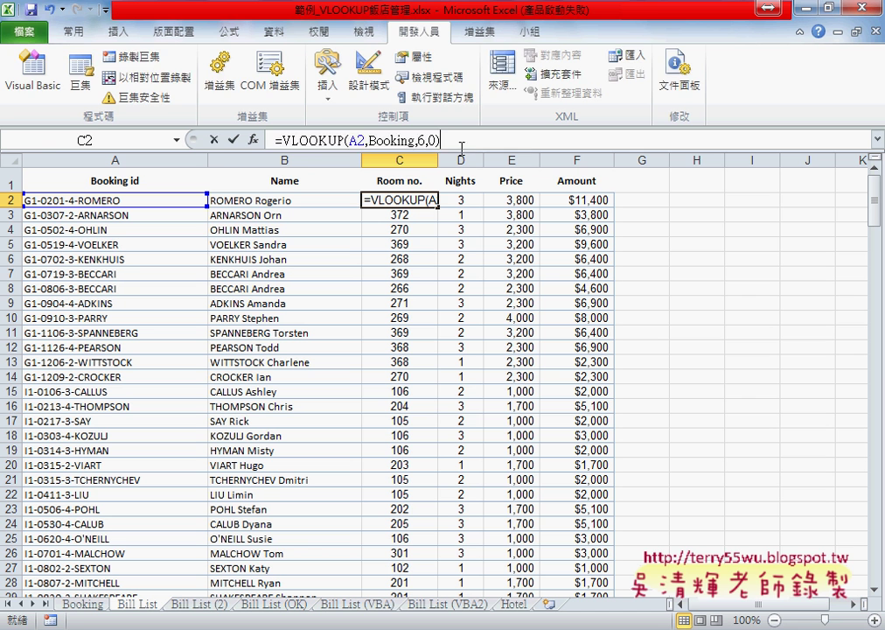
click(214, 140)
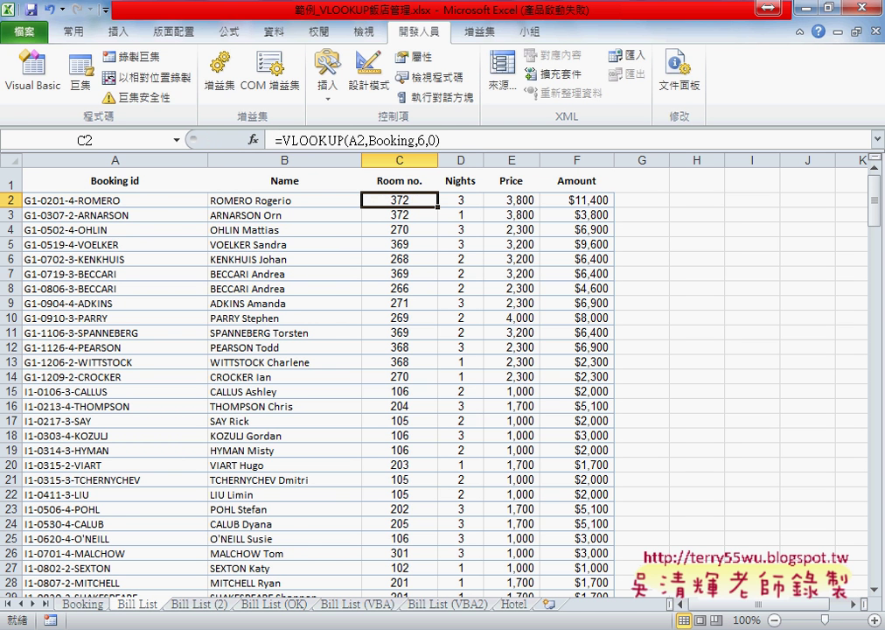
key(alt+F11)
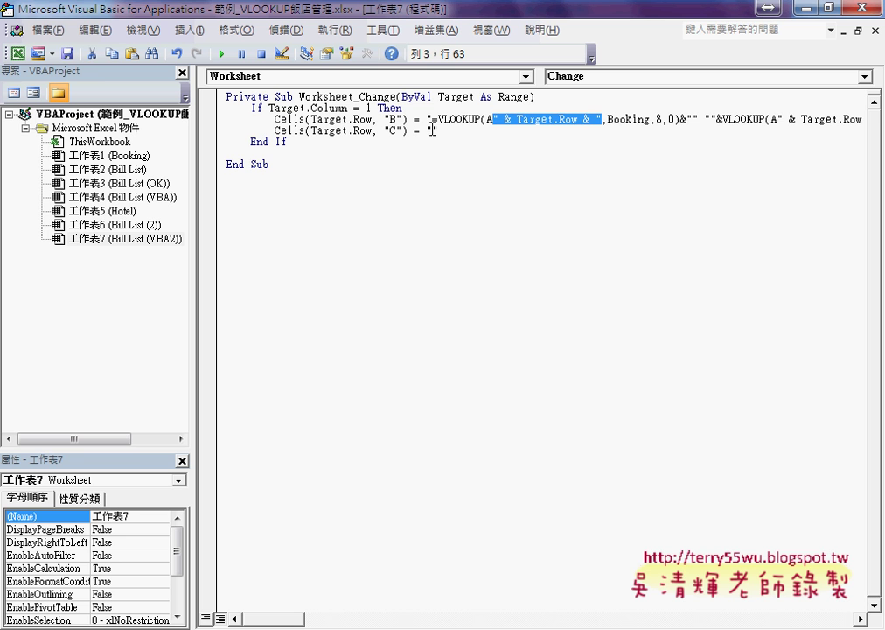
click(431, 130)
key(ctrl+v)
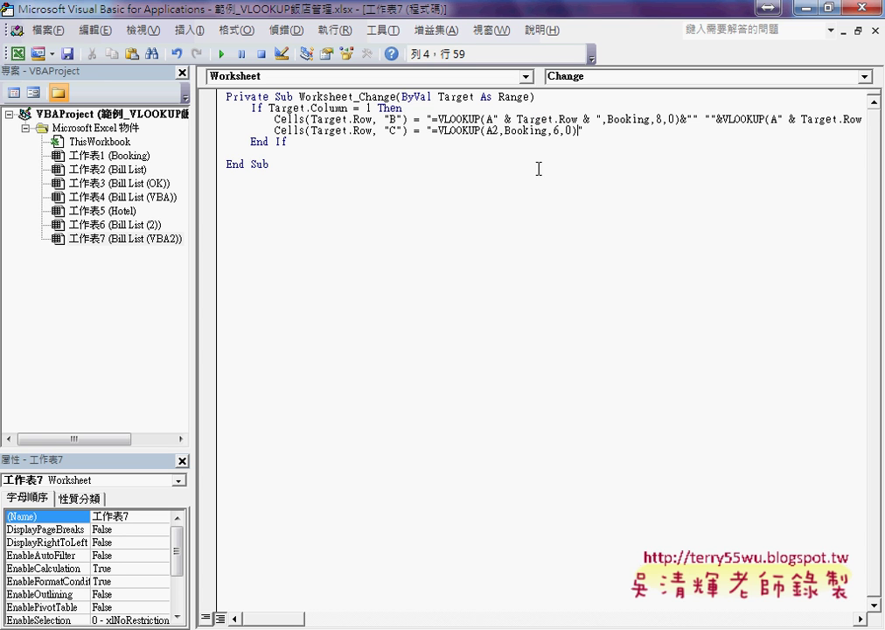
- Replace the 2 in A2 on line 4 with " & Target.Row & ", then return to Excel
click(494, 130)
drag(493, 119, 600, 117)
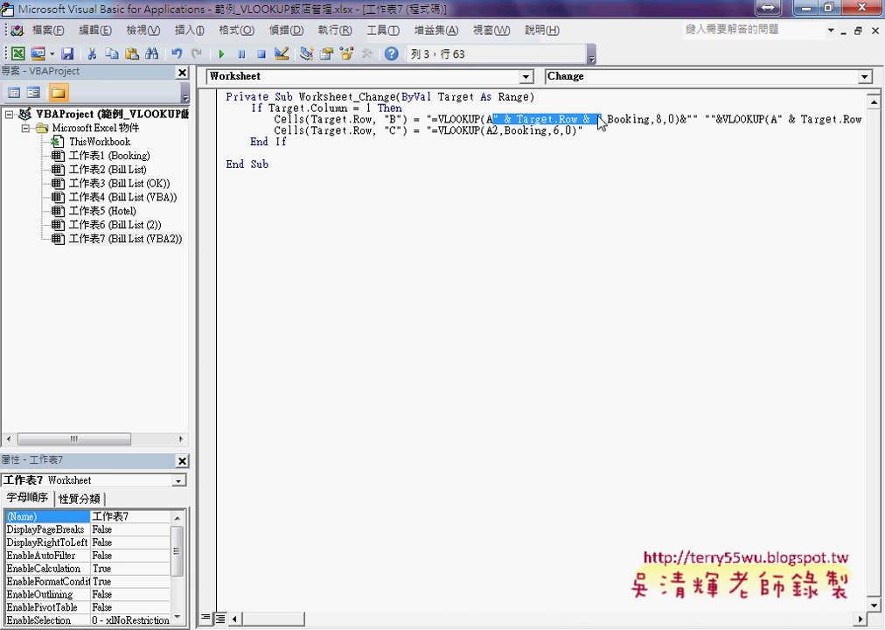
click(496, 131)
key(shift+Right)
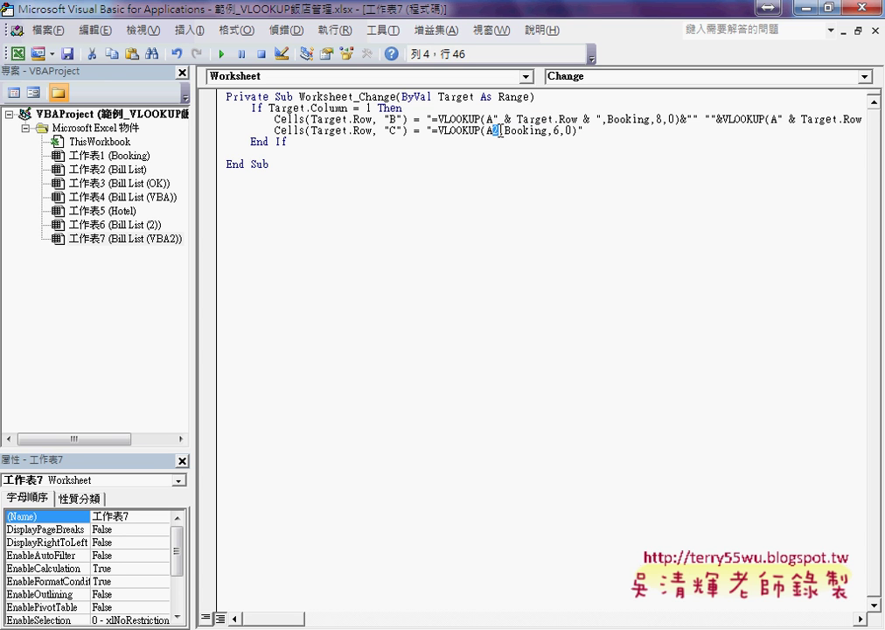
key(ctrl+v)
click(648, 310)
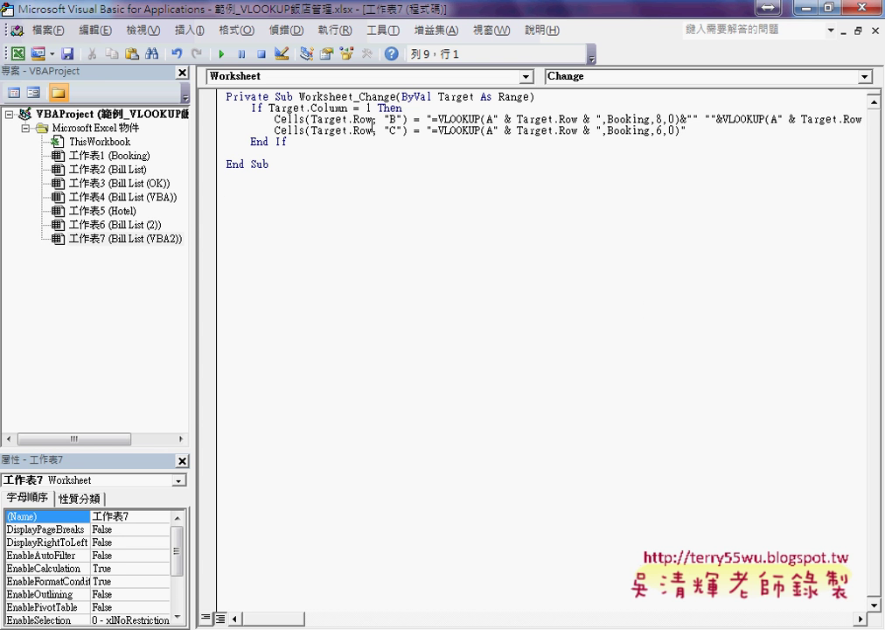
click(799, 8)
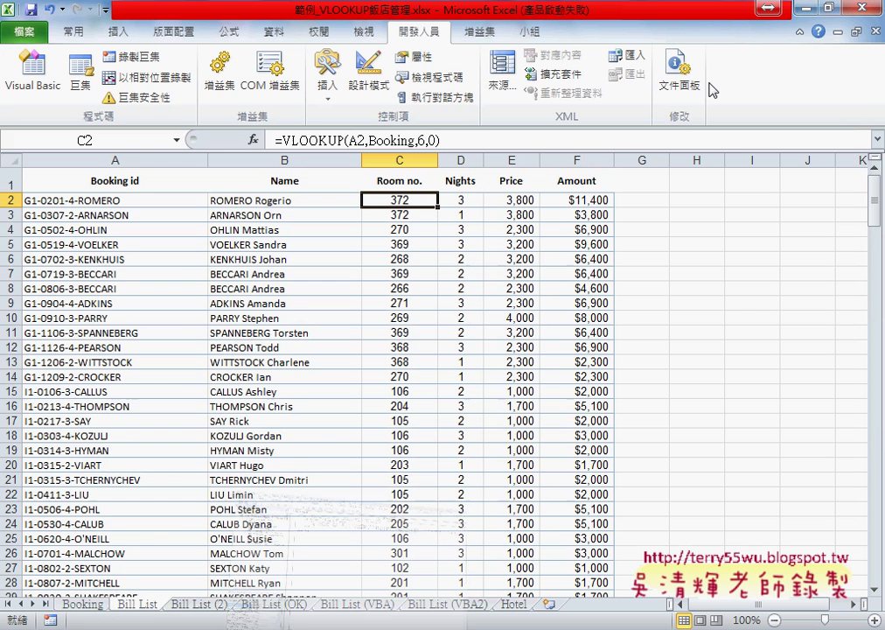
- Pick a booking id in A4 and confirm C4 shows room 612 via its VLOOKUP formula, checking D4 too
click(447, 604)
click(164, 228)
click(215, 229)
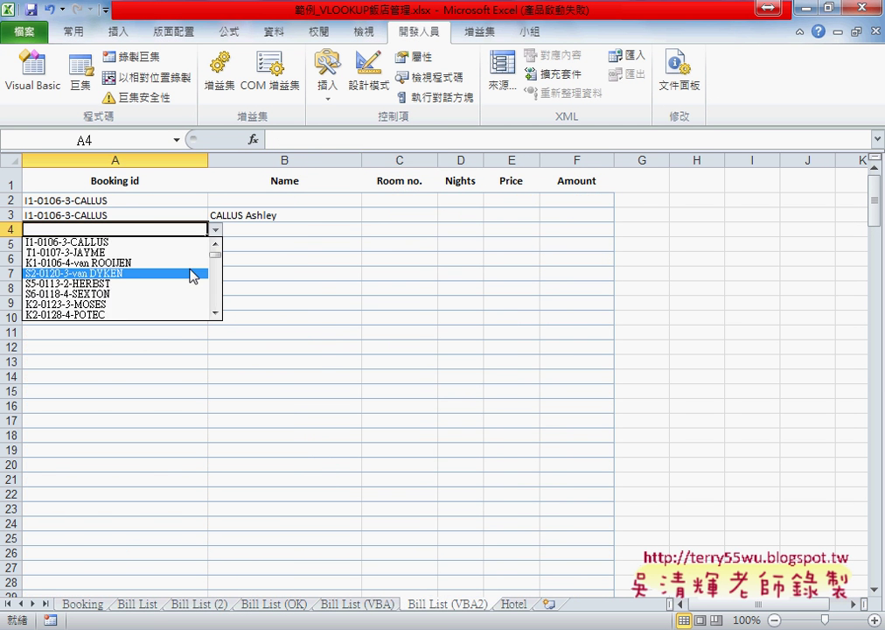
click(188, 264)
click(413, 229)
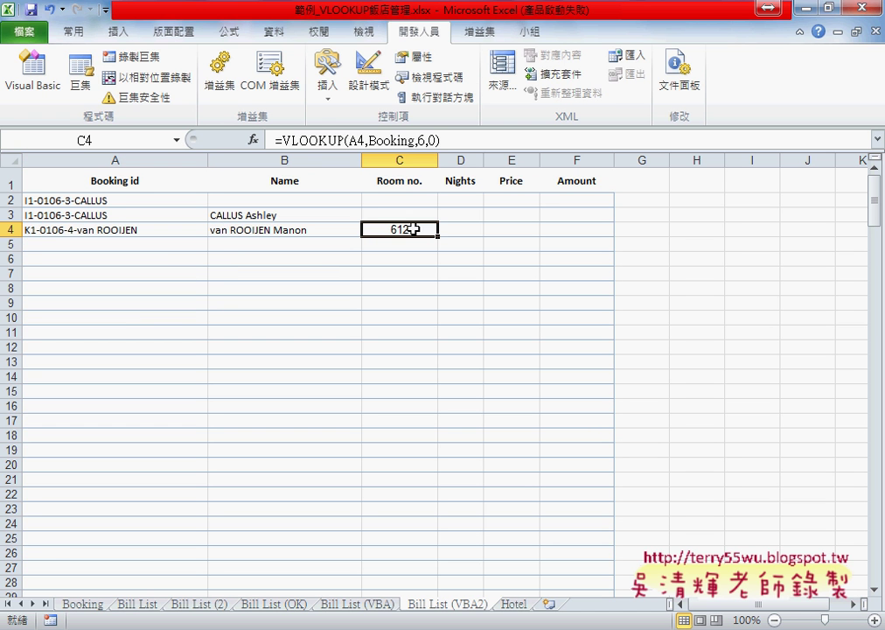
click(460, 230)
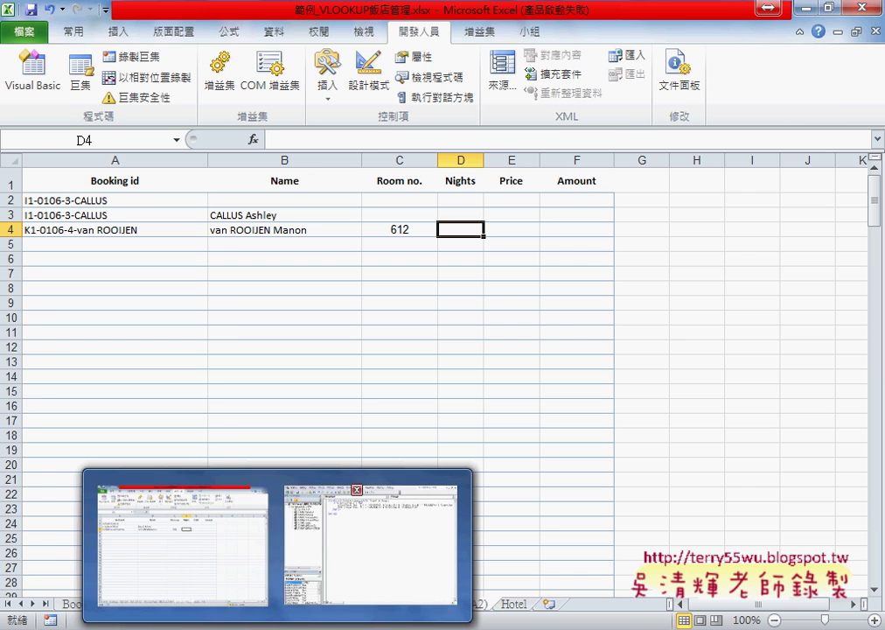
- Select the full Worksheet_Change code from Private Sub to End Sub in the notes document
click(212, 599)
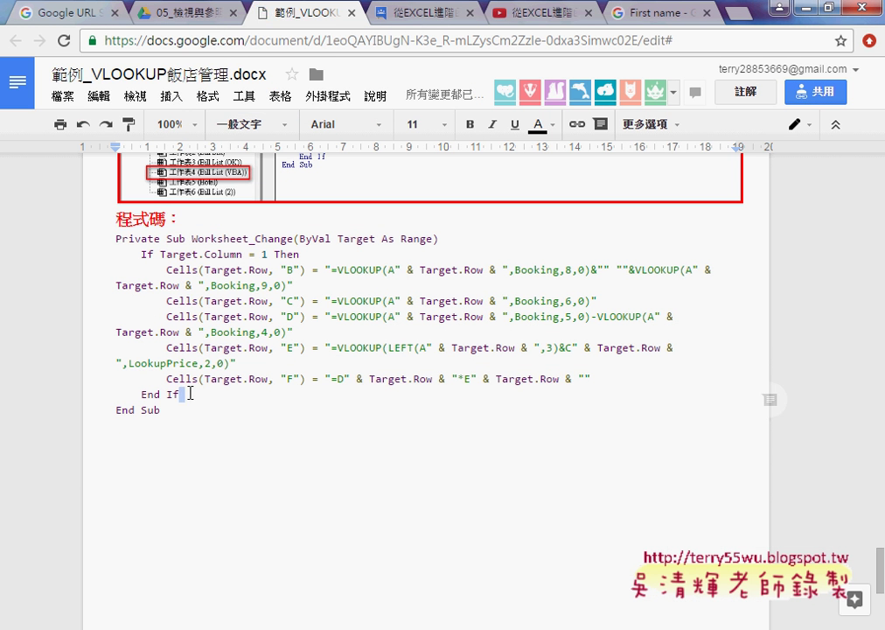
mouse_move(181, 393)
mouse_down()
mouse_move(106, 298)
mouse_move(102, 251)
mouse_up()
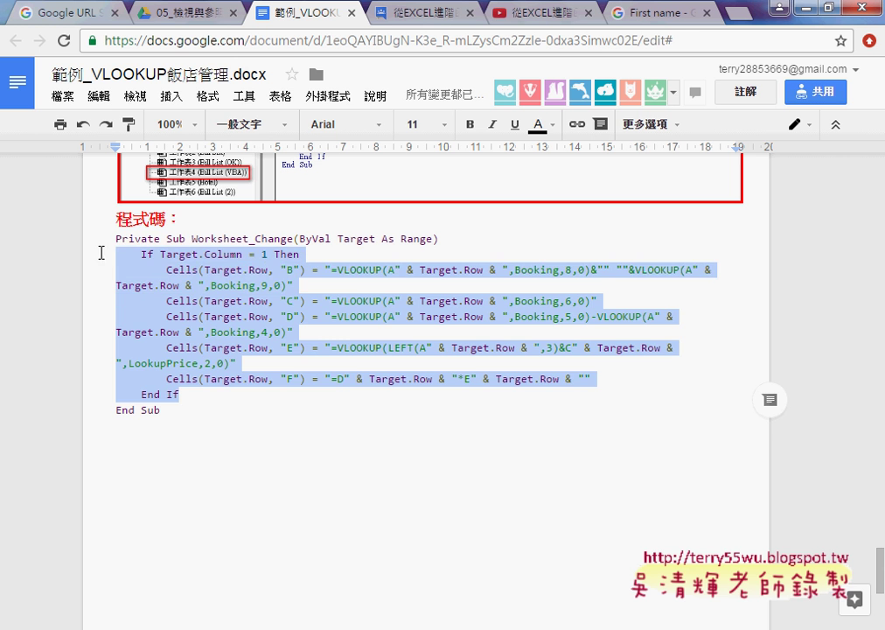
click(174, 411)
drag(188, 408, 118, 257)
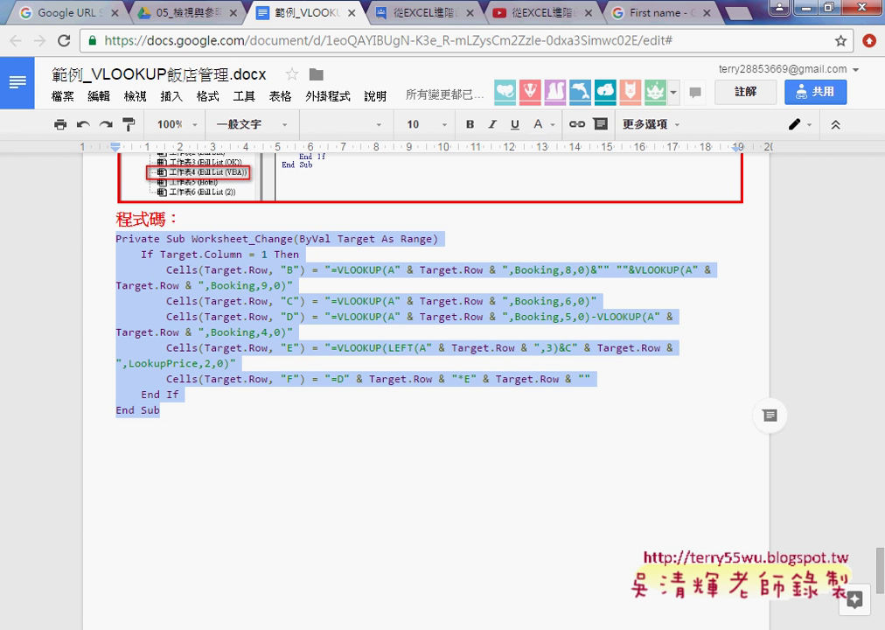
click(367, 543)
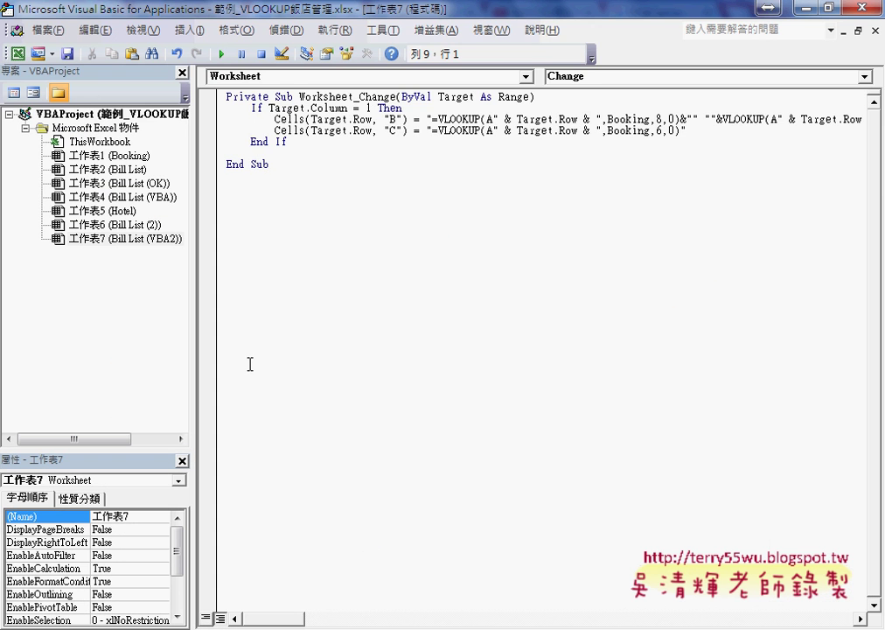
- Replace all the macro code with the copied version and review its column C–F formula lines
key(ctrl+a)
key(ctrl+v)
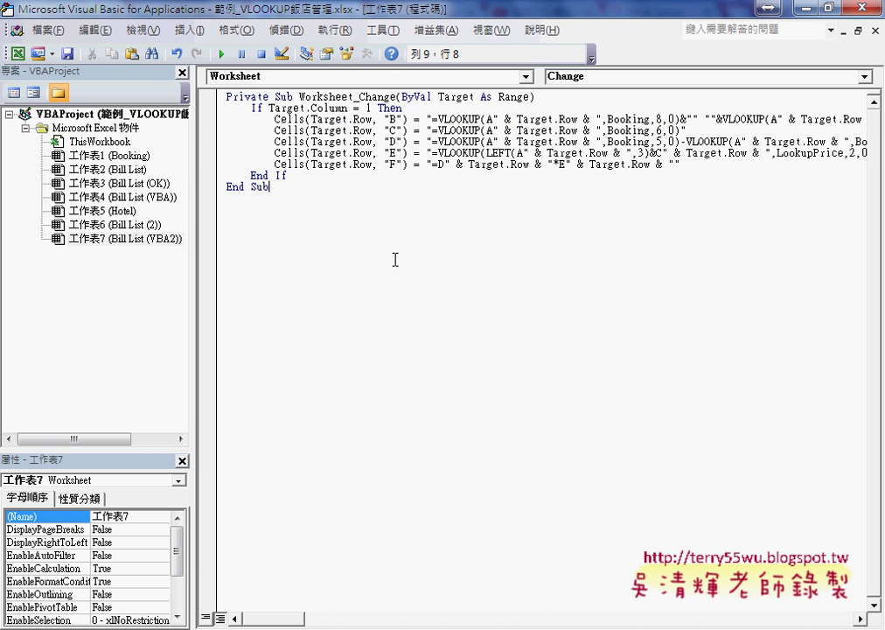
click(392, 131)
click(396, 142)
key(Down)
key(Down)
click(450, 141)
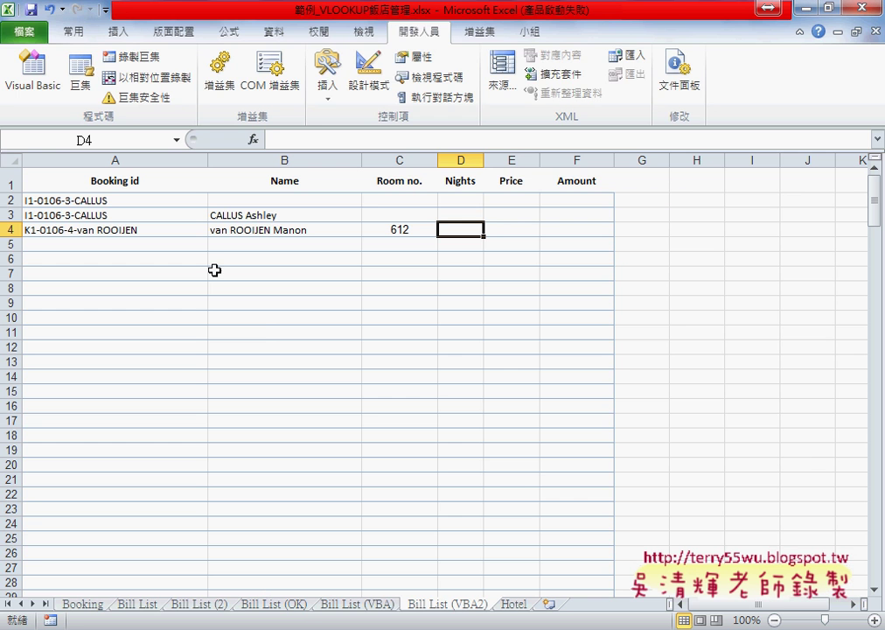
- Choose a booking id for A5 and look over the filled results in B5:F5
click(109, 244)
click(214, 245)
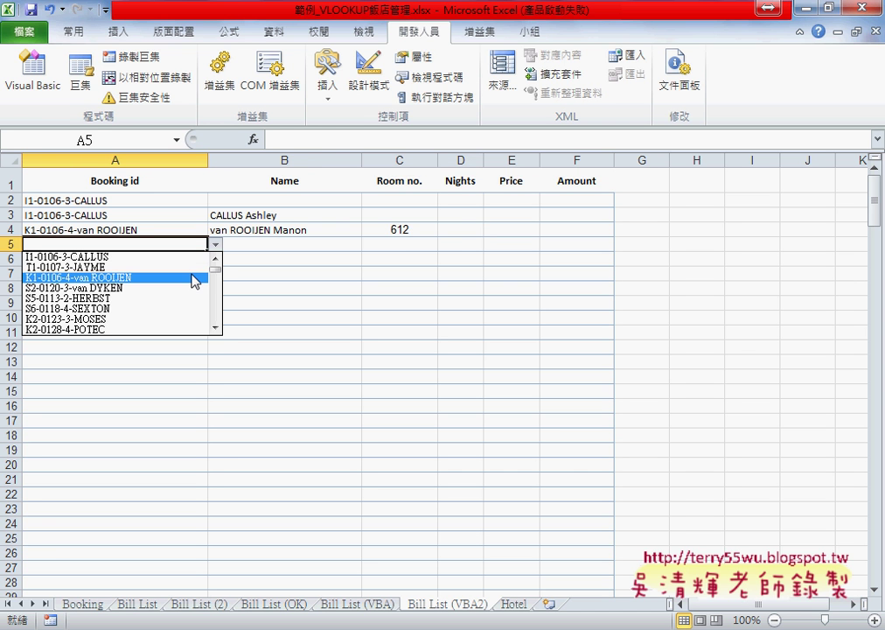
click(194, 278)
drag(309, 245, 593, 245)
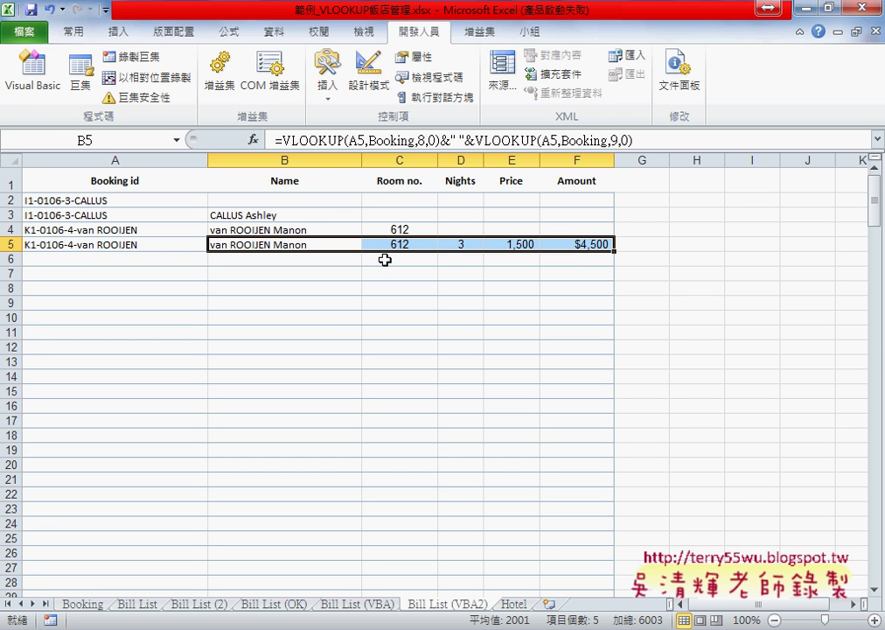
- Clear the booking ids in A2:A5, inspect the resulting #N/A in B2:F5, and reopen the VBA code
drag(128, 244, 126, 202)
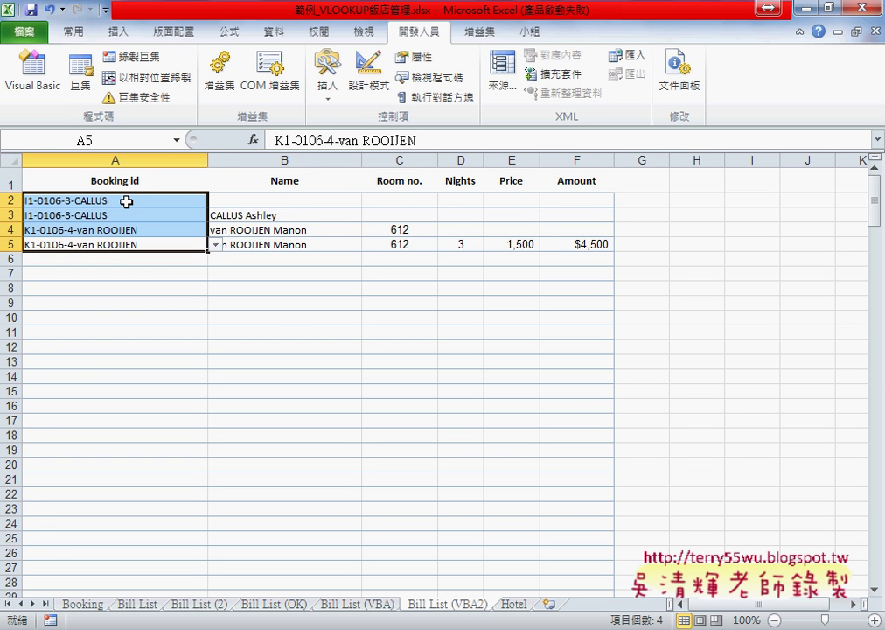
key(Delete)
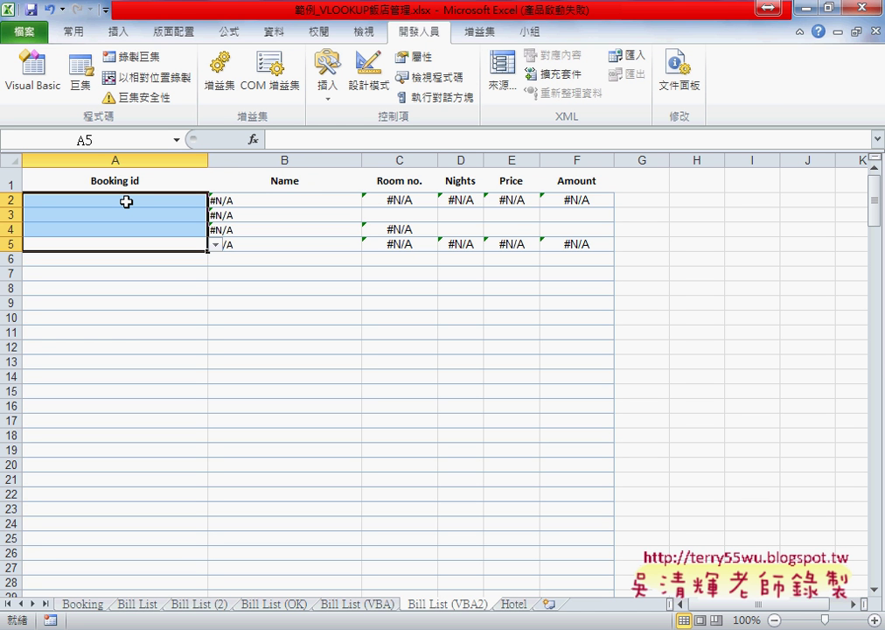
click(126, 202)
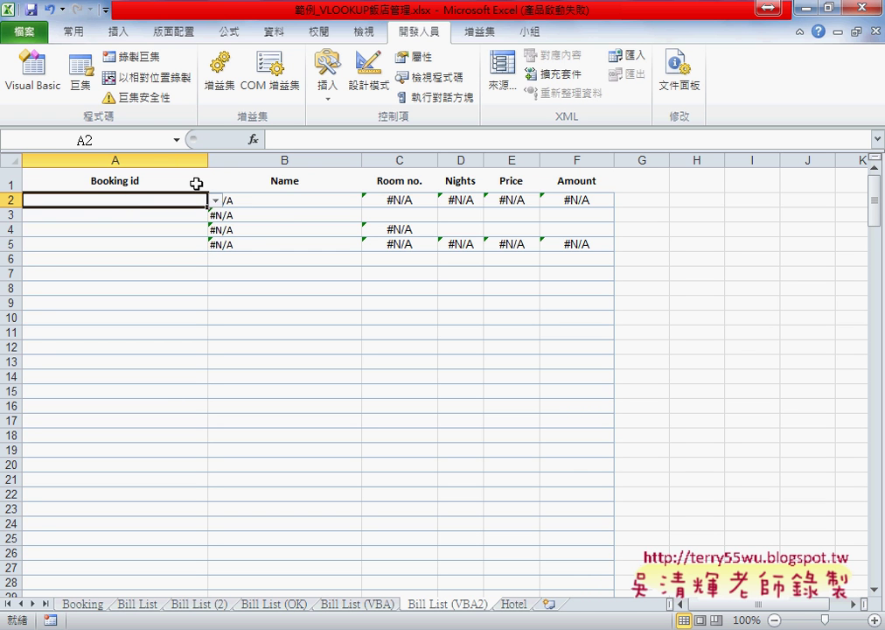
drag(314, 203, 577, 241)
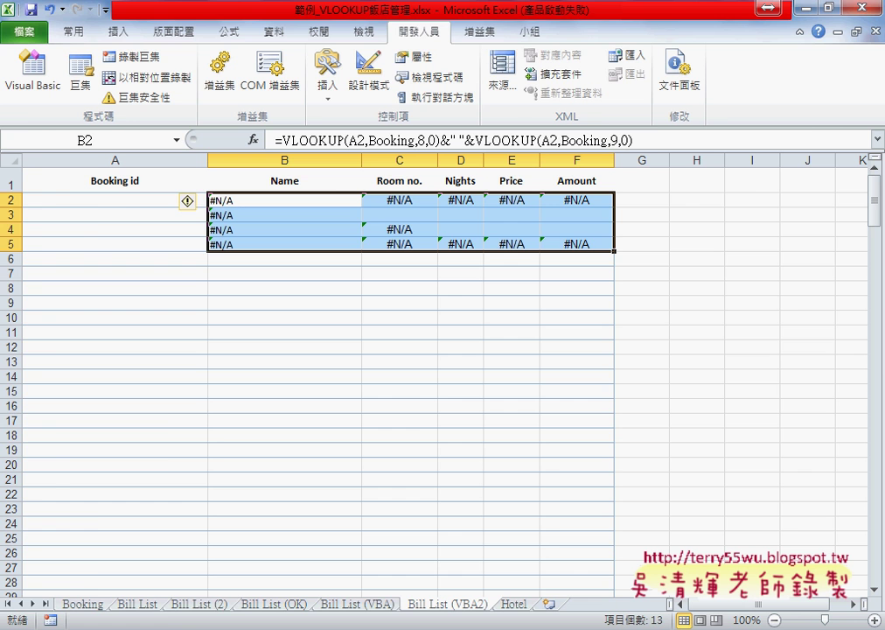
key(alt+F11)
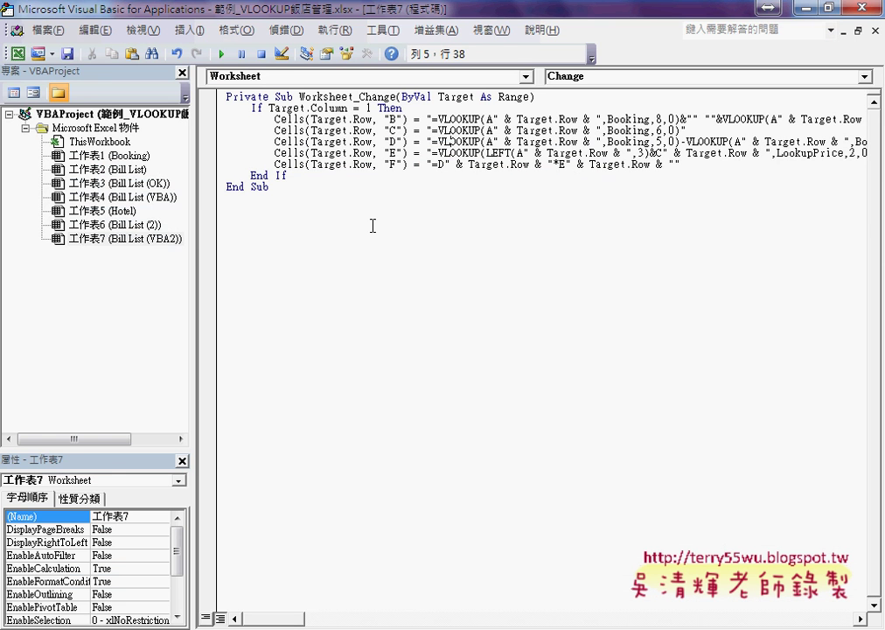
- Add an 'If Target.Value <> "" Then' line above the Cells formula lines
mouse_move(341, 10)
mouse_down()
mouse_move(363, 90)
mouse_move(393, 79)
mouse_up()
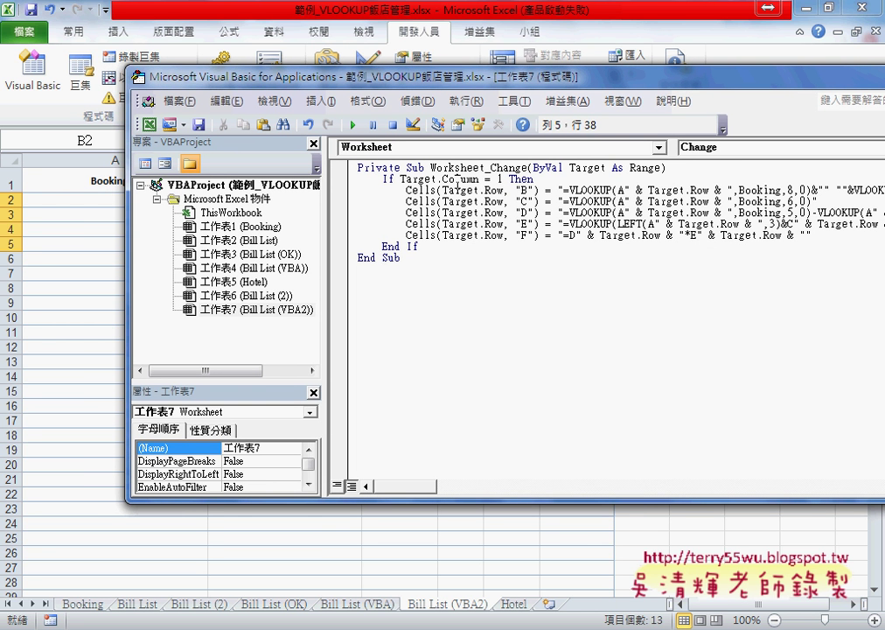
click(457, 180)
click(560, 179)
key(Return)
key(Return)
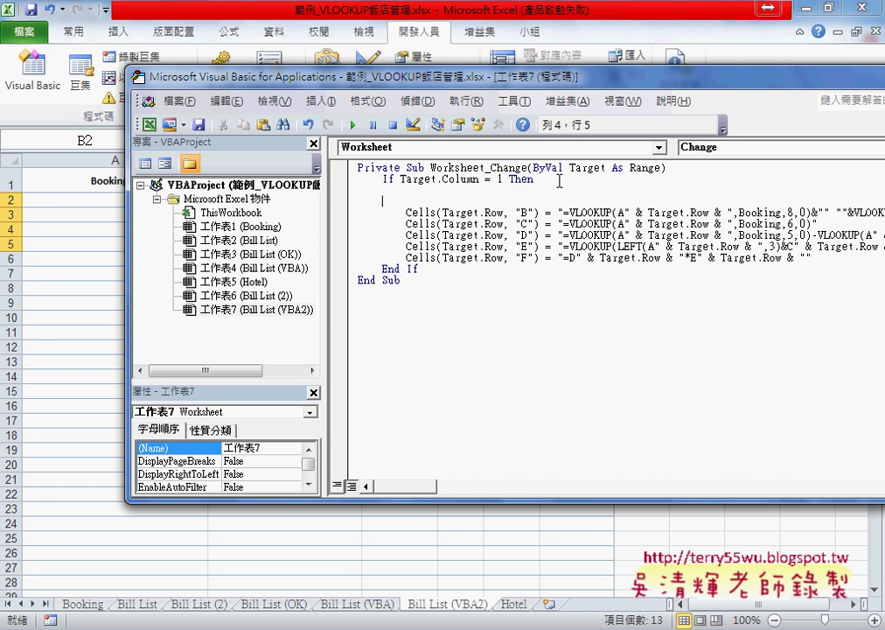
key(Tab)
text(if )
text(ta)
text(rget)
text(.)
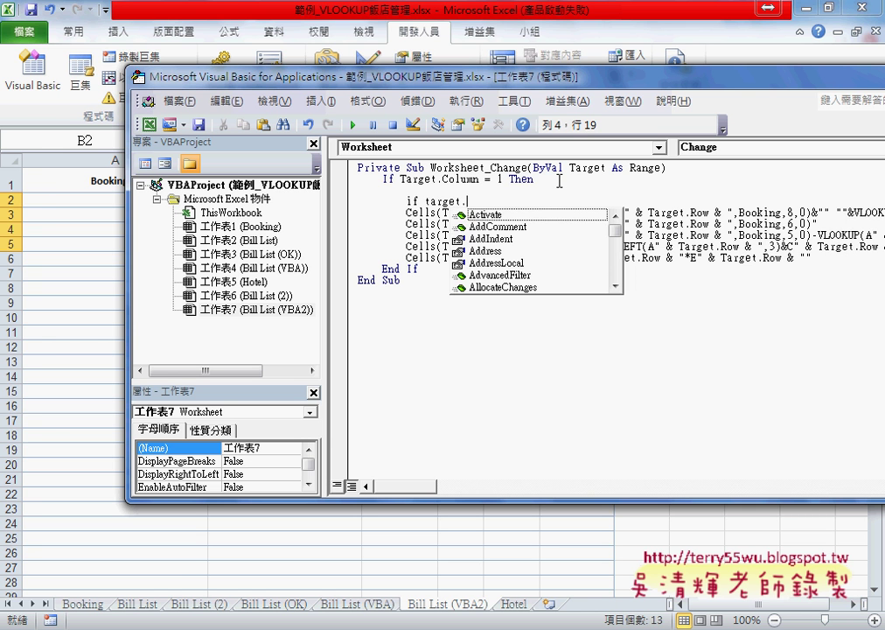
text(value )
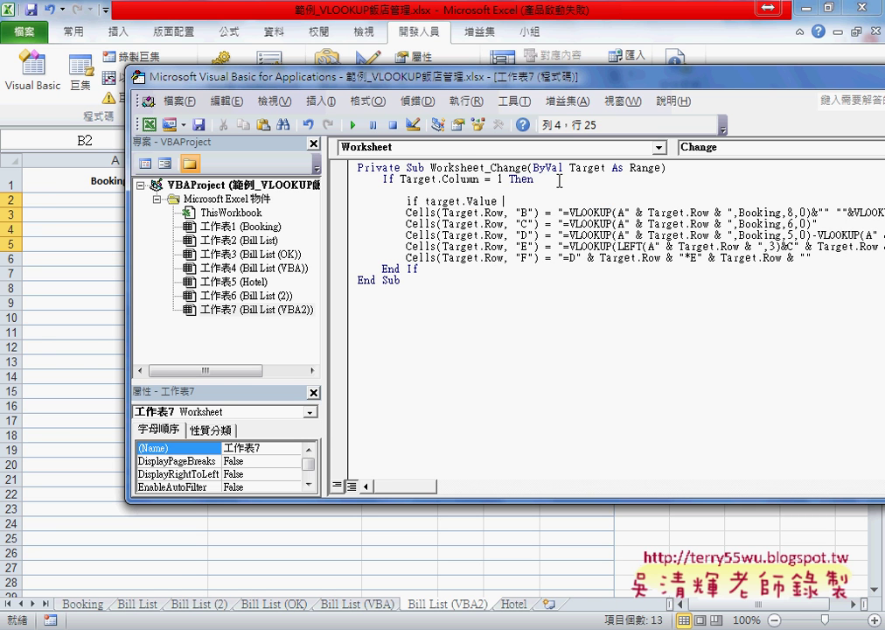
text(=)
text("" )
text(then)
key(Left)
key(Left)
key(Left)
key(Left)
key(Left)
key(Left)
key(Left)
key(BackSpace)
text(<>)
drag(504, 201, 528, 202)
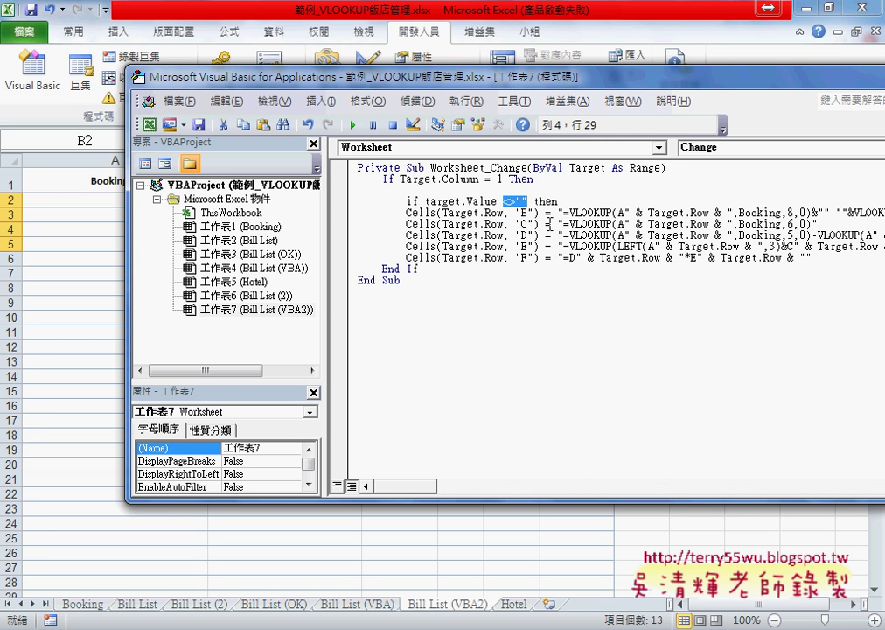
click(510, 258)
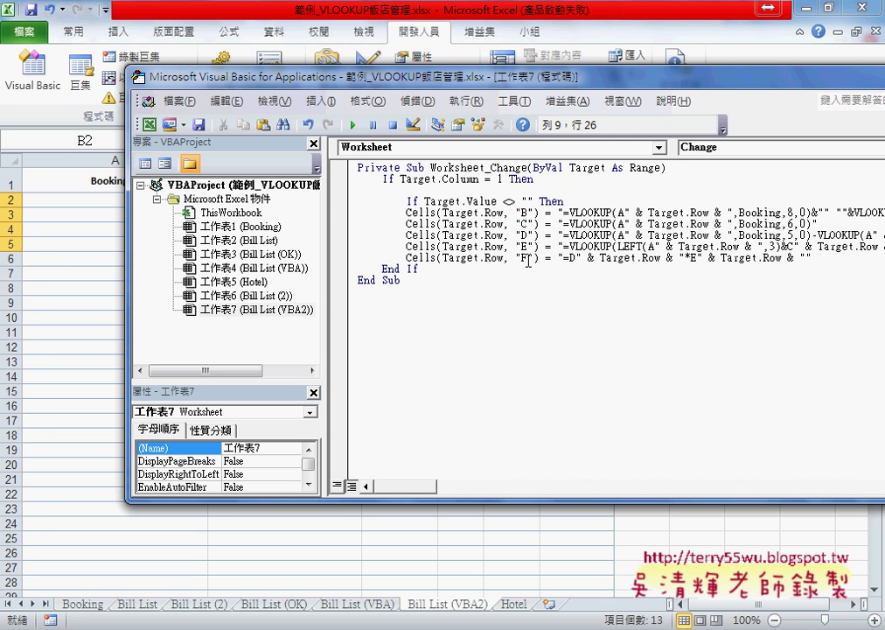
- Add Else and End If after the formulas, and indent the five Cells formula lines
key(End)
key(Return)
text(e)
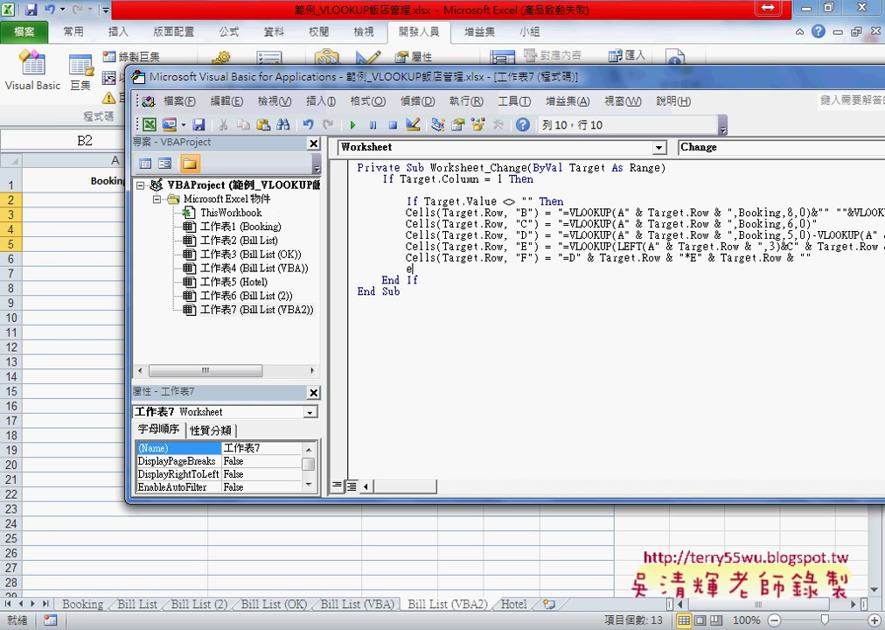
text(lse)
key(Return)
key(Return)
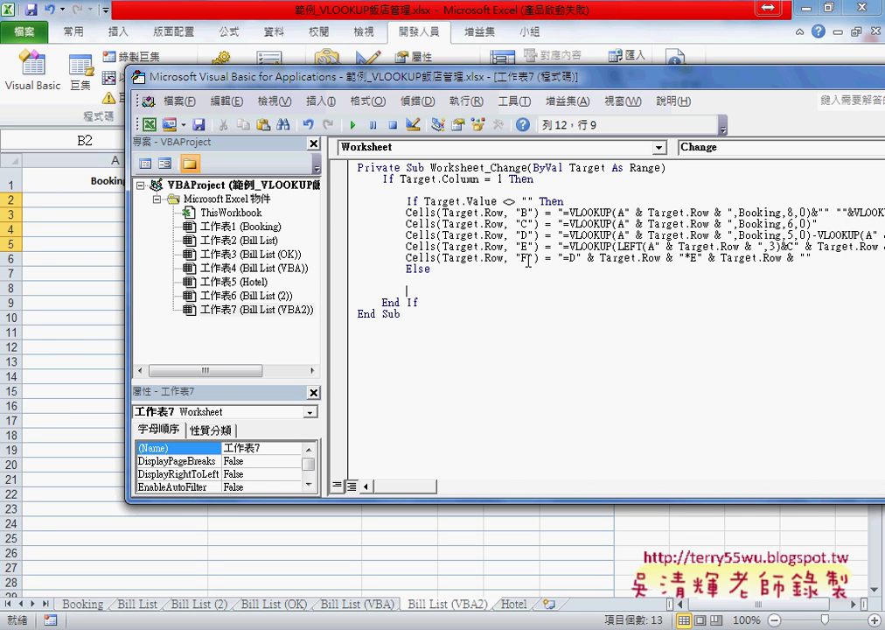
text(en)
text(d i)
text(f)
drag(344, 216, 344, 265)
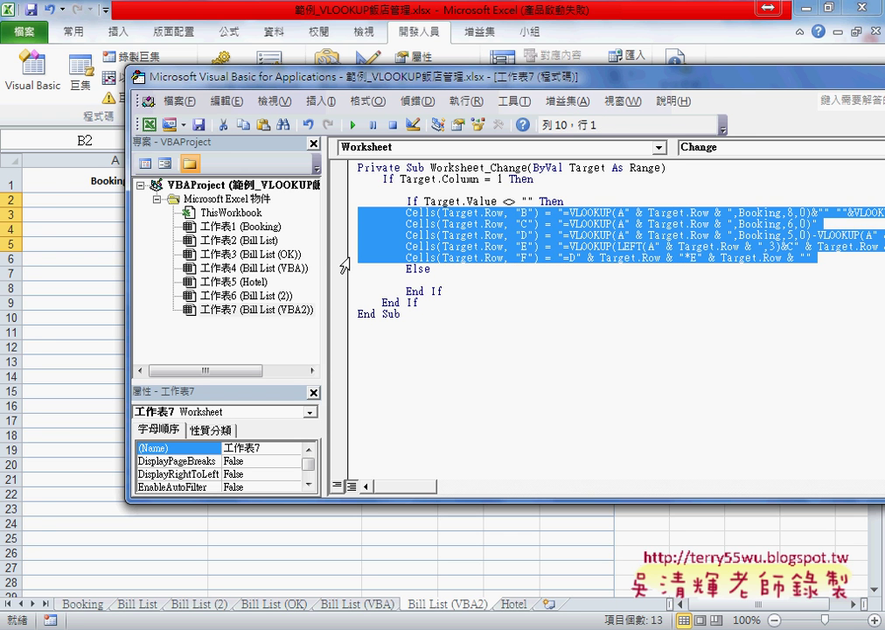
key(Tab)
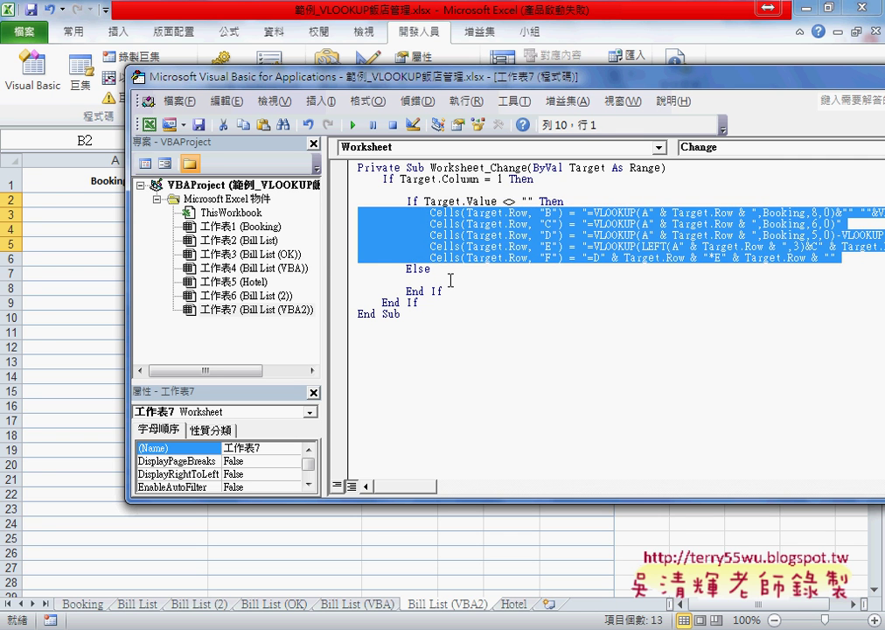
- Copy the five Cells formula lines under Else
click(450, 280)
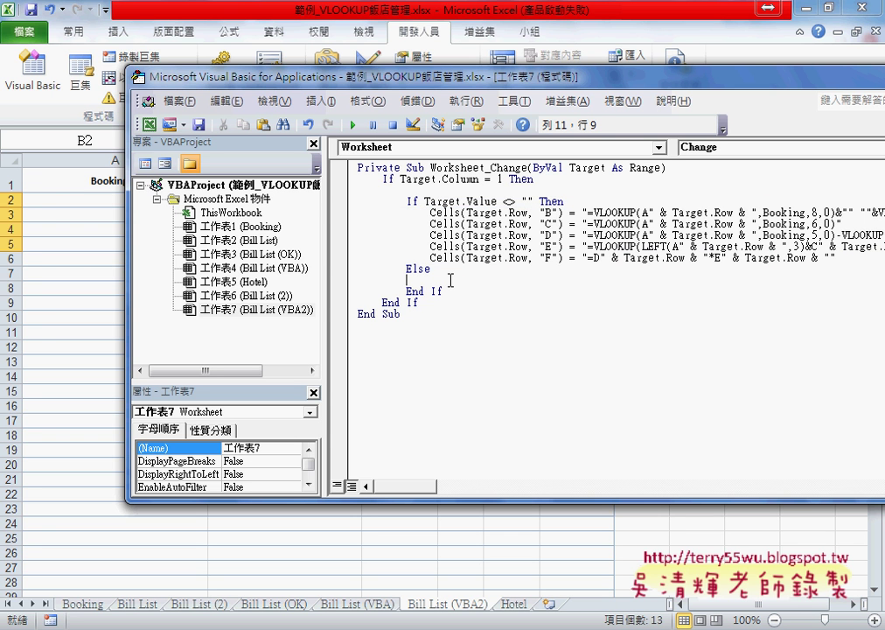
click(343, 218)
drag(344, 219, 346, 264)
key(ctrl+c)
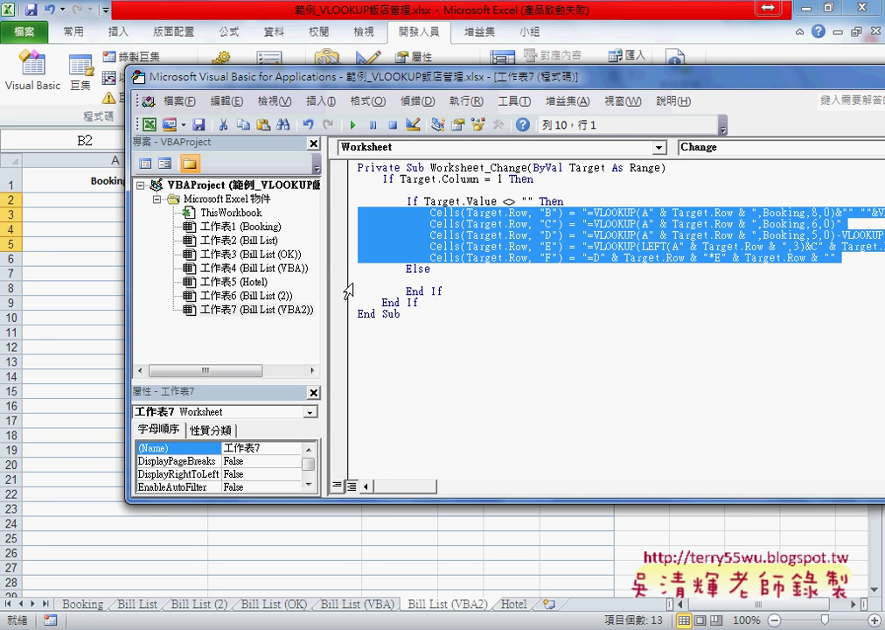
key(Down)
key(ctrl+v)
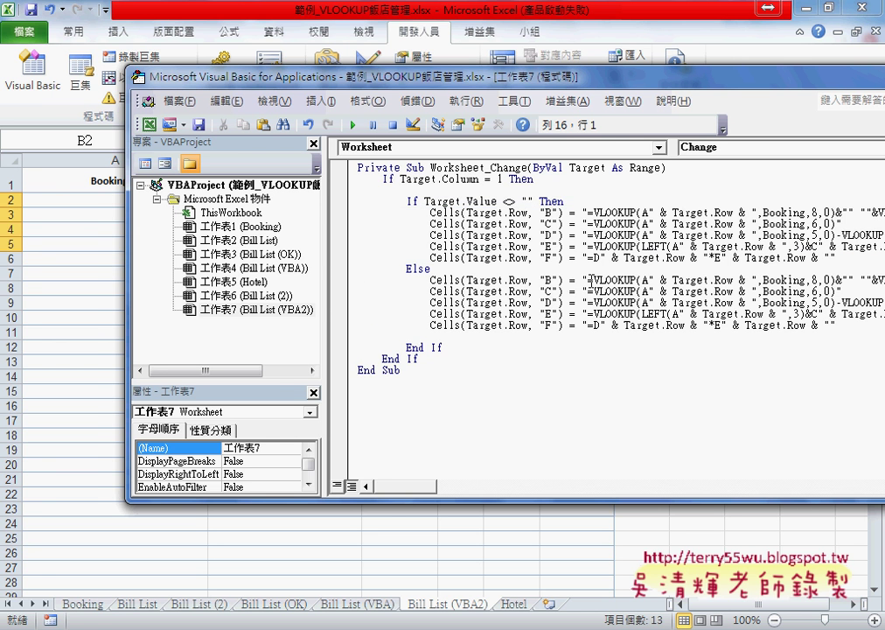
- Replace the VLOOKUP formulas in the pasted B–F lines with empty strings ""
drag(570, 82, 345, 81)
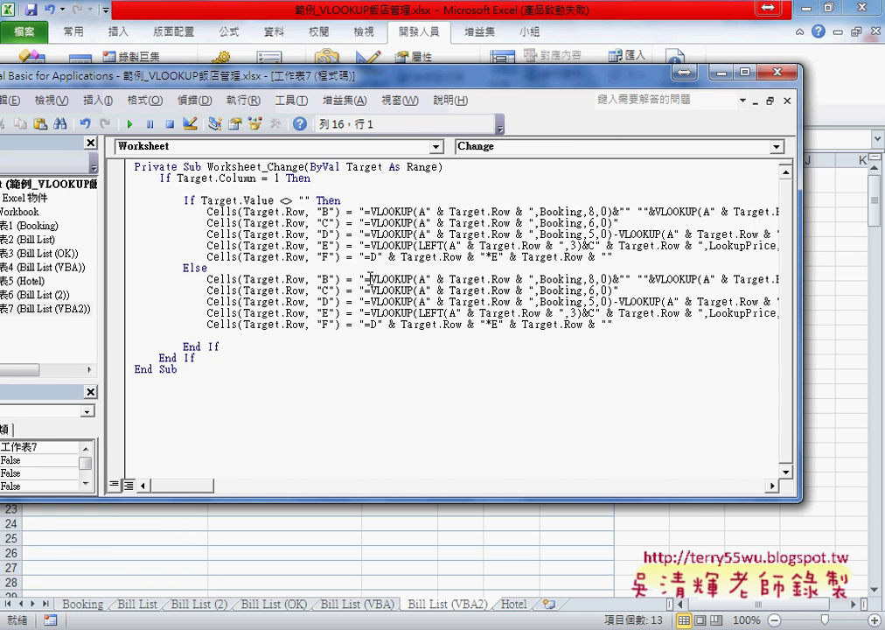
click(368, 278)
key(shift+End)
text(")
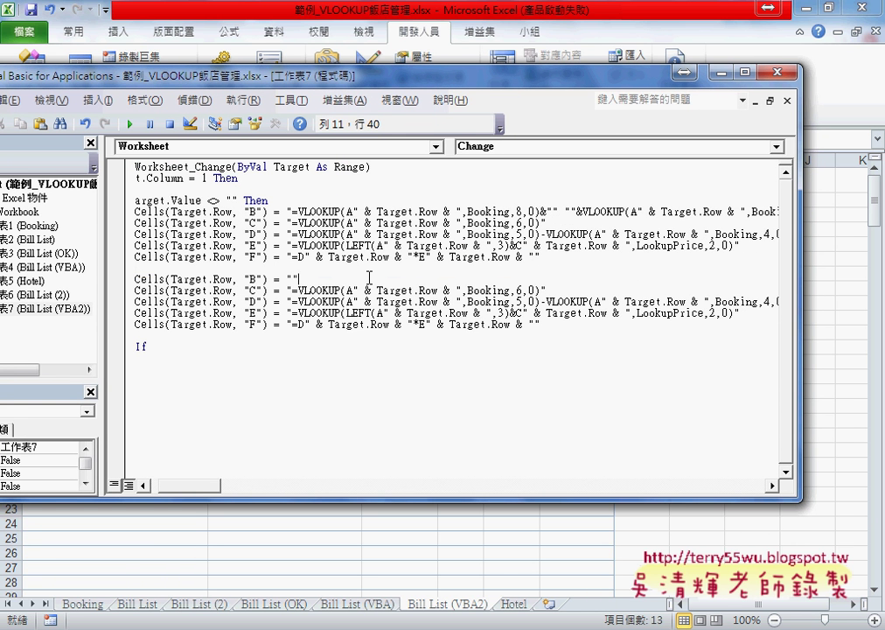
key(Down)
key(Left)
key(shift+End)
text(")
key(Down)
key(Left)
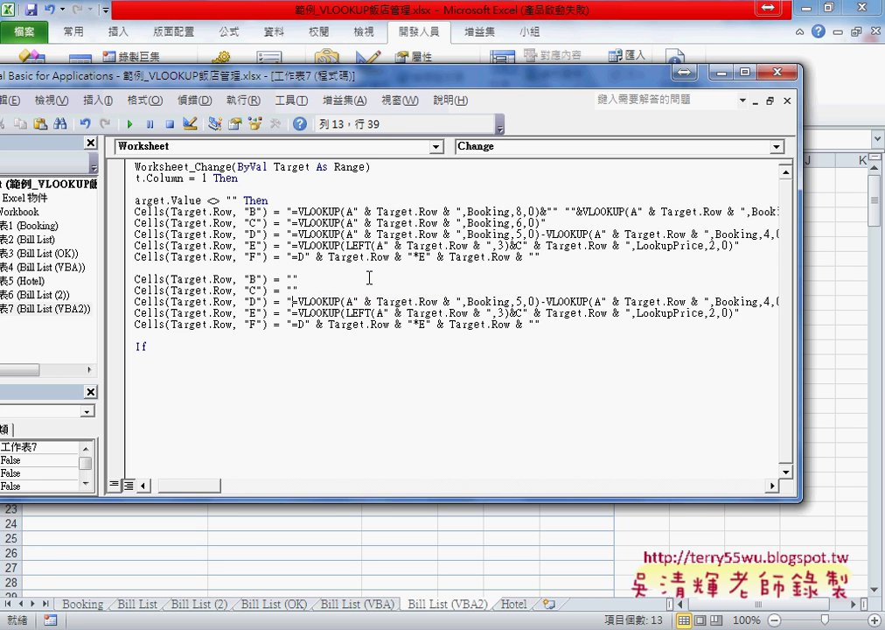
key(shift+End)
text(")
key(Down)
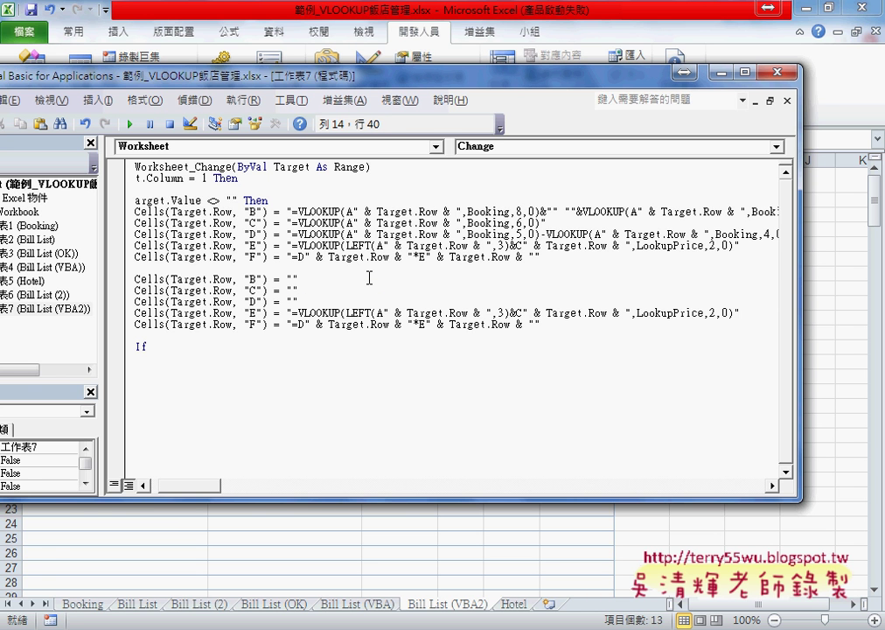
key(Left)
key(shift+End)
key(Delete)
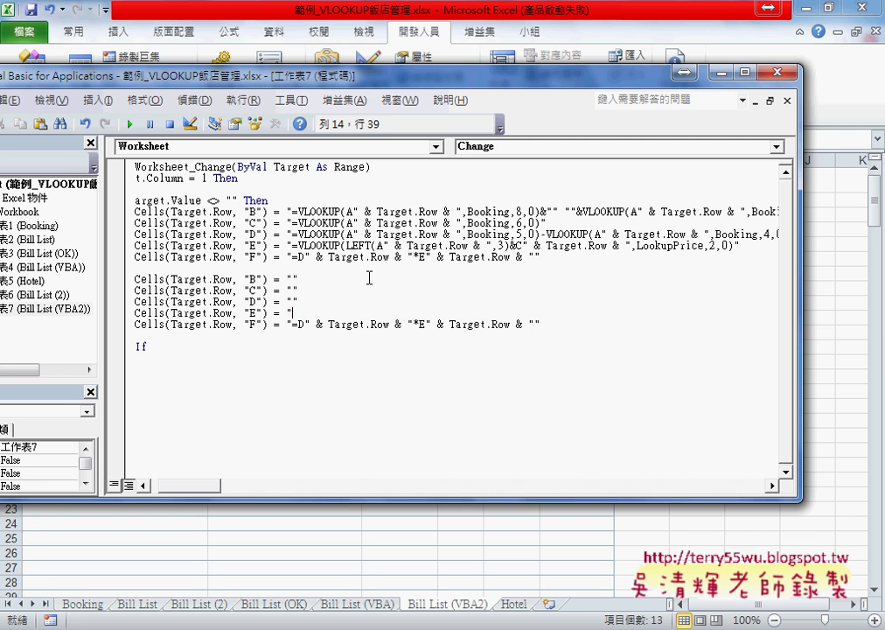
key(Down)
key(Left)
key(shift+End)
text(")
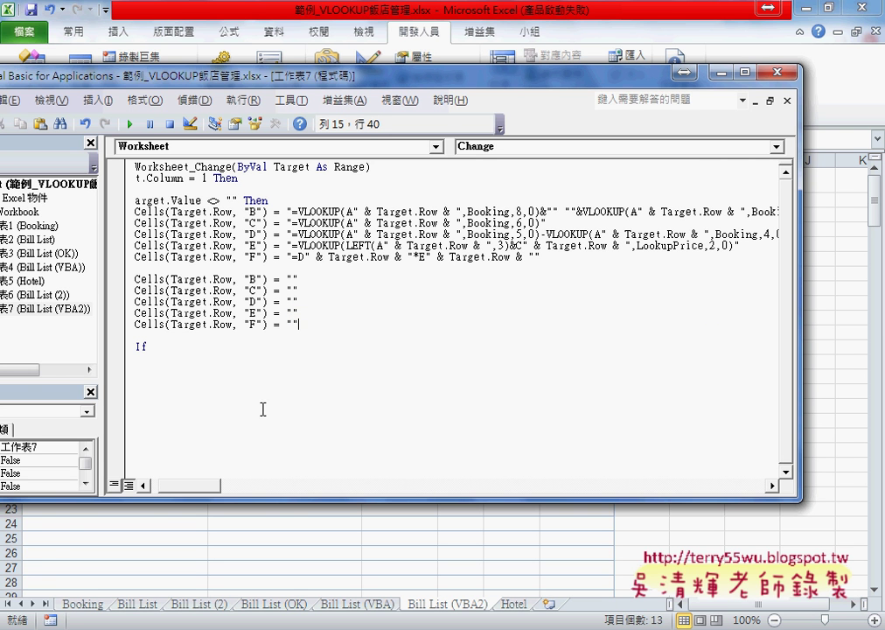
drag(210, 485, 197, 485)
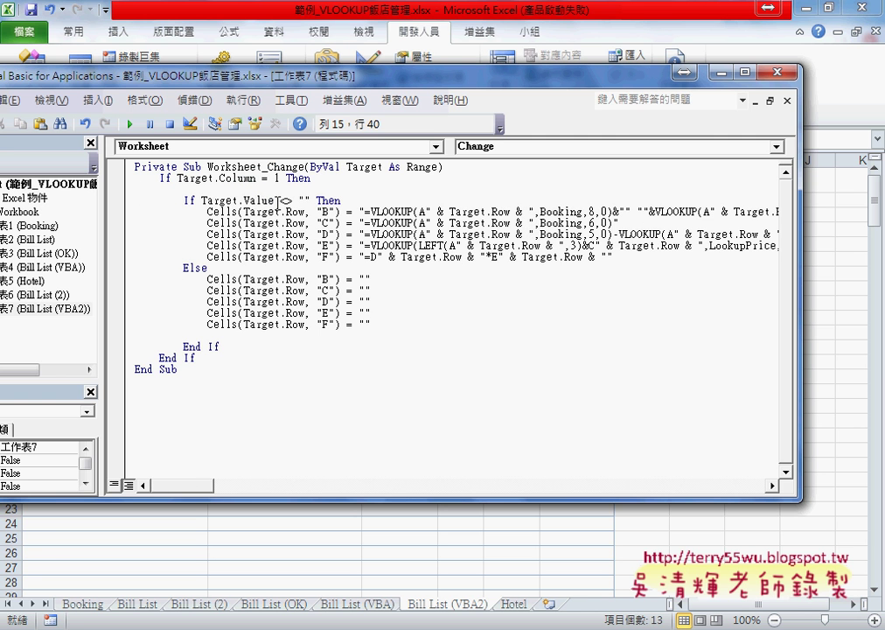
- Keep the <> operator in the Target.Value test and remove the blank line before End If
drag(201, 201, 311, 202)
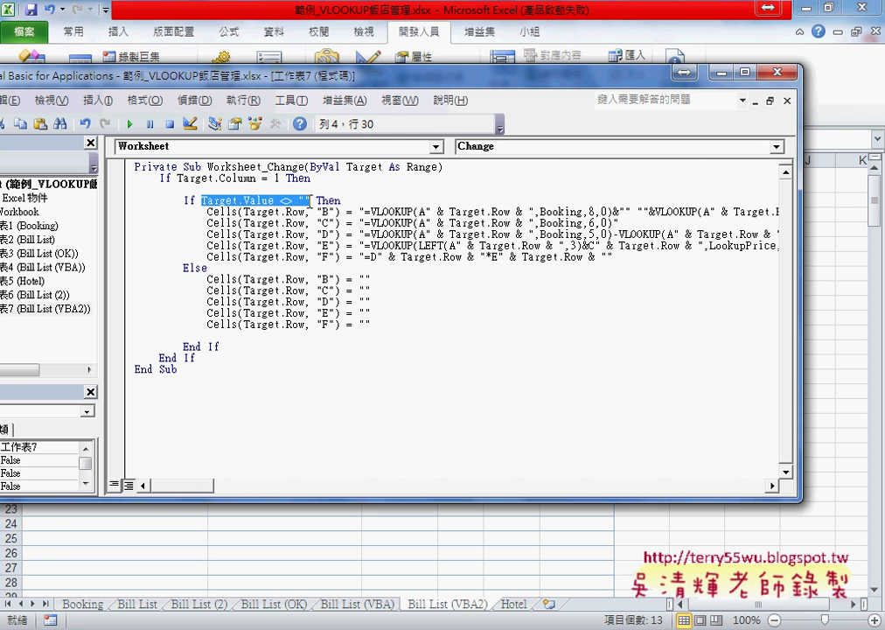
click(313, 202)
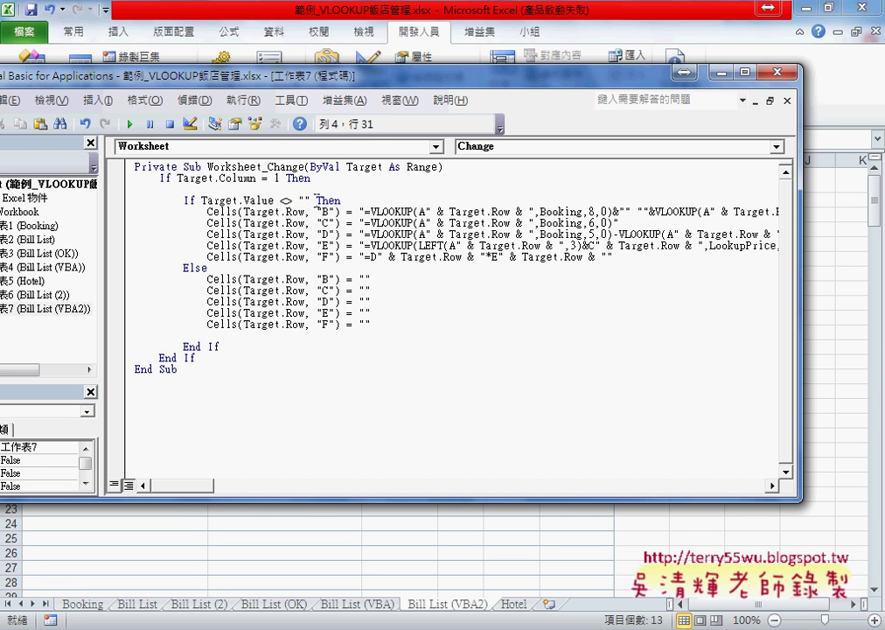
drag(281, 200, 294, 202)
text(=)
click(273, 233)
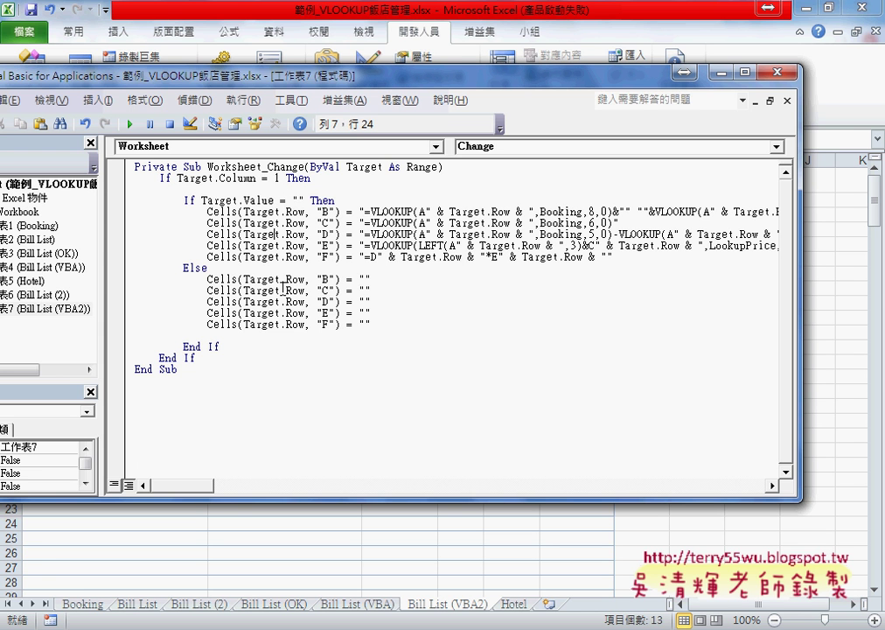
drag(373, 324, 140, 275)
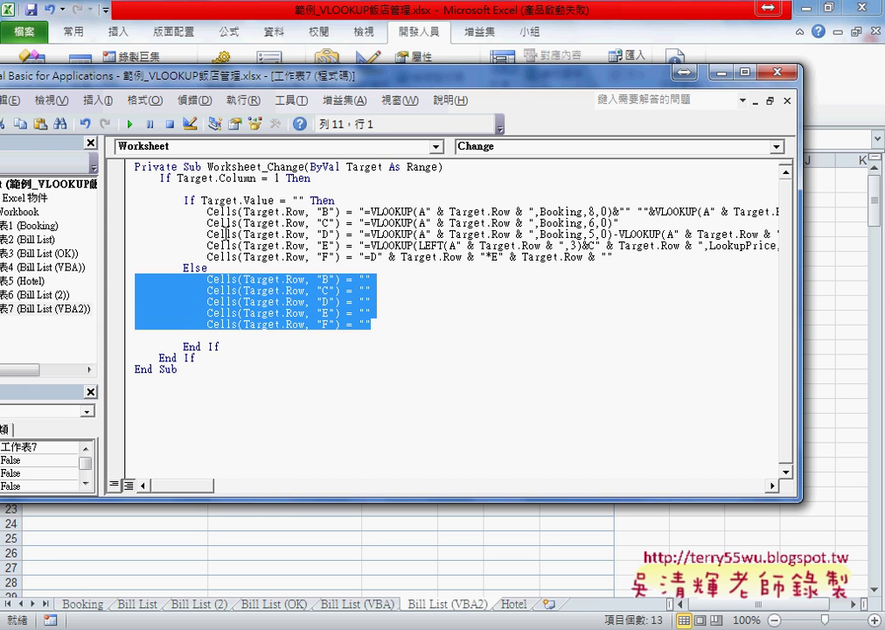
click(395, 322)
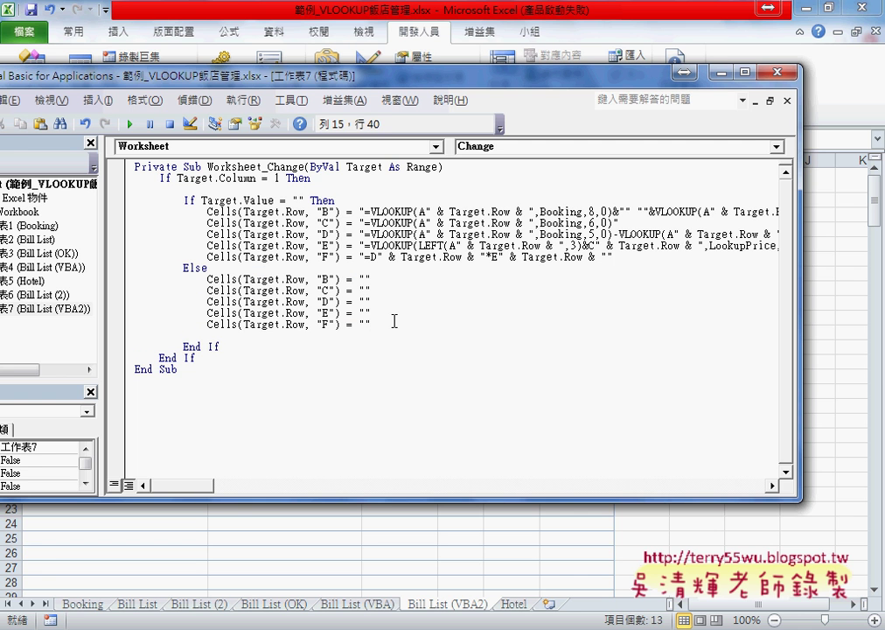
key(Delete)
double_click(282, 200)
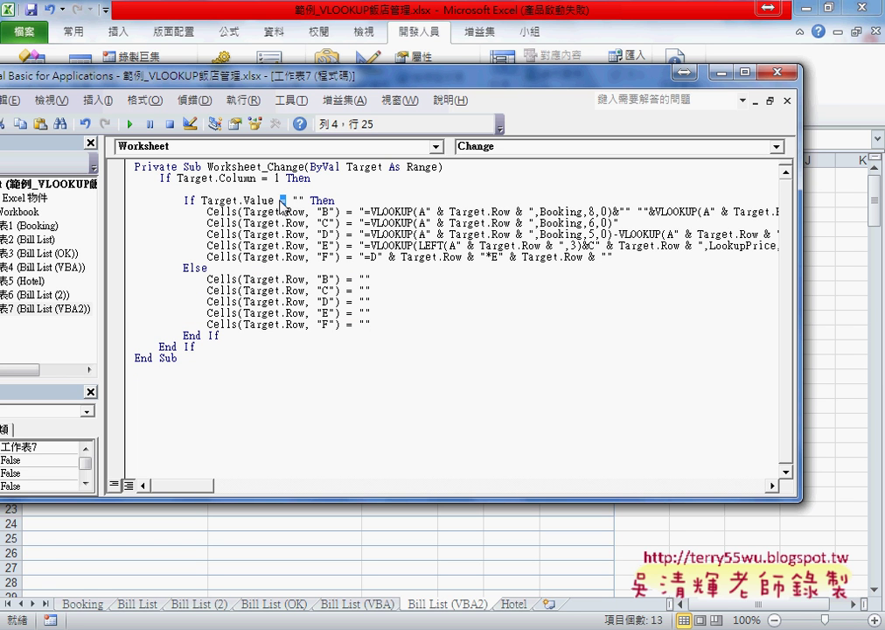
text(<>)
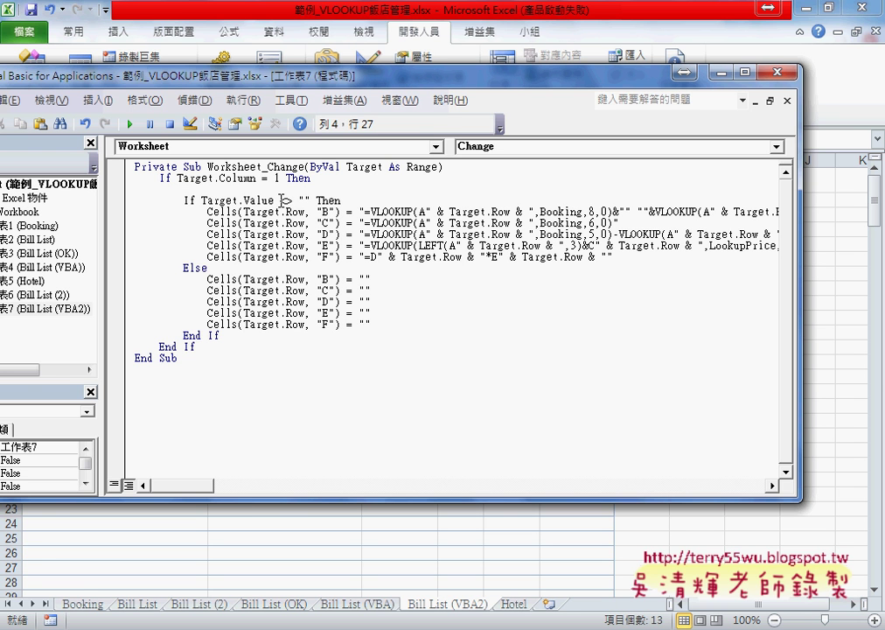
- Delete the blank line below the column check and return to the Bill List (VBA2) sheet
click(322, 178)
key(Delete)
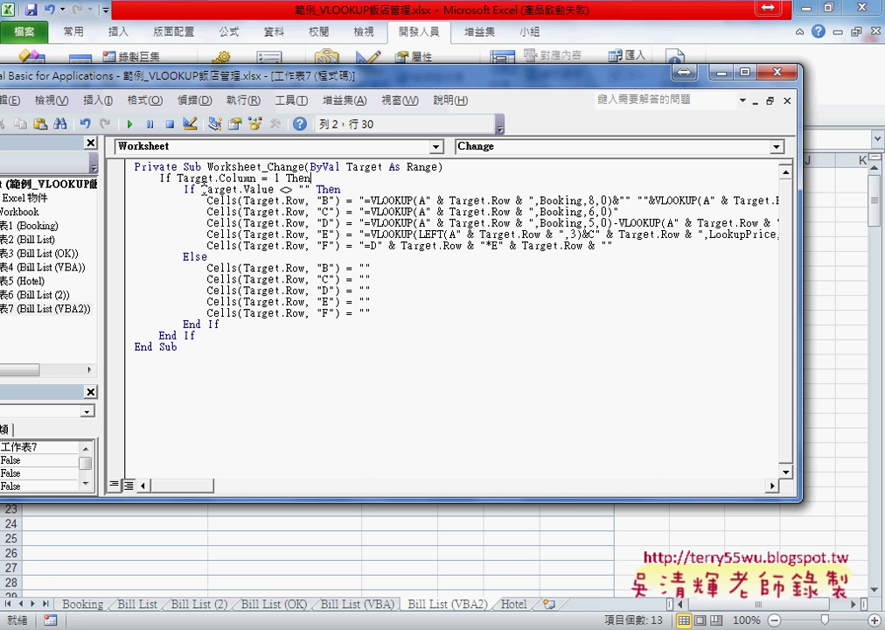
mouse_move(183, 188)
mouse_down()
mouse_move(238, 261)
mouse_move(239, 322)
mouse_up()
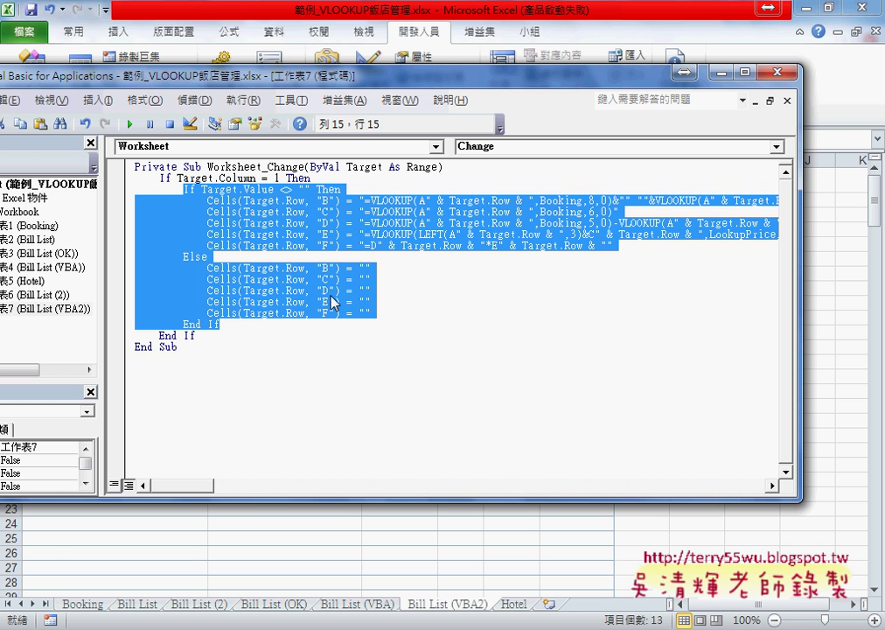
click(722, 79)
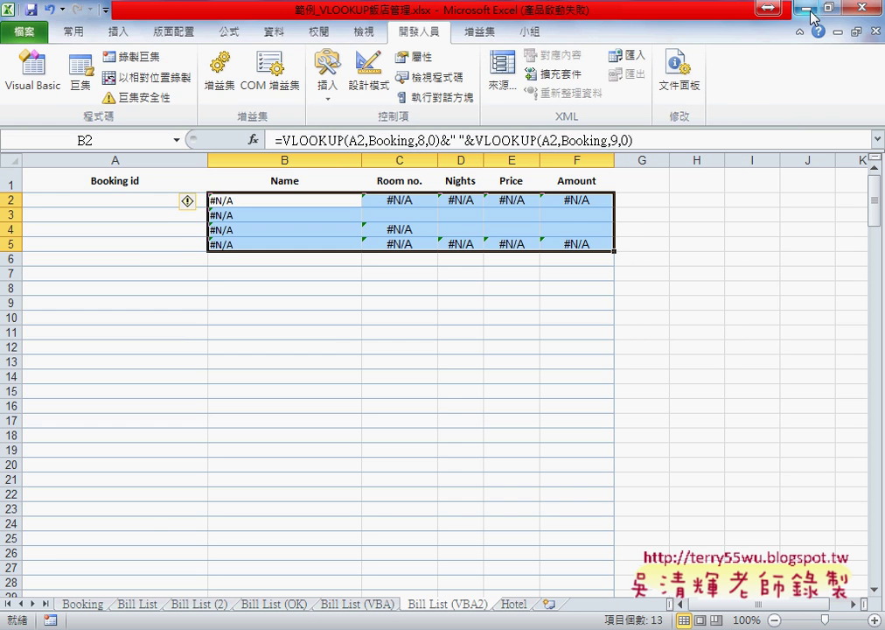
- Clear B2:F5 and pick booking ids for A2, A3 and A4 from their dropdowns
key(Delete)
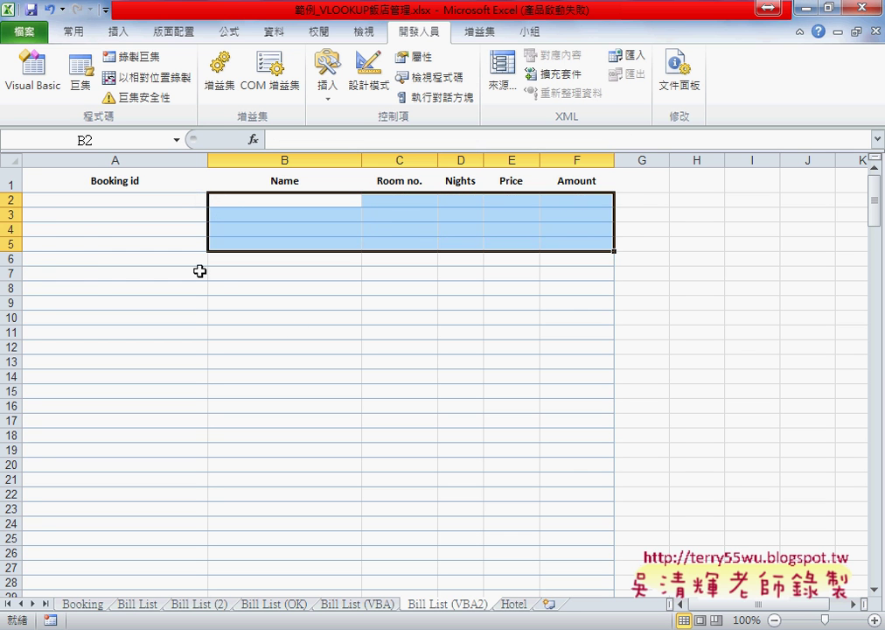
click(199, 200)
click(215, 200)
click(188, 237)
click(174, 215)
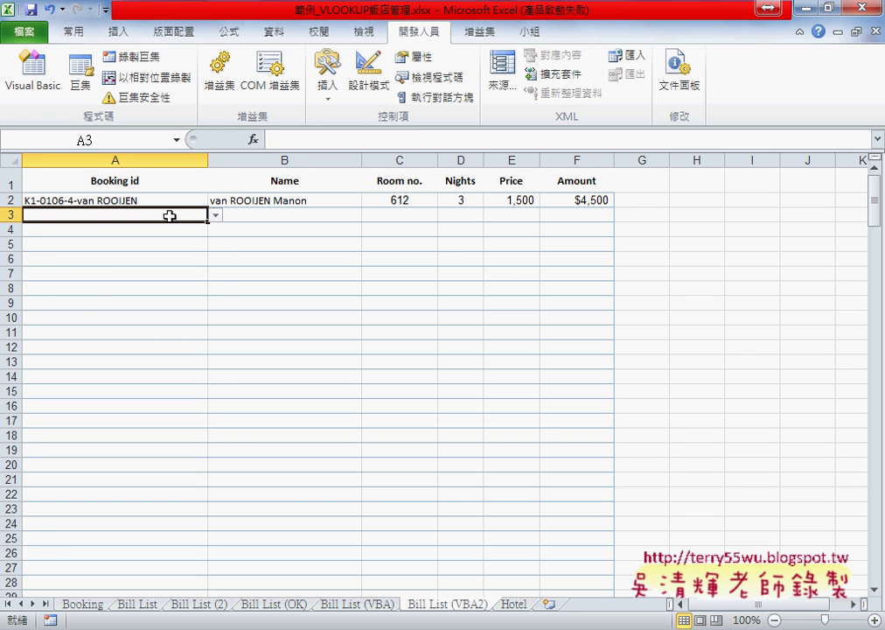
click(215, 215)
click(182, 249)
click(170, 229)
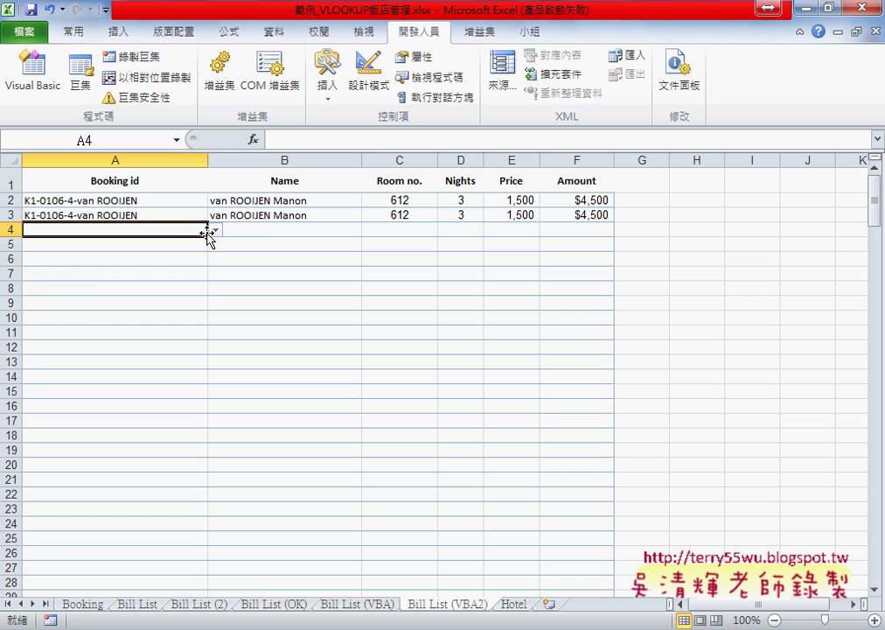
click(215, 229)
click(176, 297)
- Delete A2:A4 together, triggering run-time error 13, and choose Debug
drag(151, 203, 148, 230)
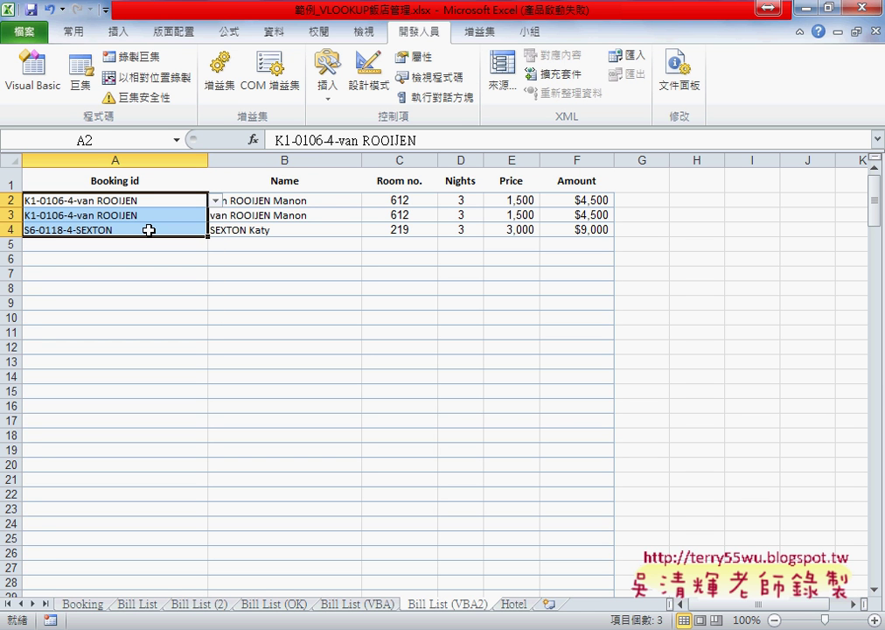
key(Delete)
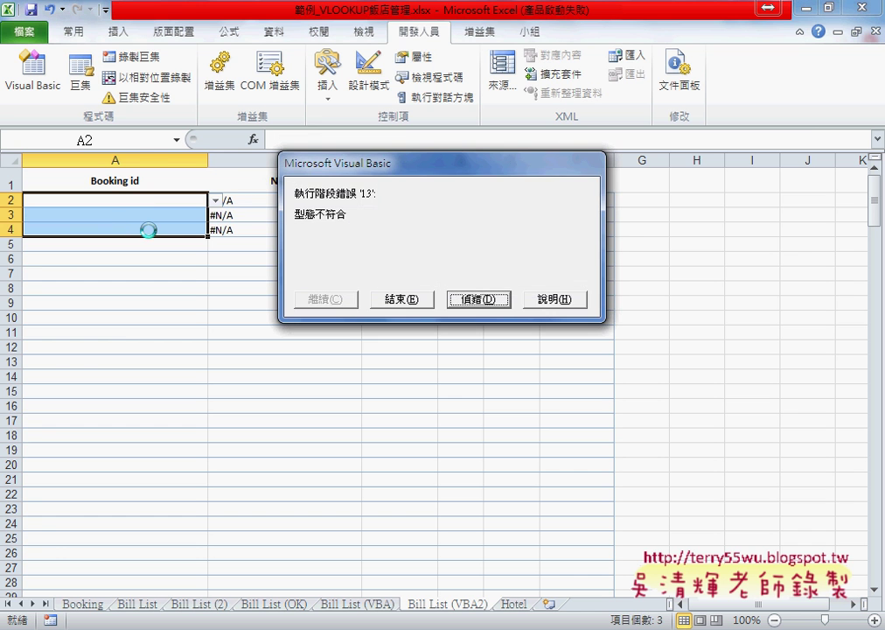
click(477, 299)
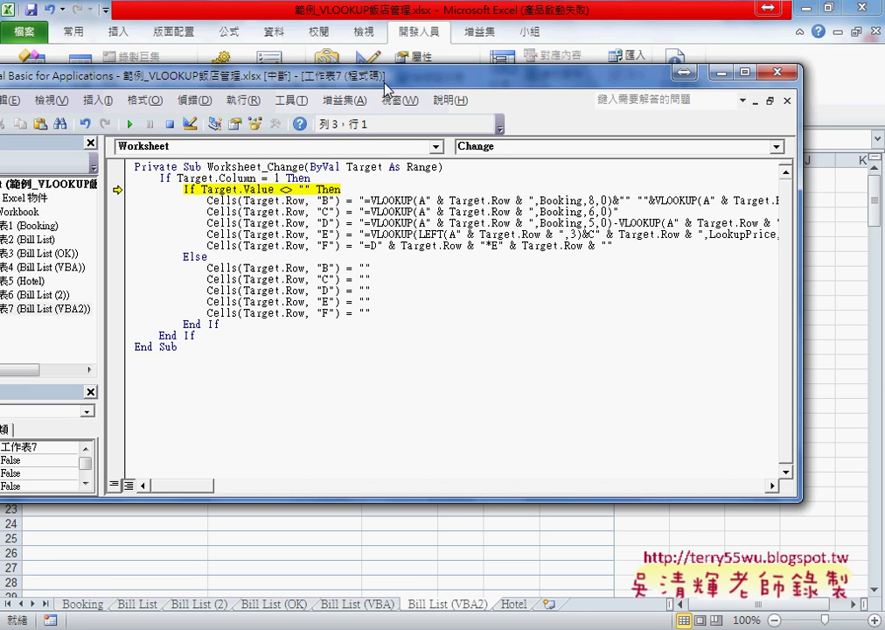
- Reset the paused macro and return to Bill List (VBA2) with cell A2 selected
mouse_move(389, 77)
mouse_down()
mouse_move(621, 92)
mouse_move(643, 103)
mouse_up()
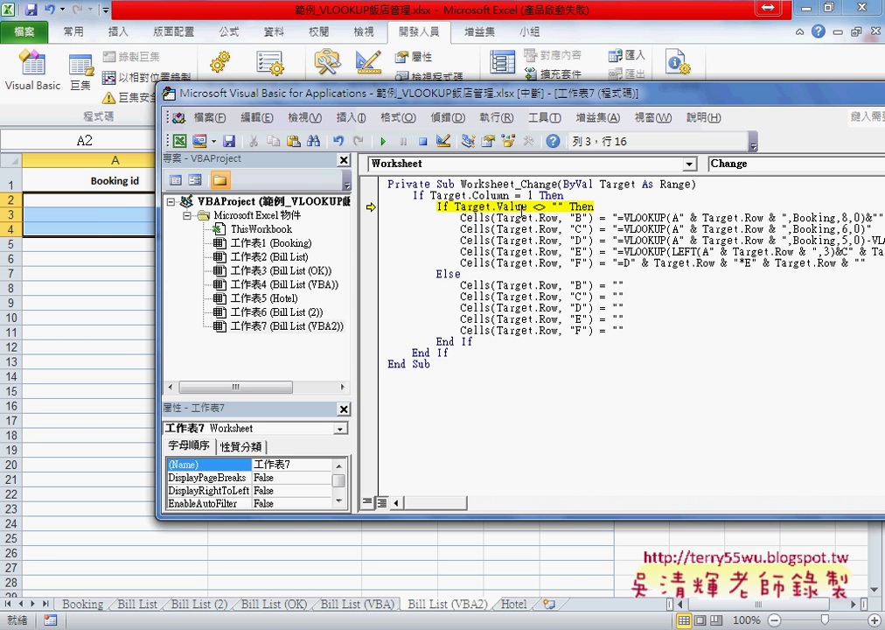
click(423, 142)
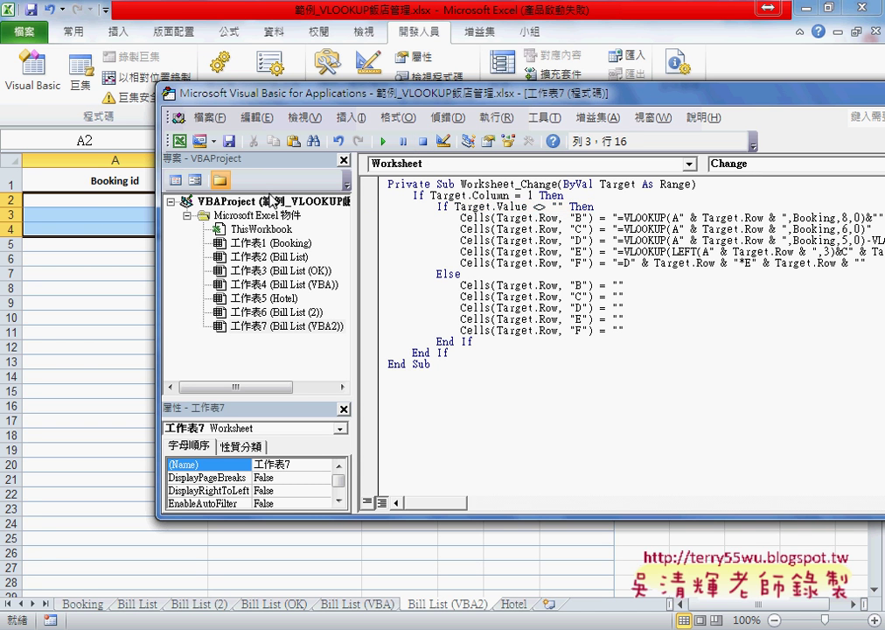
click(151, 202)
click(183, 201)
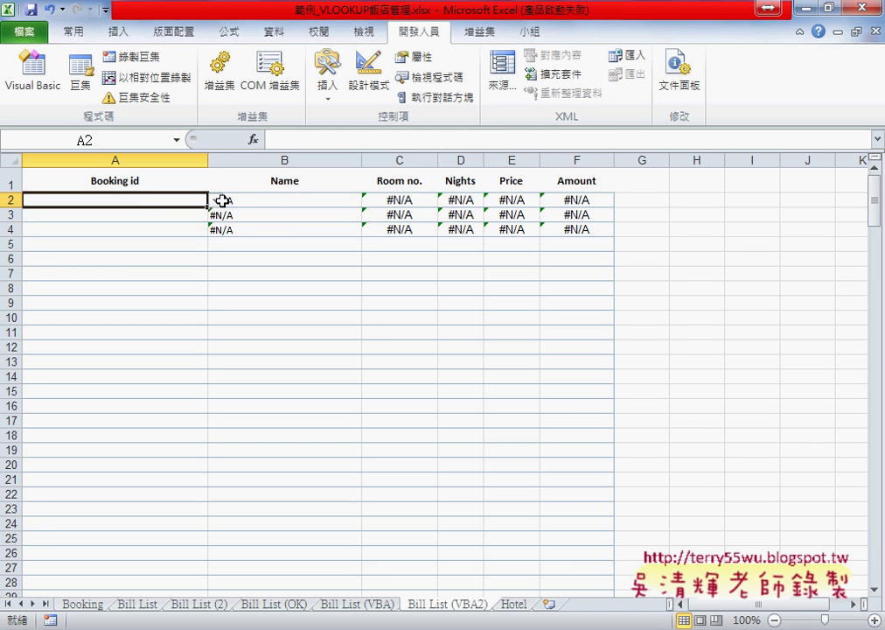
- Clear the #N/A cells B2:F4, then pick and delete a booking id in A2
mouse_move(222, 200)
mouse_down()
mouse_move(473, 229)
mouse_move(569, 230)
mouse_up()
key(Delete)
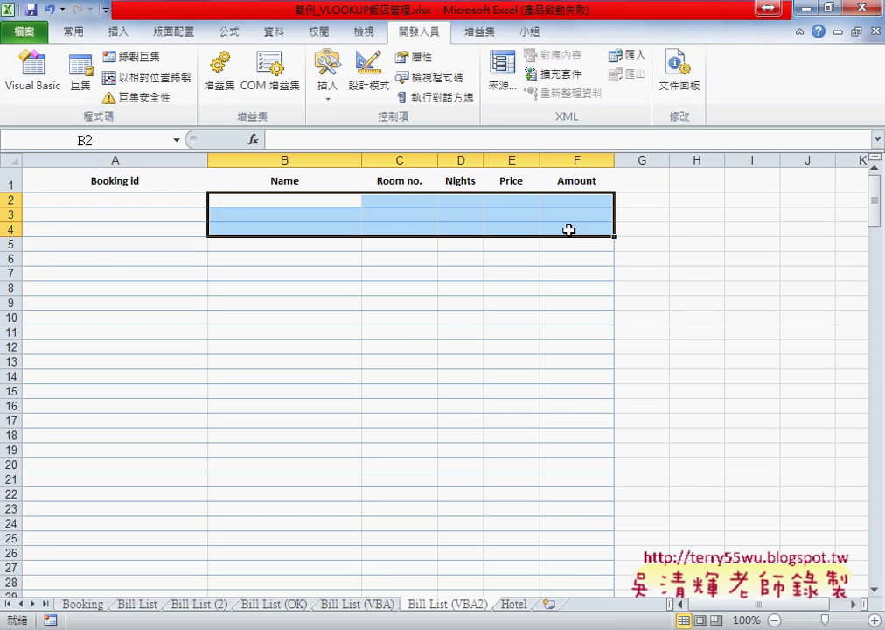
click(179, 200)
click(215, 200)
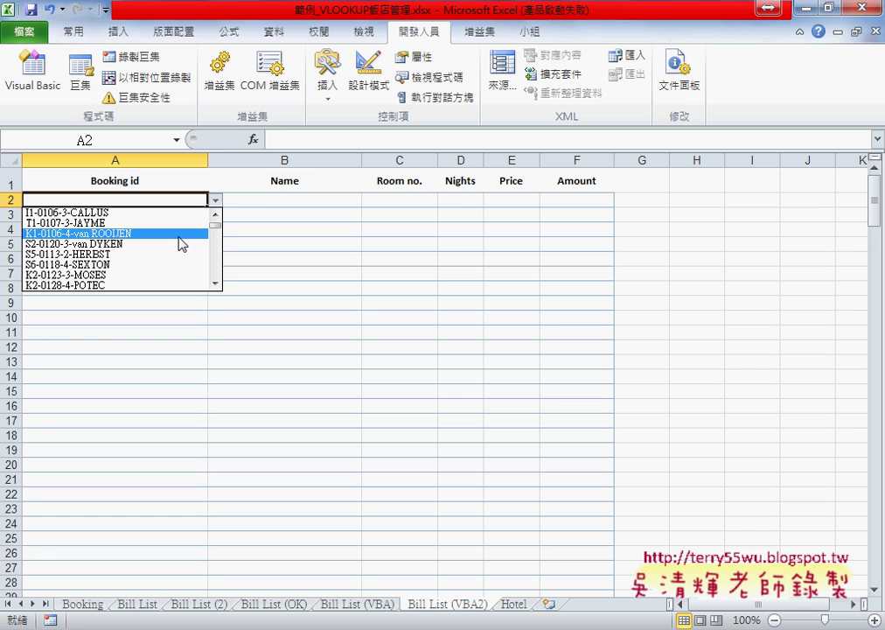
click(180, 235)
key(Delete)
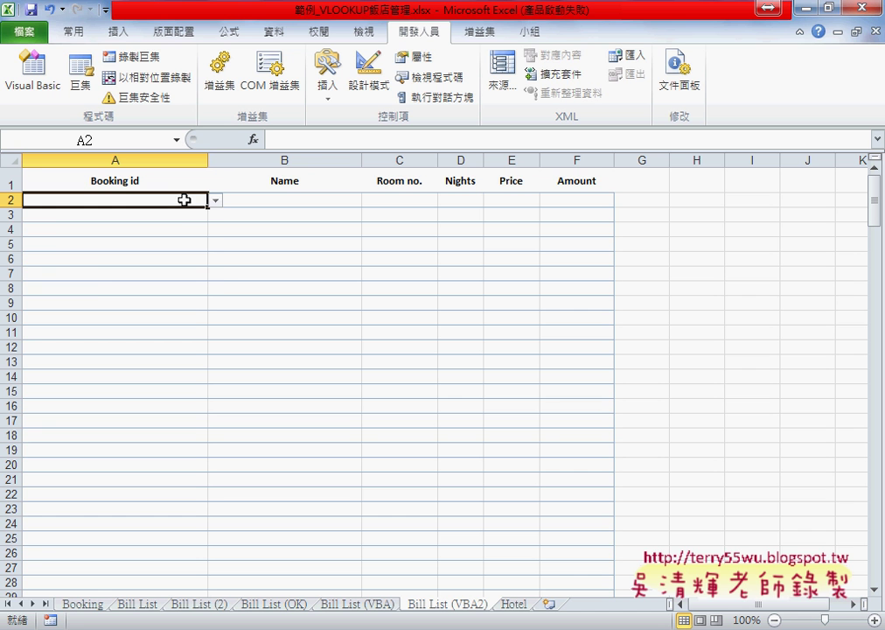
- Choose booking ids again for A2, A3 and A4 from the dropdowns
click(215, 200)
click(188, 234)
click(199, 215)
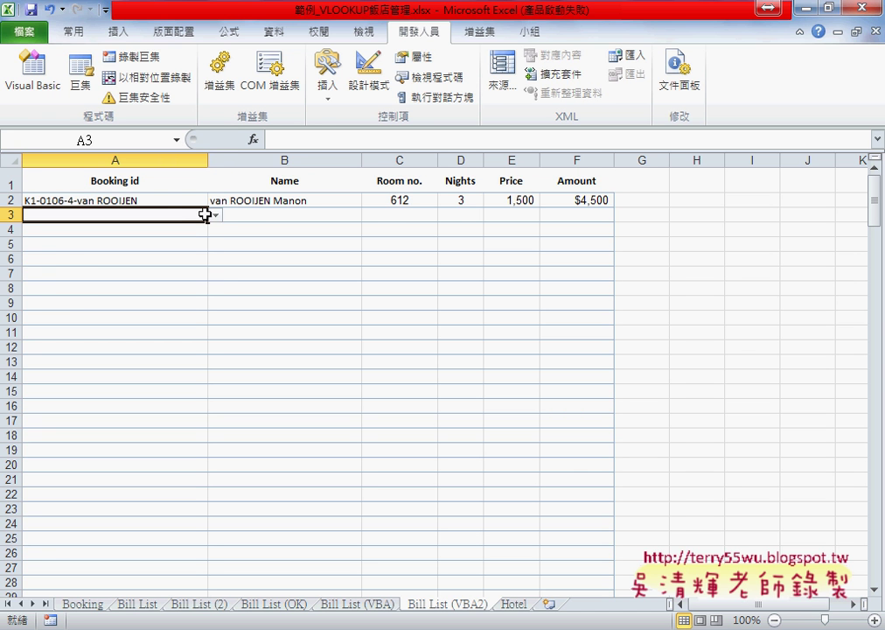
click(215, 215)
click(182, 247)
click(193, 230)
click(215, 230)
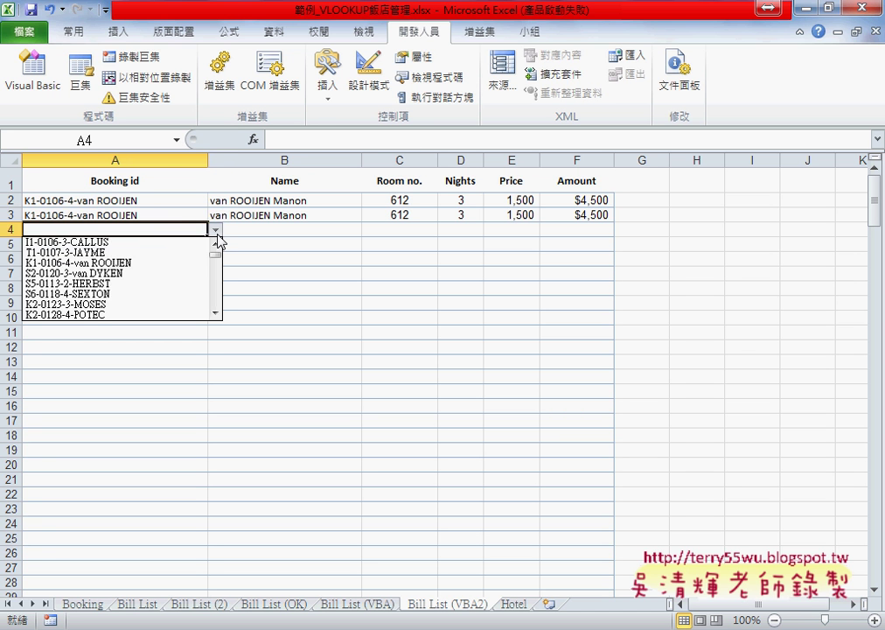
click(157, 267)
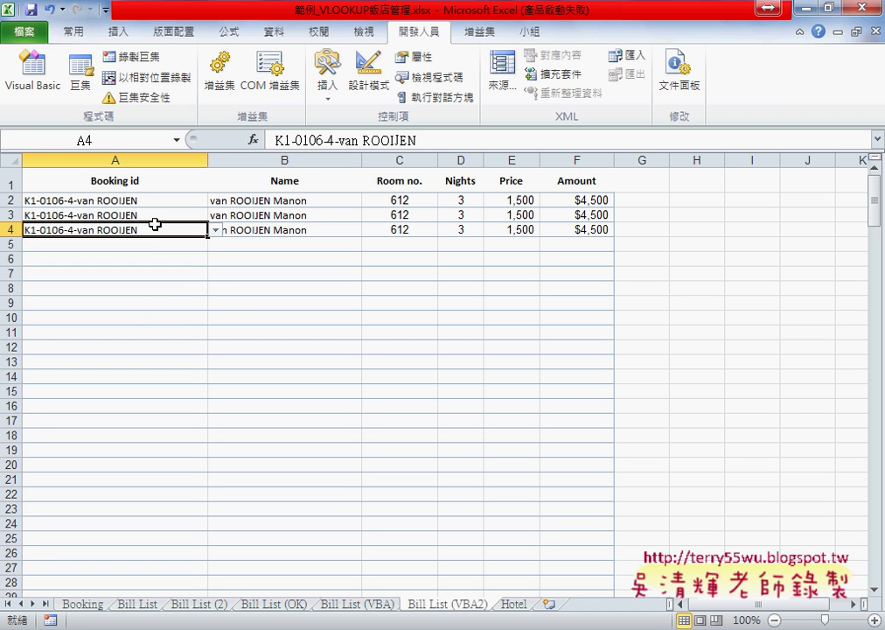
- Clear the booking ids one at a time in A4, A3, then A2
key(Delete)
key(Up)
key(Delete)
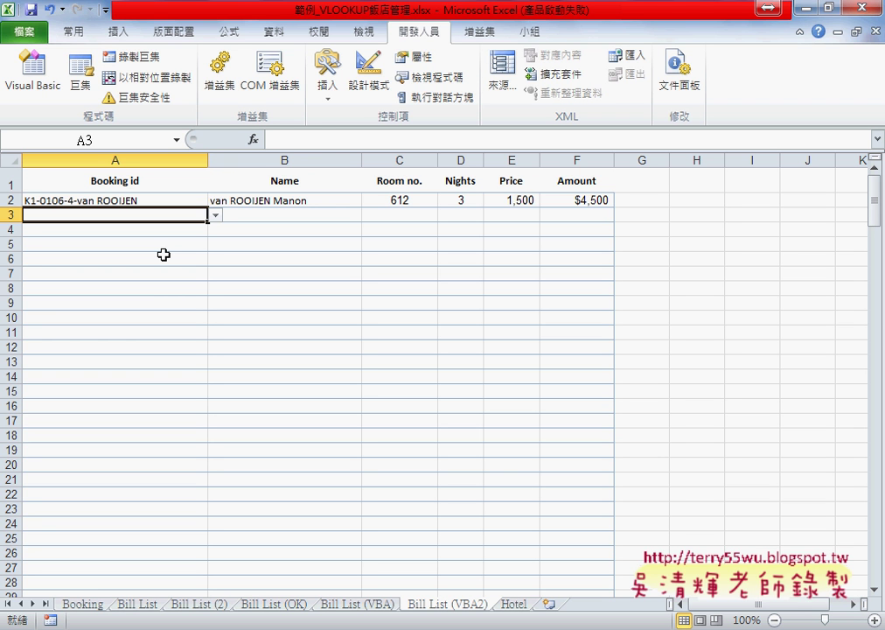
click(171, 200)
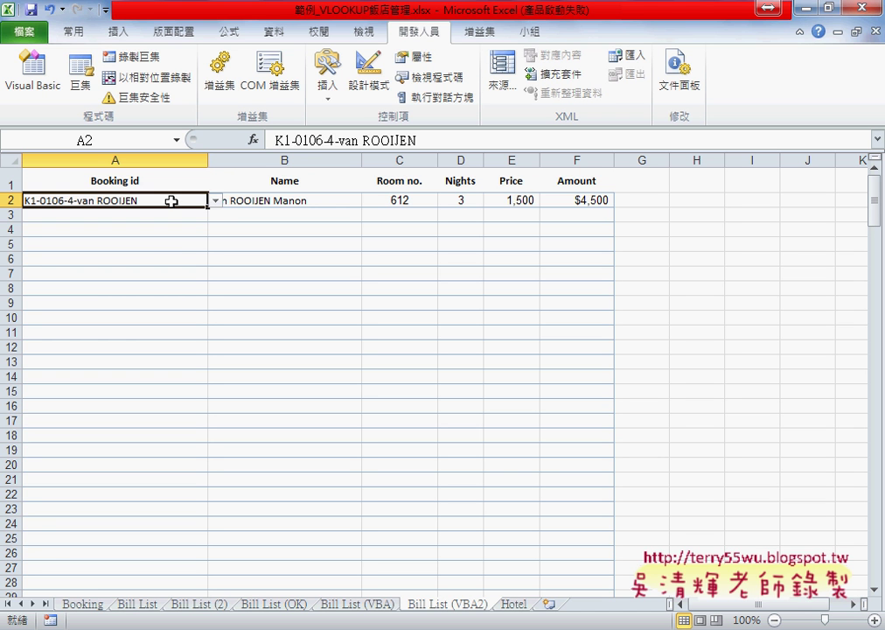
key(Delete)
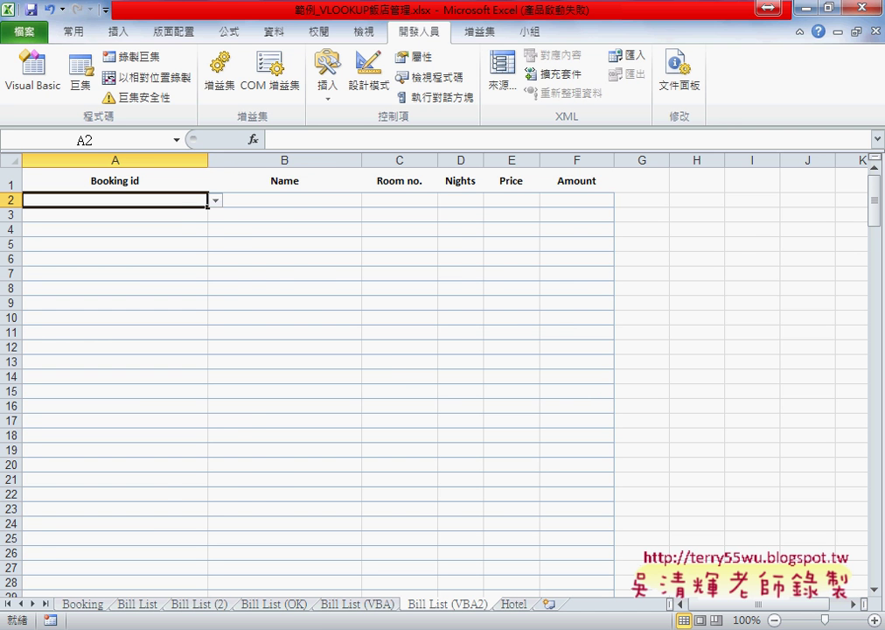
key(alt+F11)
- Copy the full Worksheet_Change code and paste it below the existing End Sub in Google Docs
mouse_move(470, 400)
mouse_down()
mouse_move(436, 273)
mouse_move(388, 183)
mouse_up()
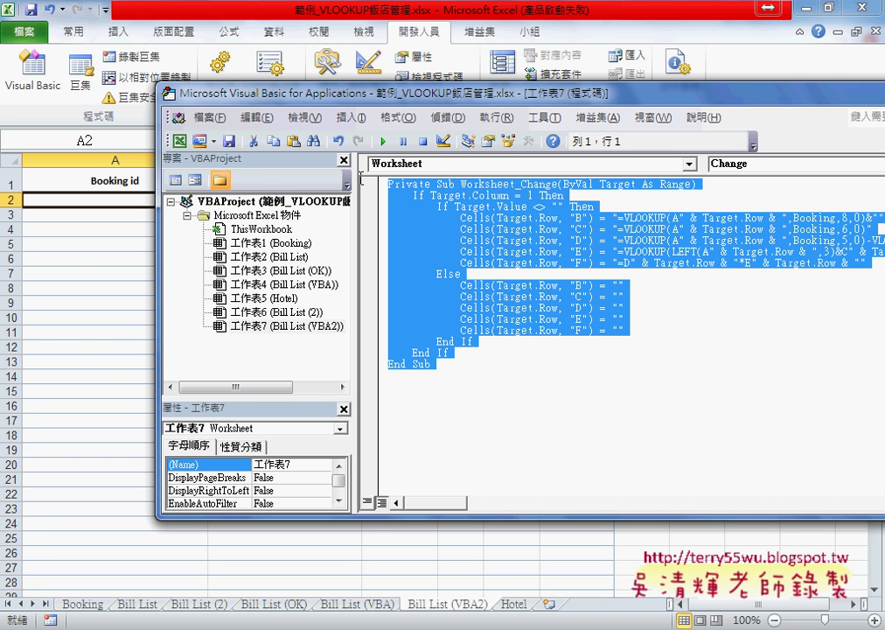
right_click(481, 226)
click(509, 253)
click(224, 567)
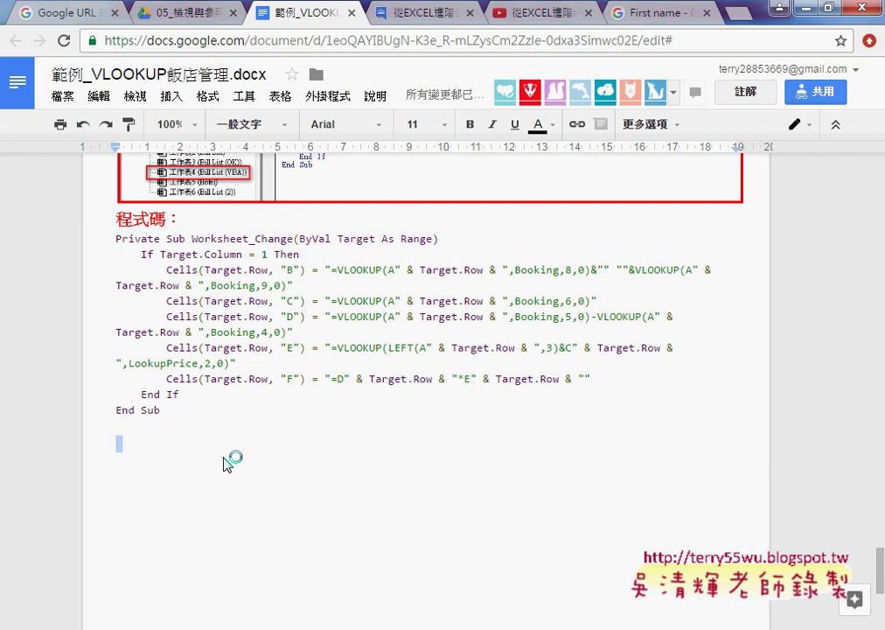
text(Private Sub Worksheet_Change(ByVal Target As Range)     If Target.Column = 1 Then         If Target.Value <> "" Then             Cells(Target.Row, "B") = "=VLOOKUP(A" & Target.Row & ",Booking,8,0)&"" ""&VLOOKUP(A" & Target.Row & ",Booking,9,0)"             Cells(Target.Row, "C") = "=VLOOKUP(A" & Target.Row & ",Booking,6,0)"             Cells(Target.Row, "D") = "=VLOOKUP(A" & Target.Row & ",Booking,5,0)-VLOOKUP(A" & Target.Row & ",Booking,4,0)"             Cells(Target.Row, "E") = "=VLOOKUP(LEFT(A" & Target.Row & ",3)&C" & Target.Row & ",LookupPrice,2,0)"             Cells(Target.Row, "F") = "=D" & Target.Row & "*E" & Target.Row & ""         Else             Cells(Target.Row, "B") = ""             Cells(Target.Row, "C") = ""             Cells(Target.Row, "D") = ""             Cells(Target.Row, "E") = ""             Cells(Target.Row, "F") = ""         End If     End If End Sub)
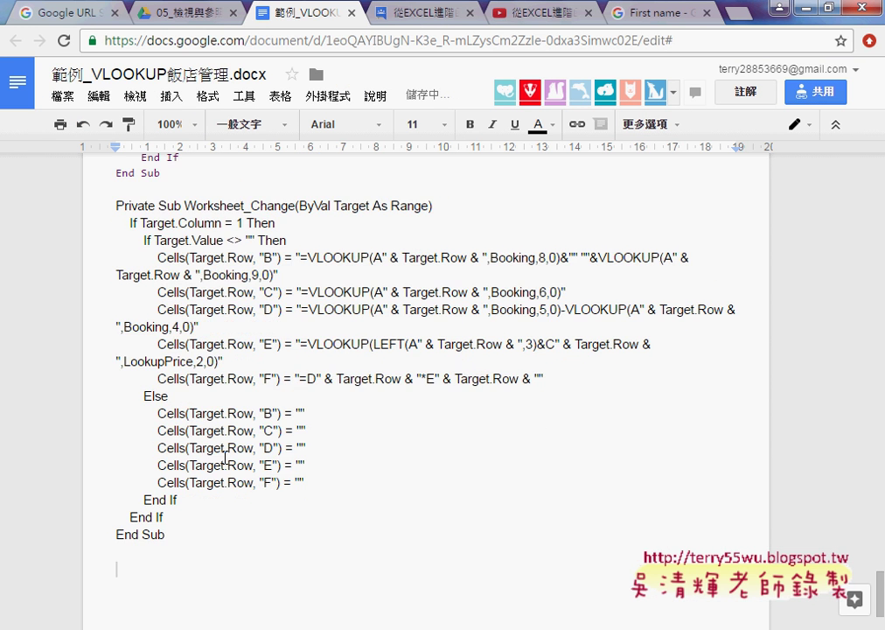
- Compare the original and pasted code, then add an empty line under the 程式碼： heading
scroll(223, 460, up, 1)
scroll(220, 437, up, 1)
drag(163, 346, 114, 173)
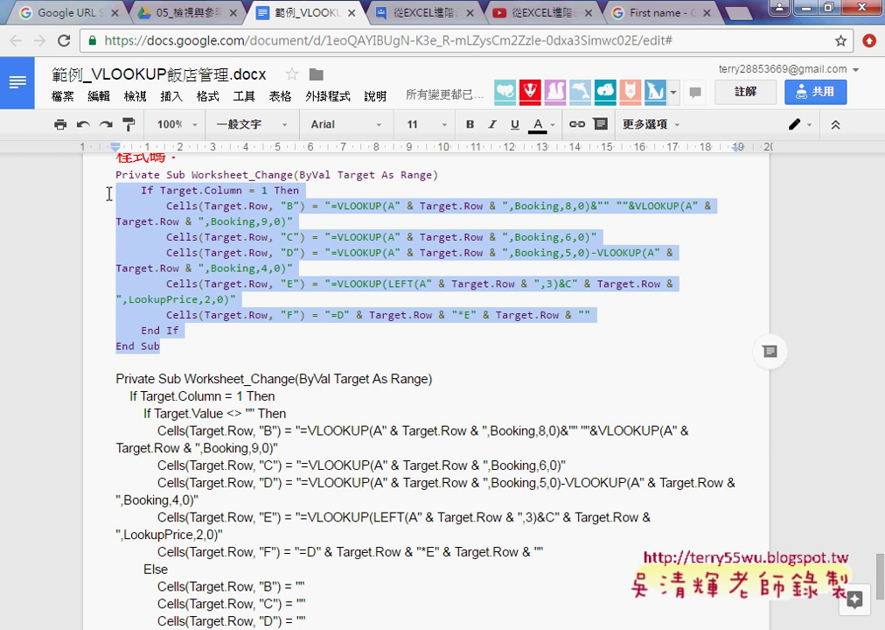
scroll(243, 412, down, 2)
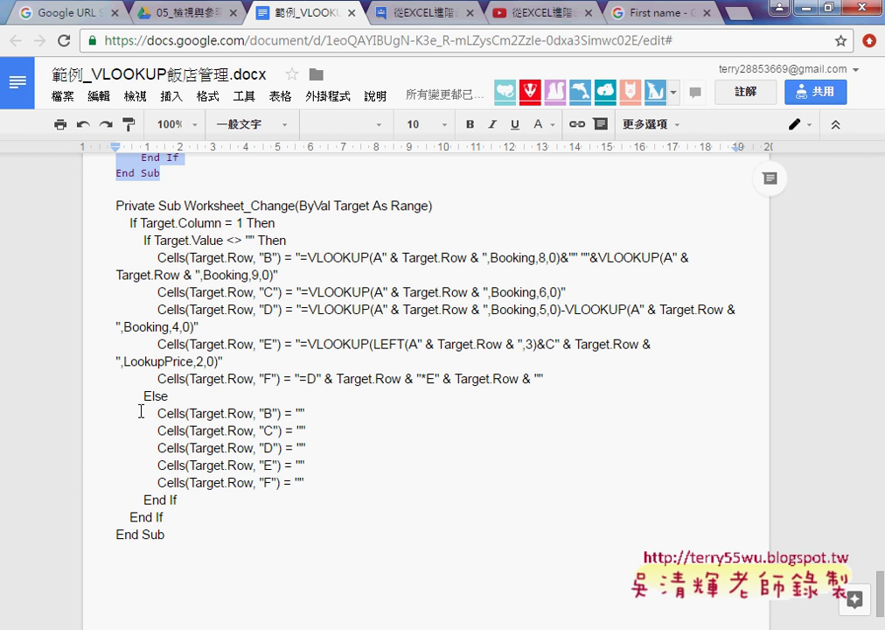
mouse_move(175, 535)
mouse_down()
mouse_move(101, 263)
mouse_move(99, 204)
mouse_up()
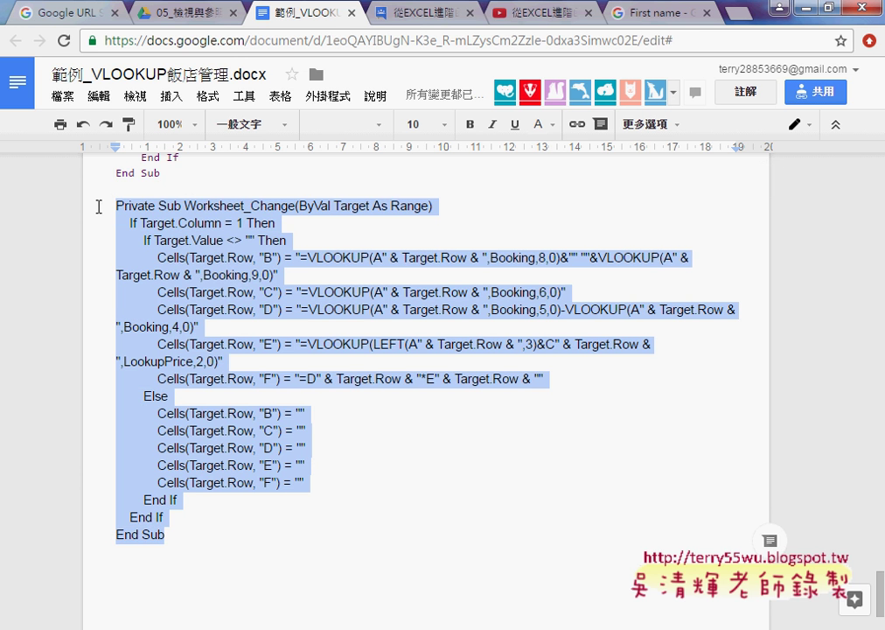
scroll(211, 308, up, 3)
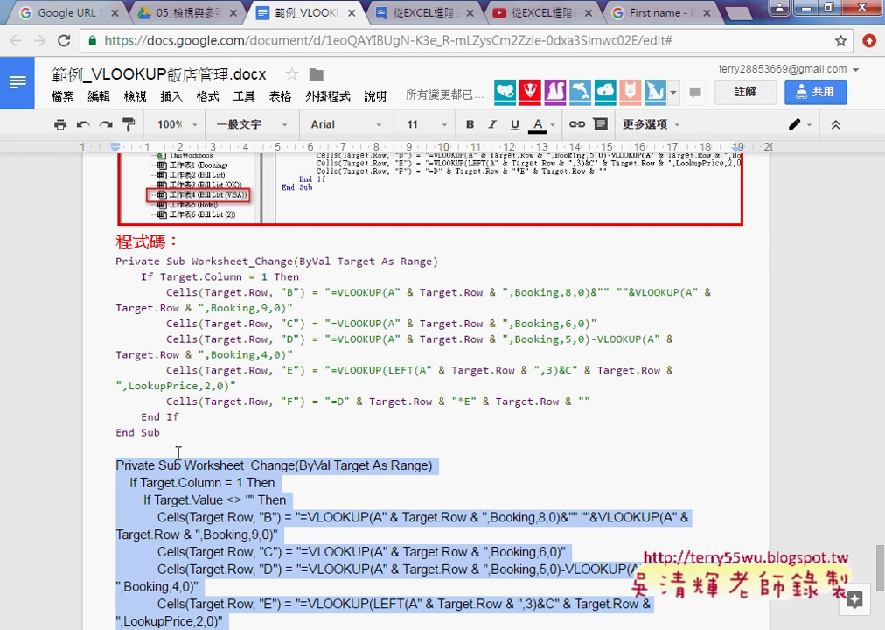
click(186, 243)
key(Return)
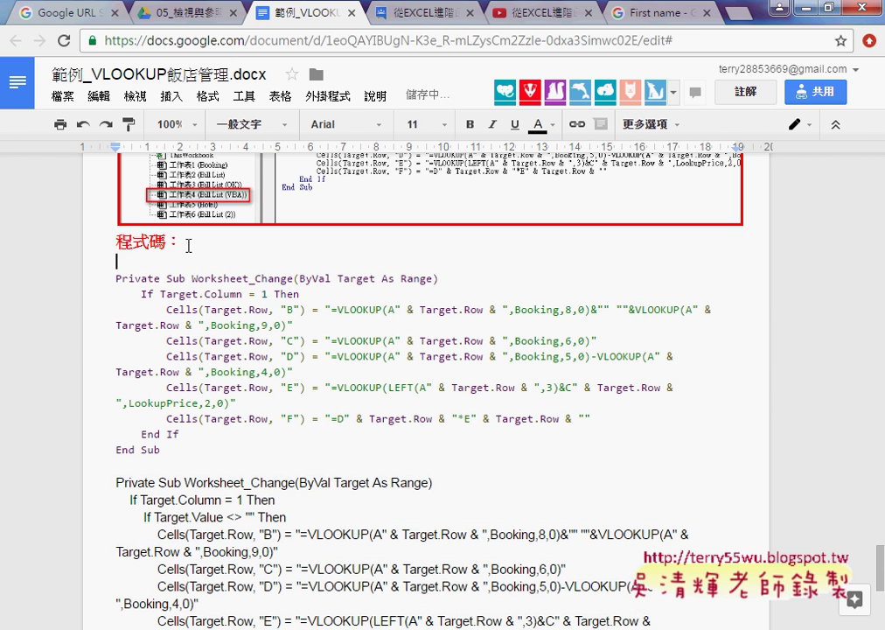